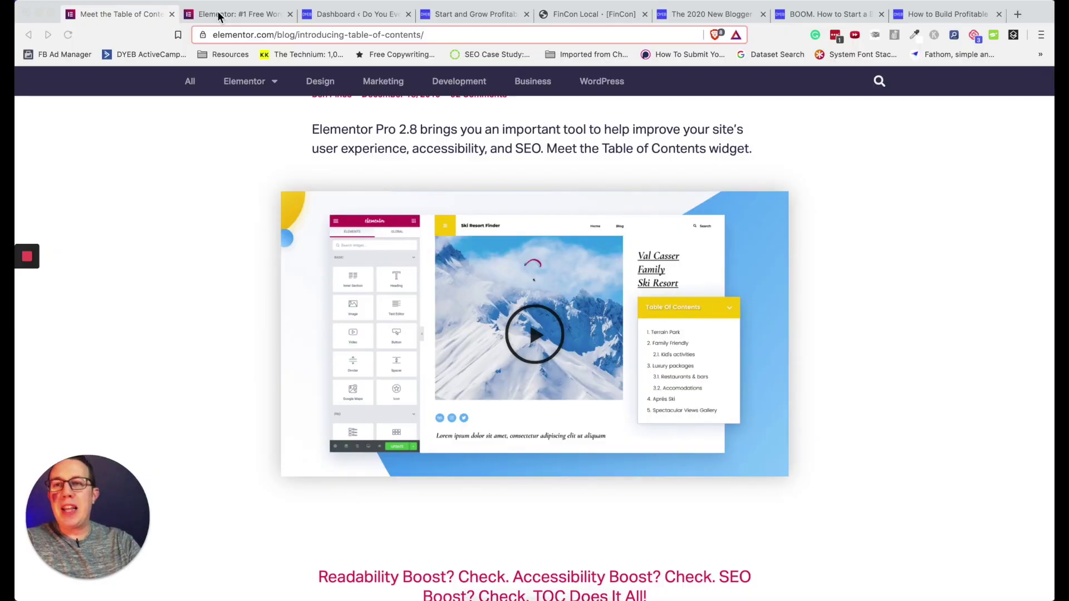
Step: Examine the Elementor home page, the WordPress dashboard, and the FinCon Local, blogger bootcamp, start-a-blog and niche sites pages as design examples
{"action": "left_click", "coordinate": [220, 16]}
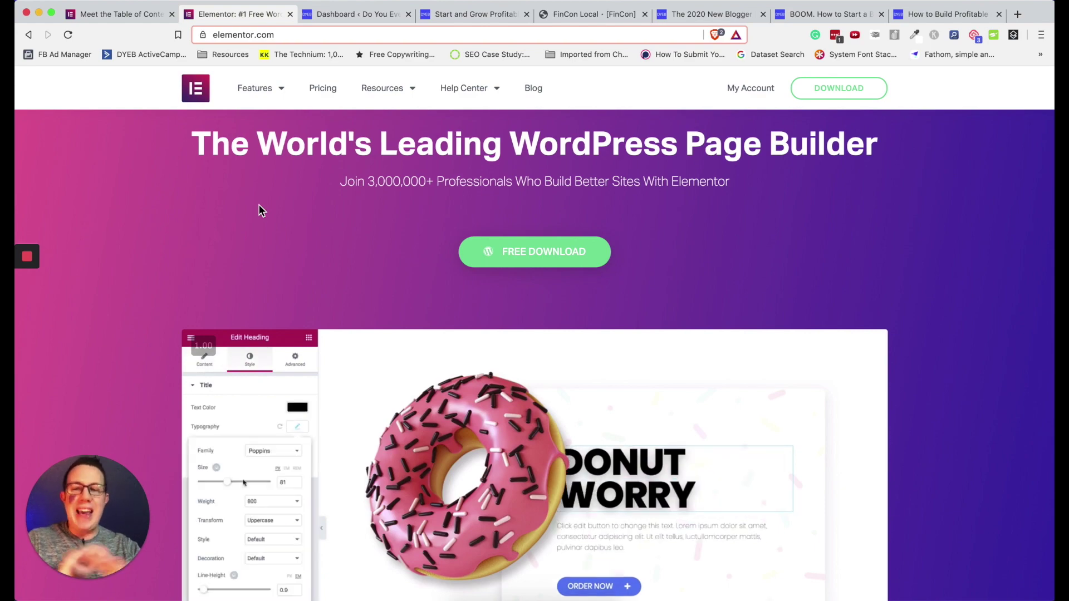
{"action": "left_click", "coordinate": [365, 14]}
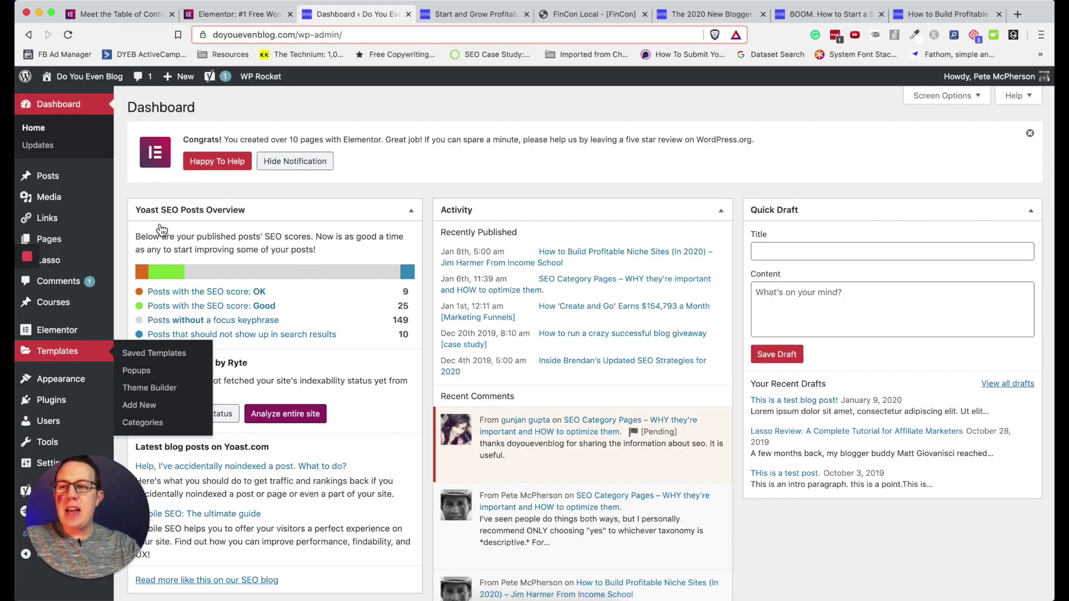
{"action": "left_click", "coordinate": [467, 17]}
{"action": "left_click", "coordinate": [584, 17]}
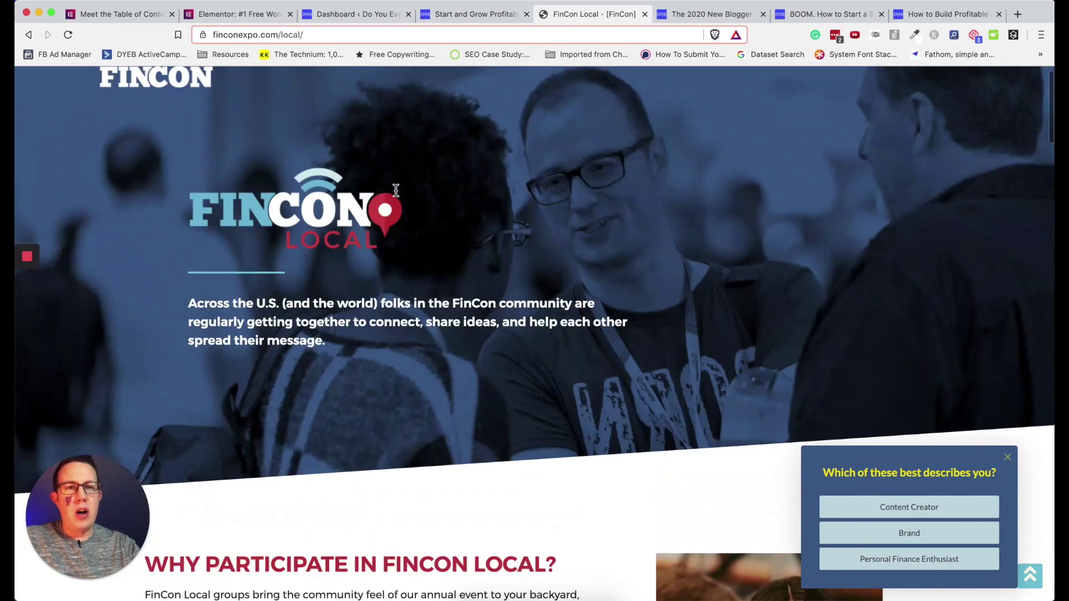
{"action": "scroll", "coordinate": [396, 190], "scroll_direction": "down", "scroll_amount": 15}
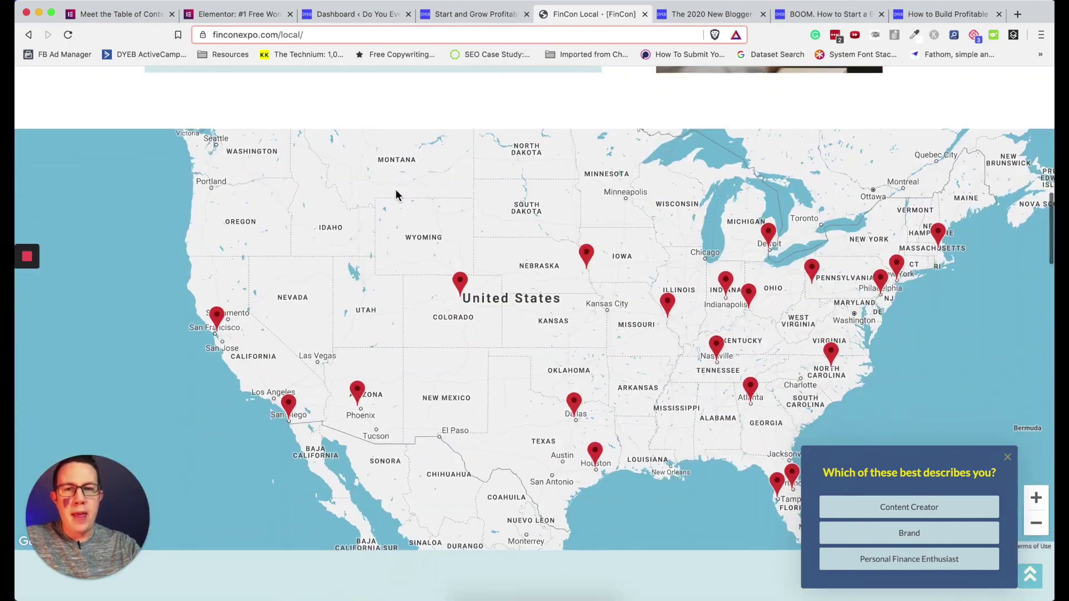
{"action": "left_click", "coordinate": [718, 16]}
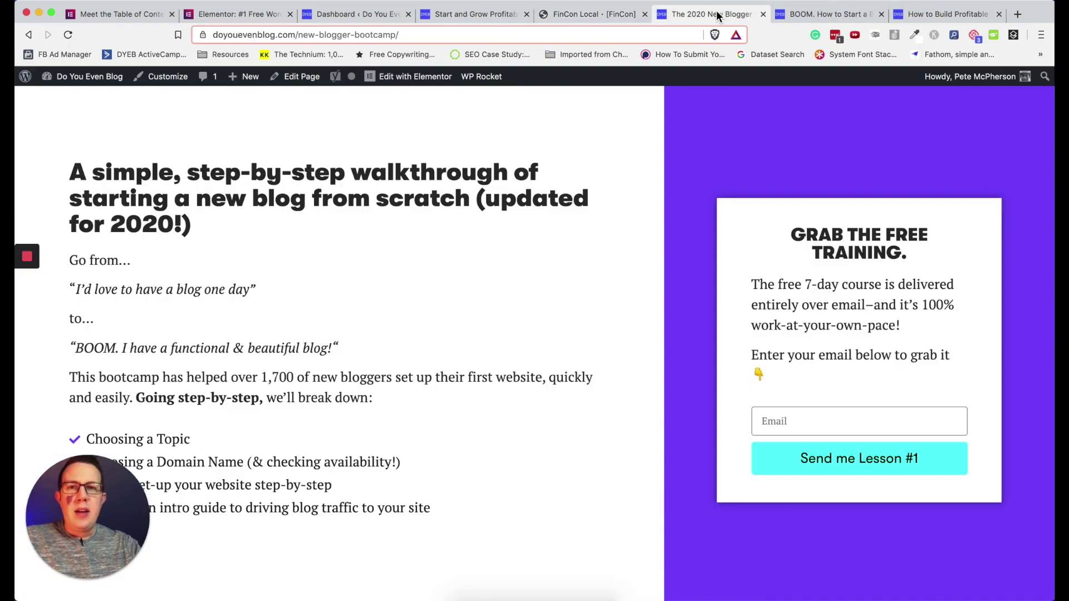
{"action": "scroll", "coordinate": [458, 157], "scroll_direction": "down", "scroll_amount": 2}
{"action": "scroll", "coordinate": [745, 368], "scroll_direction": "up", "scroll_amount": 1}
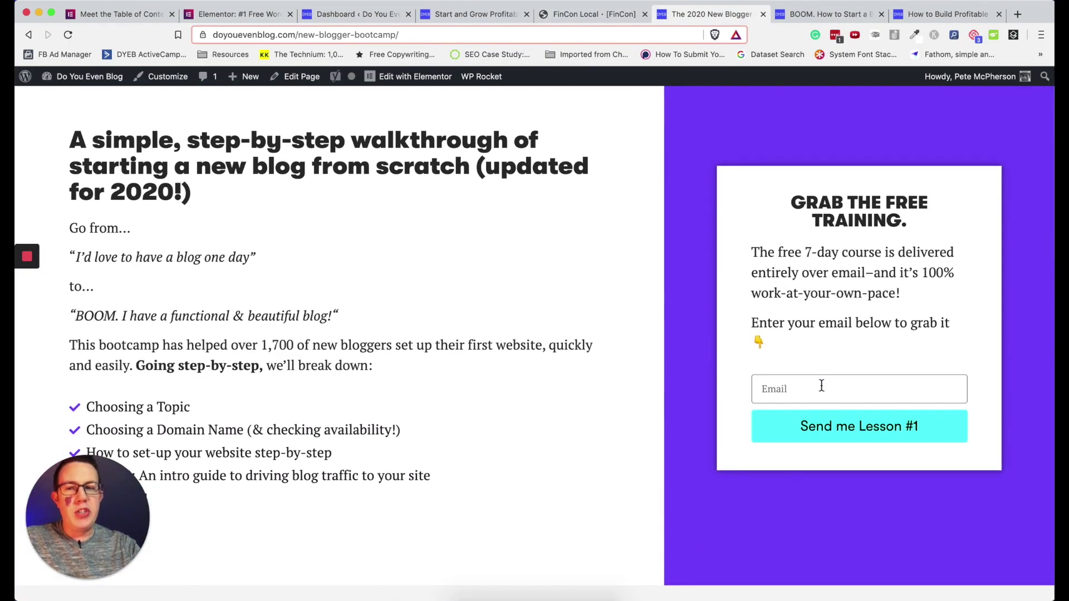
{"action": "left_click", "coordinate": [816, 17]}
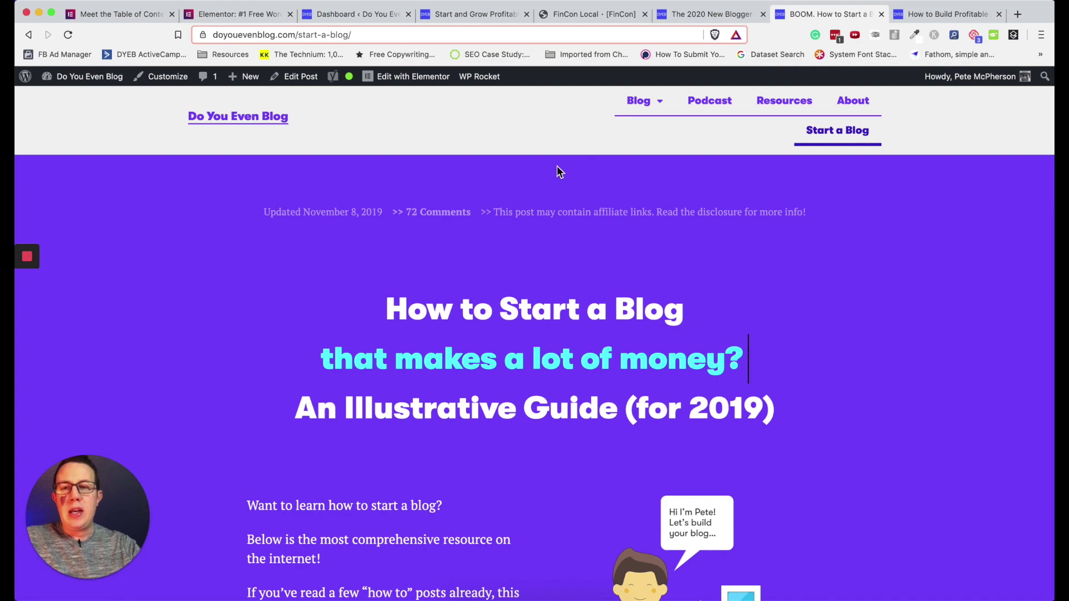
{"action": "scroll", "coordinate": [557, 172], "scroll_direction": "down", "scroll_amount": 1}
{"action": "scroll", "coordinate": [512, 304], "scroll_direction": "down", "scroll_amount": 7}
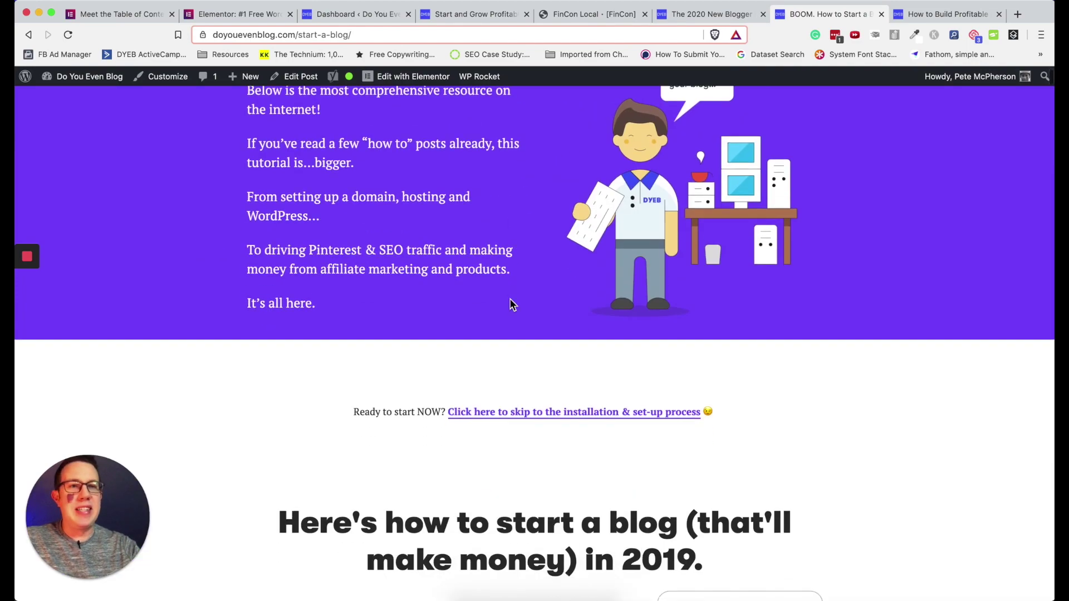
{"action": "scroll", "coordinate": [512, 305], "scroll_direction": "down", "scroll_amount": 15}
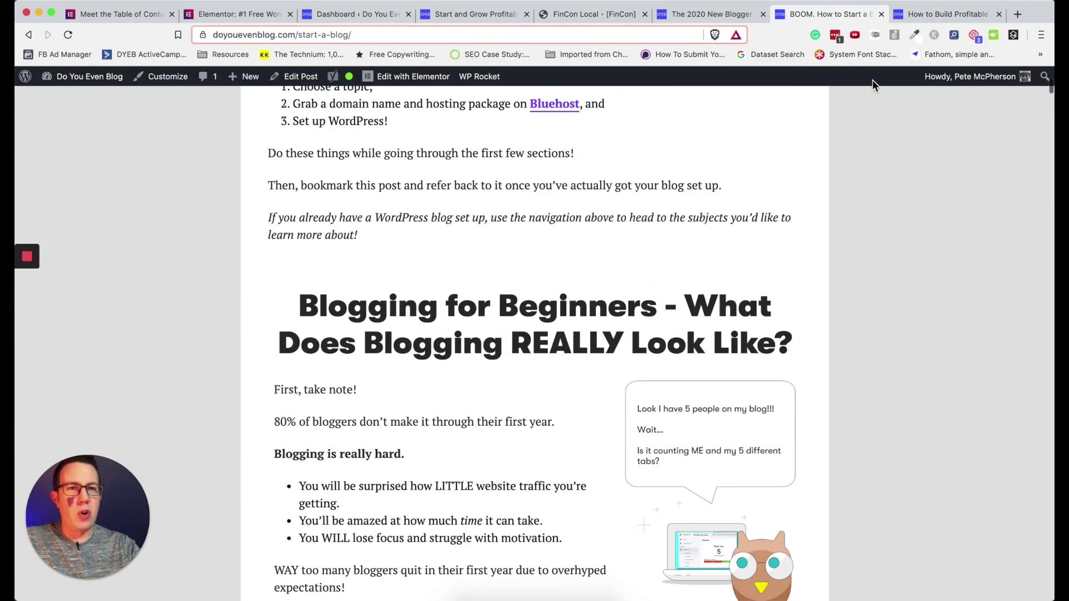
{"action": "key", "text": "ctrl+Tab"}
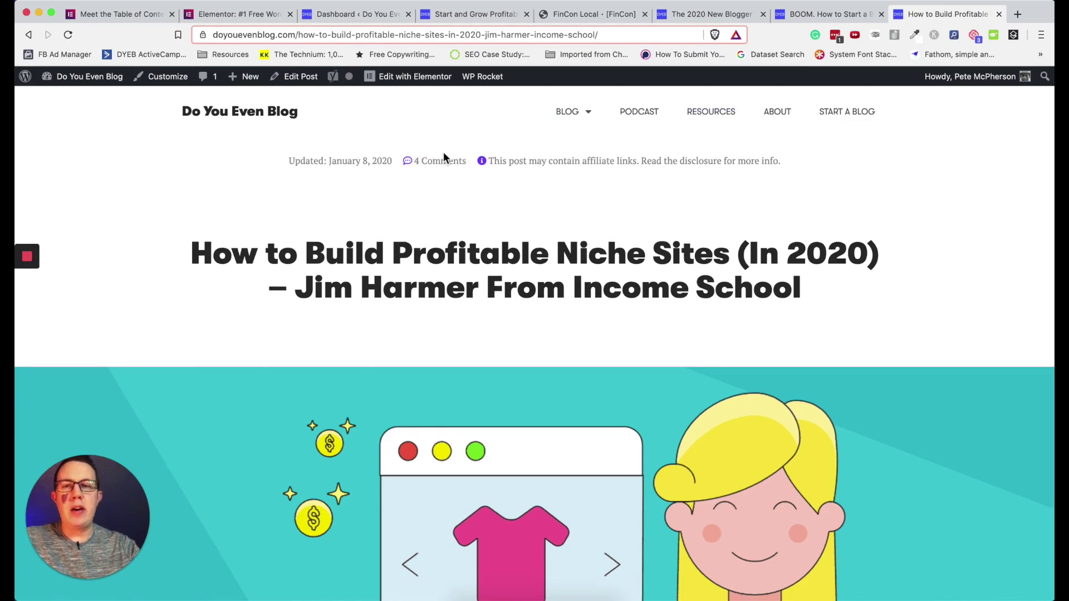
{"action": "scroll", "coordinate": [443, 152], "scroll_direction": "down", "scroll_amount": 6}
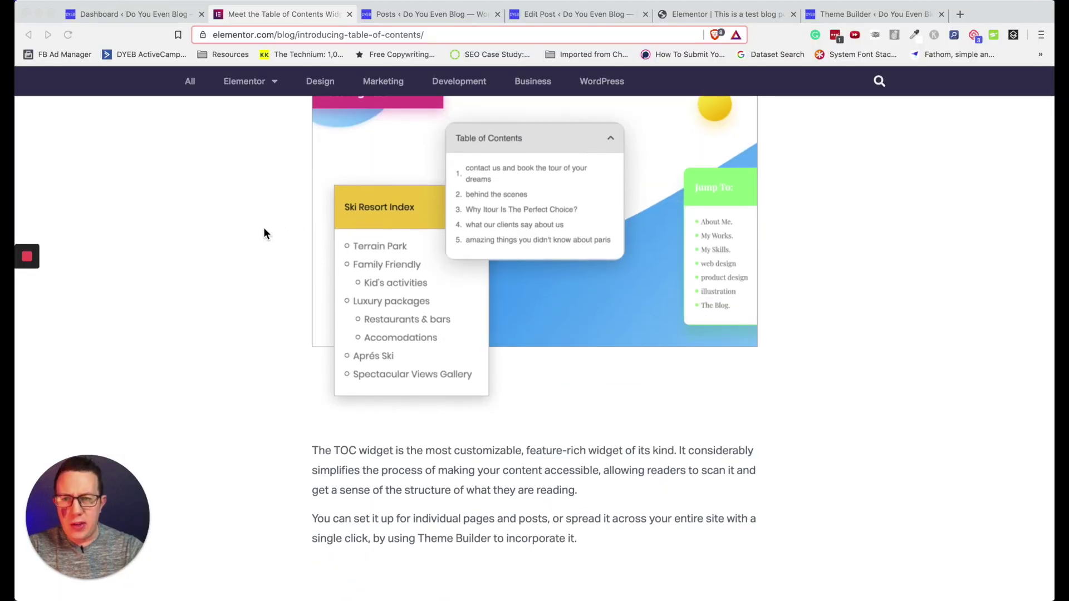
Step: Review the sample table of contents designs in the Elementor article and close the article
{"action": "scroll", "coordinate": [263, 227], "scroll_direction": "up", "scroll_amount": 3}
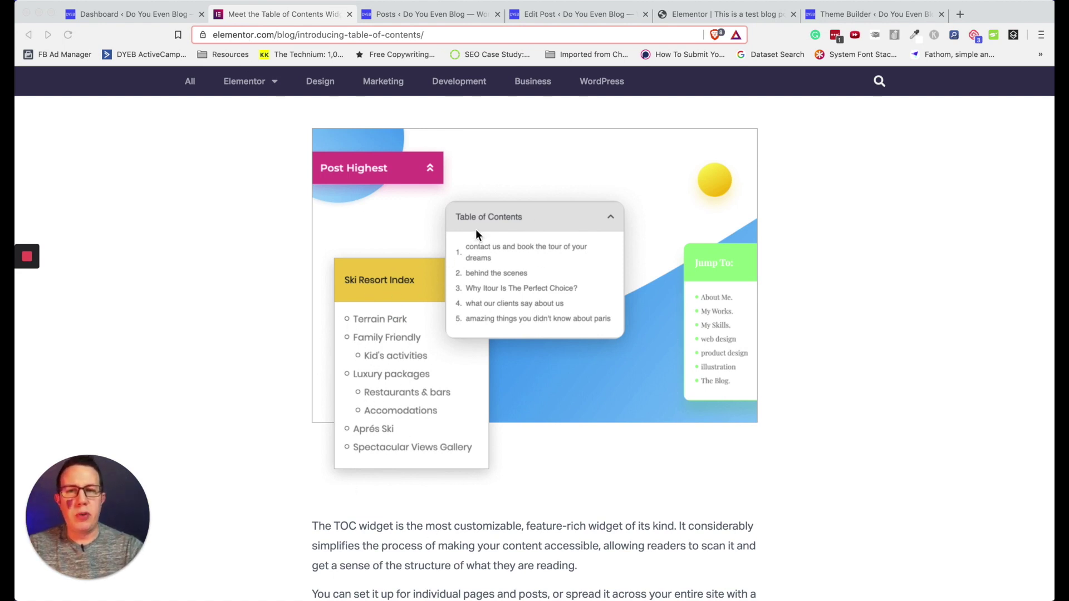
{"action": "left_click", "coordinate": [139, 19]}
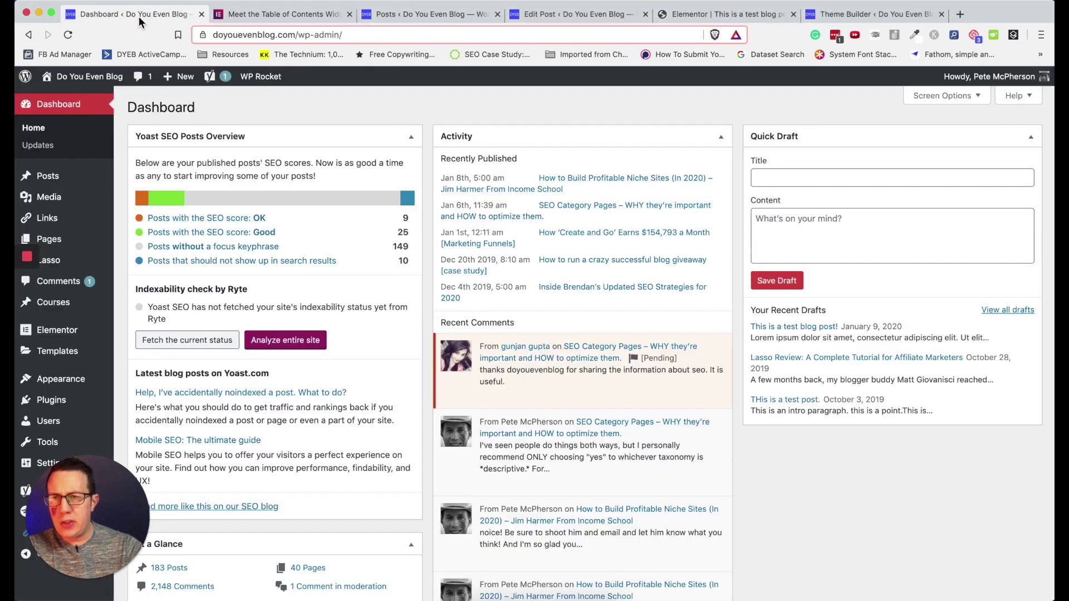
{"action": "left_click", "coordinate": [287, 18]}
{"action": "key", "text": "super+w"}
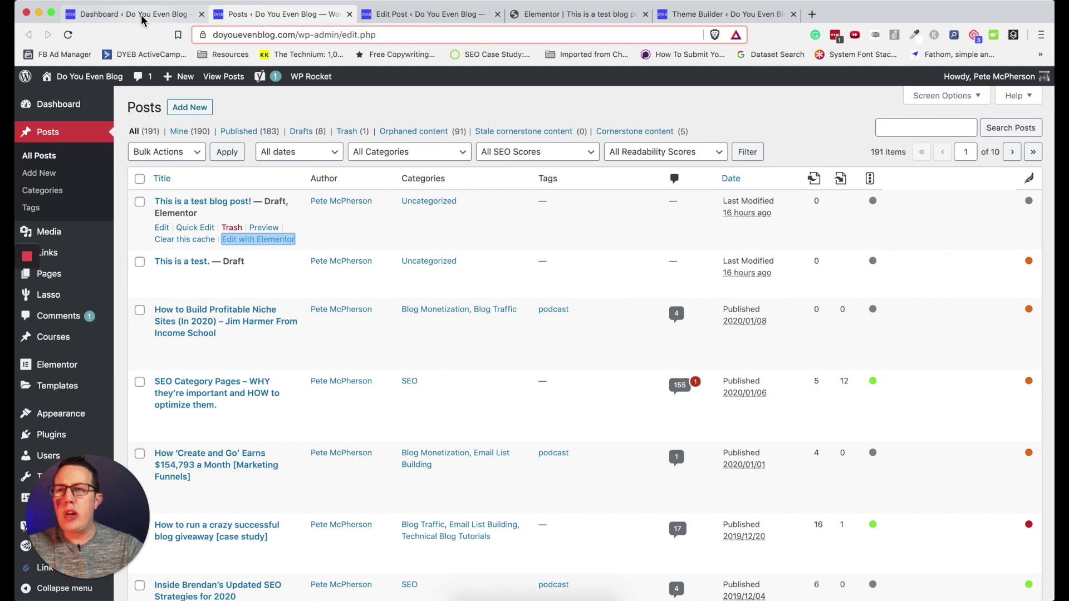
Step: From the WordPress dashboard, create a new Elementor template of type Section named "TOC DYEB"
{"action": "left_click", "coordinate": [142, 19]}
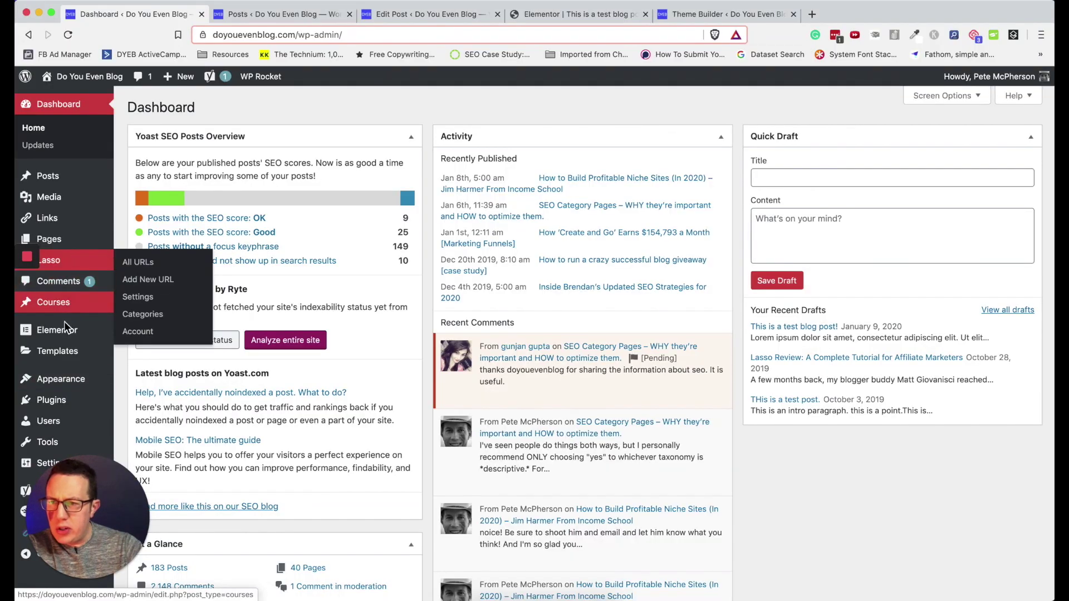
{"action": "mouse_move", "coordinate": [66, 361]}
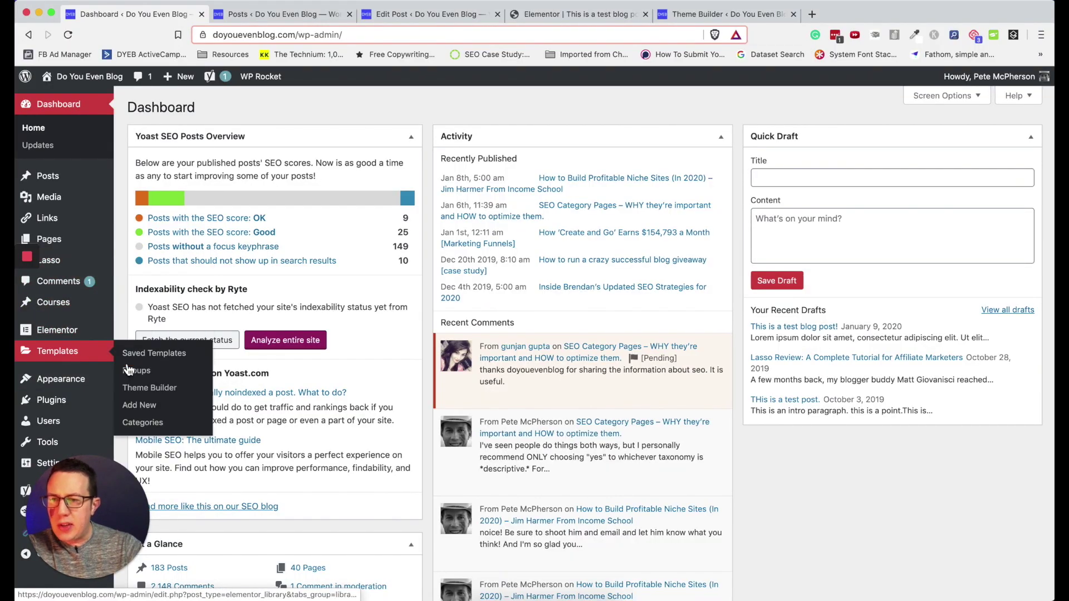
{"action": "left_click", "coordinate": [139, 404]}
{"action": "left_click", "coordinate": [627, 320]}
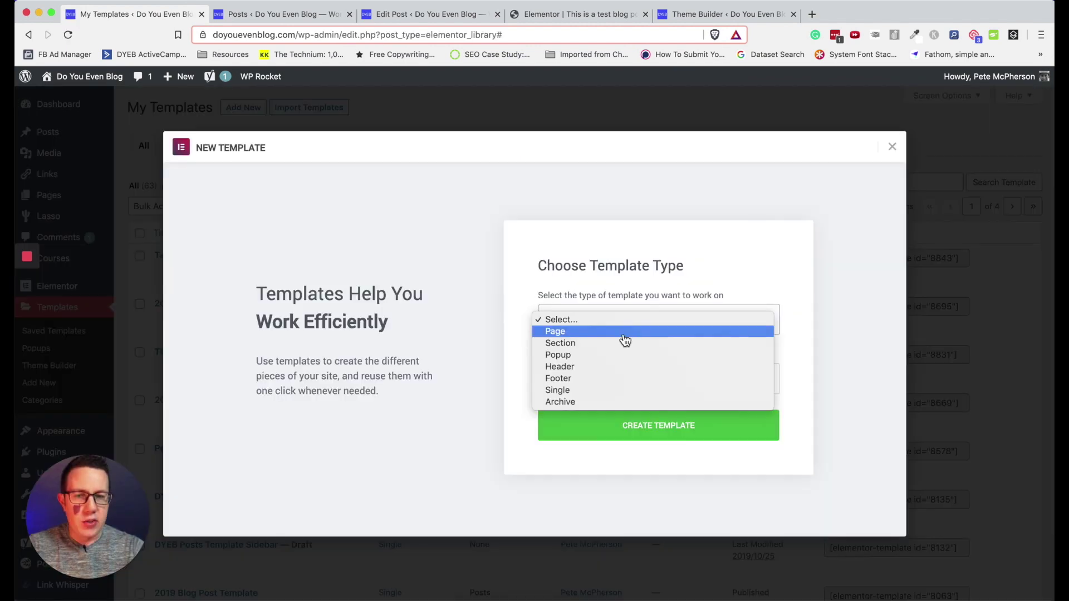
{"action": "left_click", "coordinate": [604, 343]}
{"action": "left_click", "coordinate": [603, 384]}
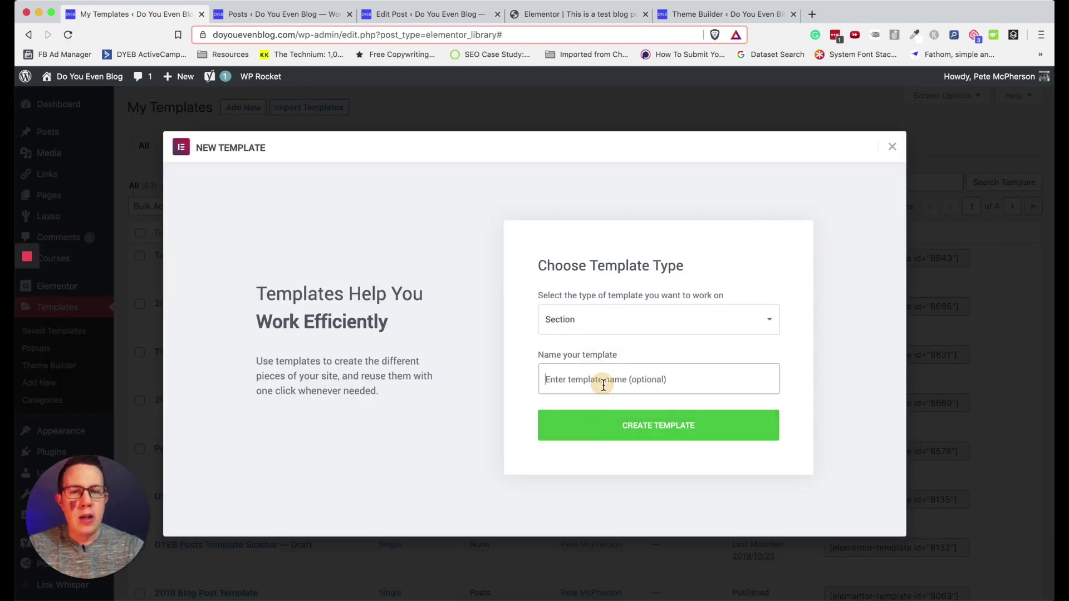
{"action": "type", "text": "TOC DYEB"}
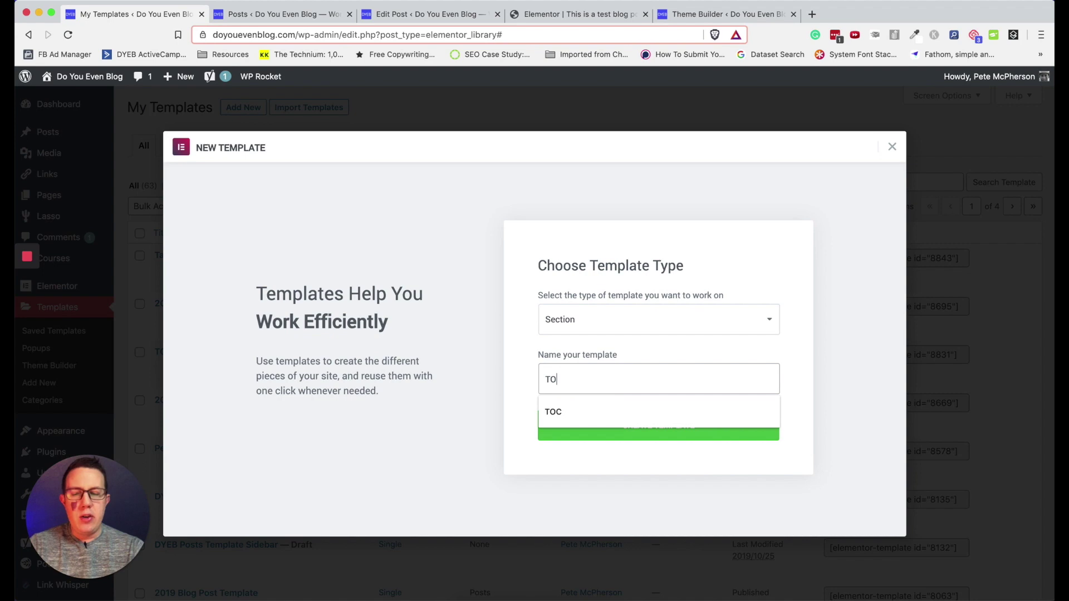
{"action": "left_click", "coordinate": [660, 429]}
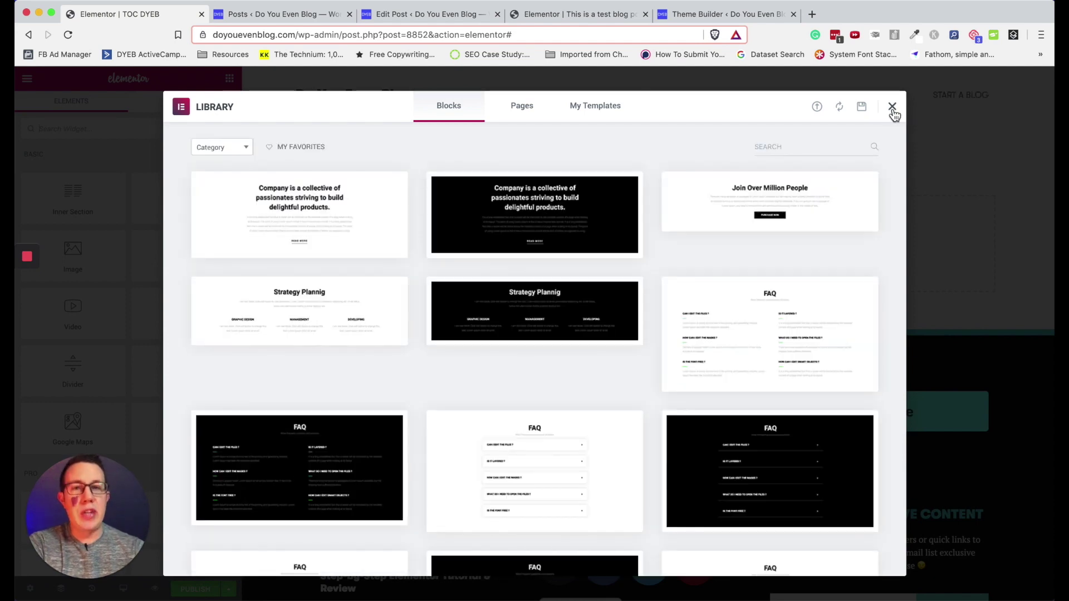
Step: Dismiss the template library, find the Table of Contents widget and place it in the empty section
{"action": "left_click", "coordinate": [892, 107]}
{"action": "left_click", "coordinate": [117, 129]}
{"action": "type", "text": "tabl"}
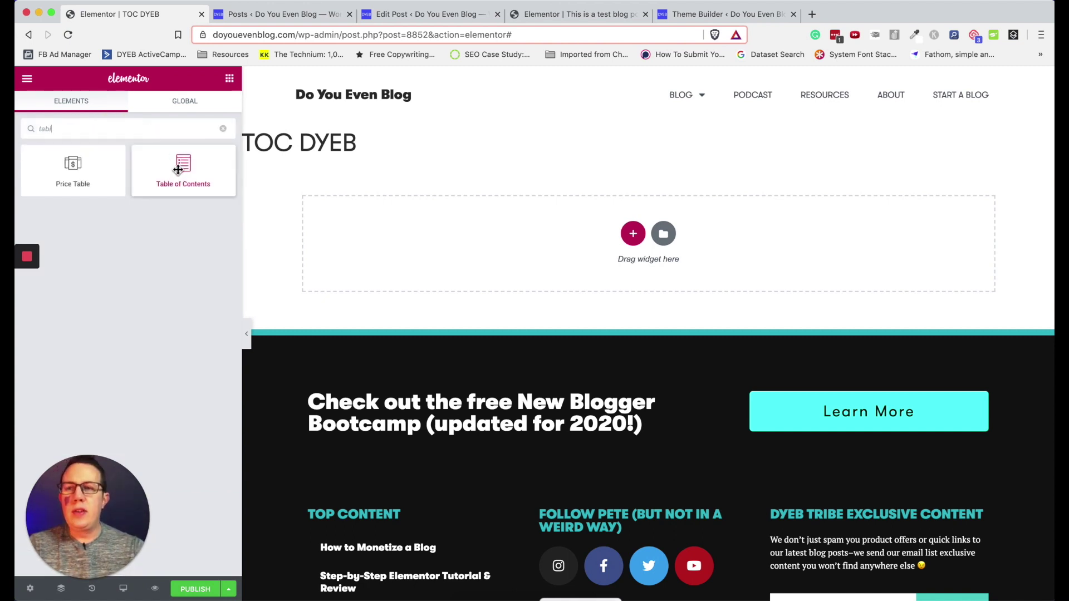
{"action": "left_click_drag", "start_coordinate": [178, 170], "coordinate": [440, 254]}
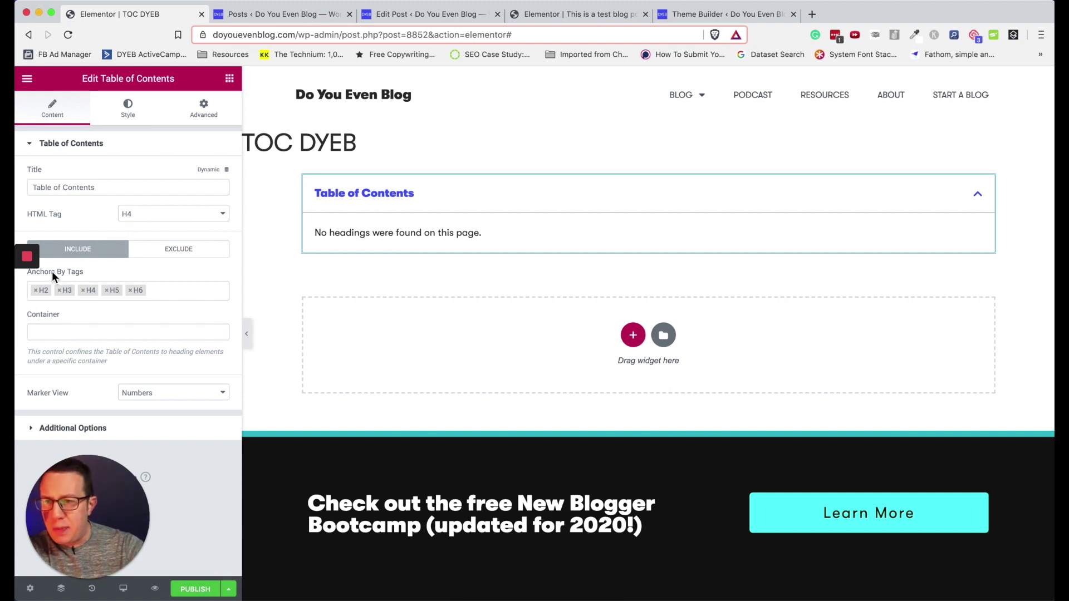
Step: Remove H5 and H6 from the heading tags included in the table of contents, keeping H2, H3 and H4
{"action": "left_click", "coordinate": [130, 291]}
{"action": "left_click", "coordinate": [107, 290]}
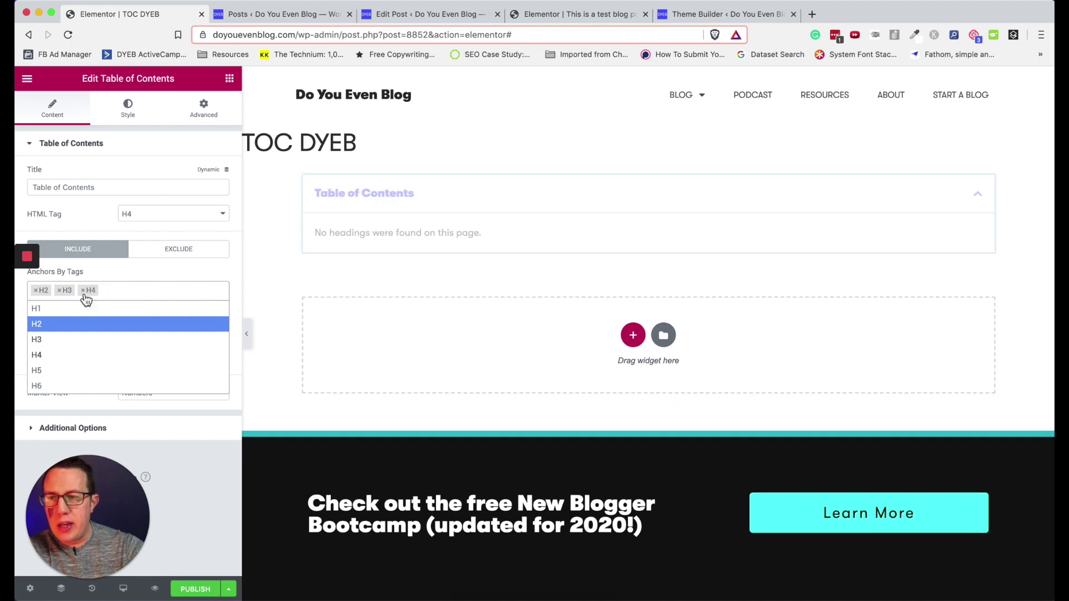
{"action": "left_click", "coordinate": [125, 278]}
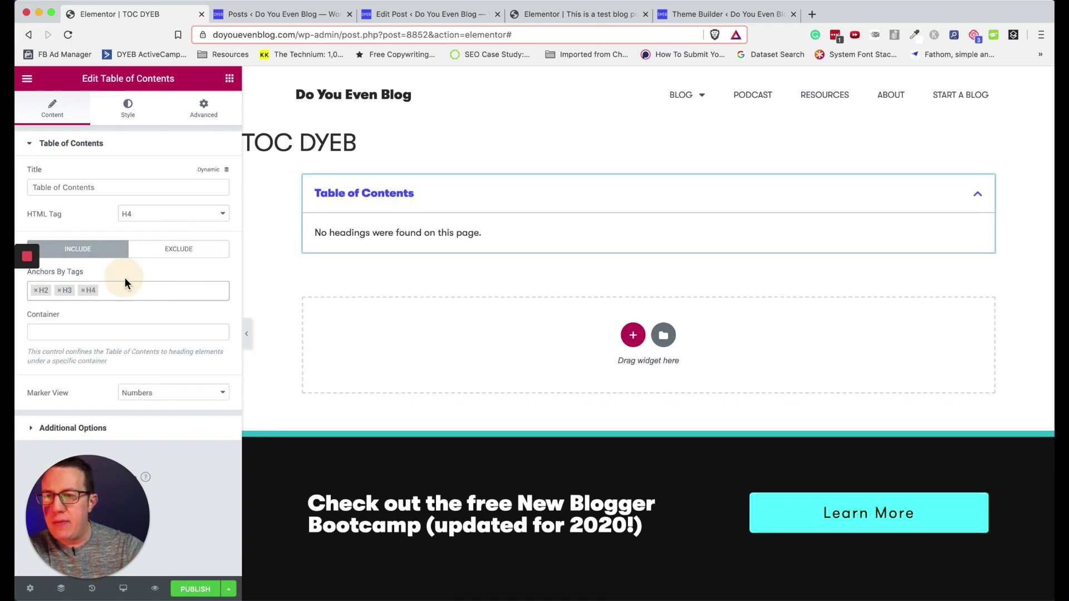
{"action": "left_click", "coordinate": [174, 255]}
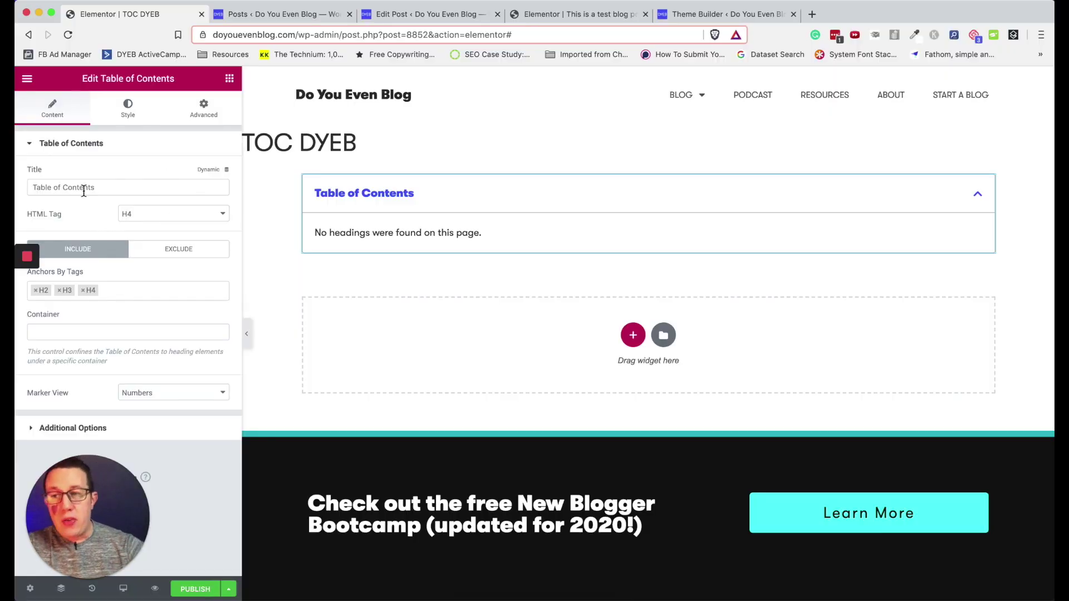
Step: Change the table of contents title to "Jump to..."
{"action": "triple_click", "coordinate": [84, 191]}
{"action": "type", "text": "Jump"}
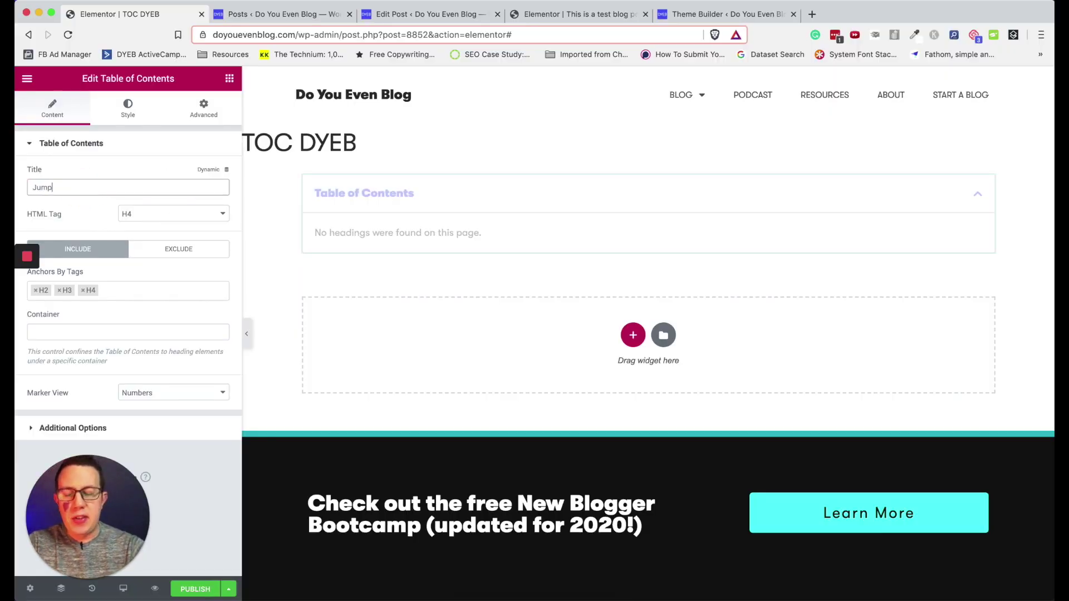
{"action": "type", "text": "tto..."}
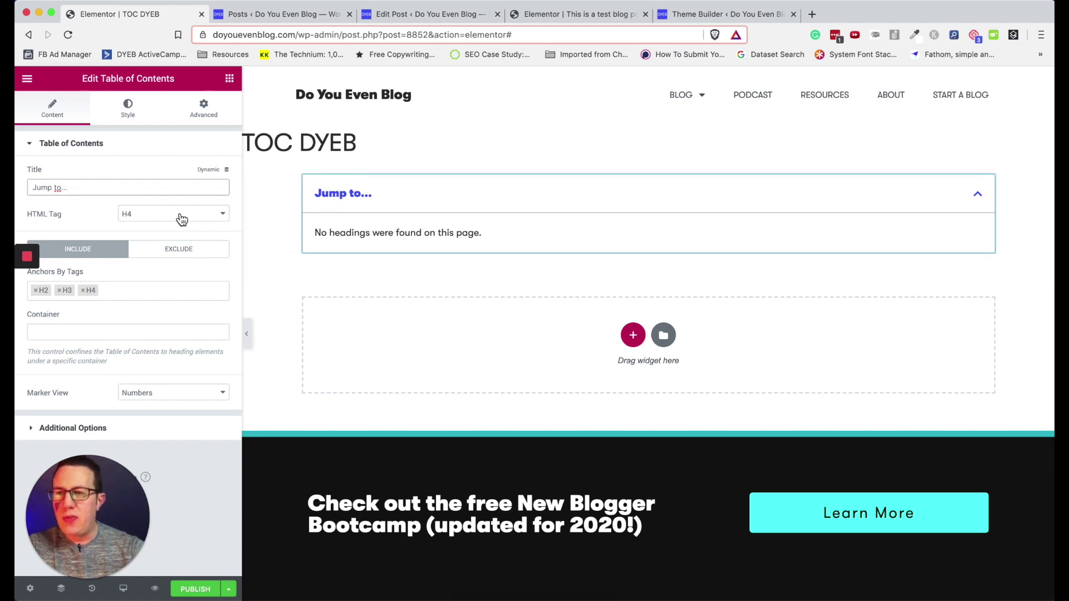
Step: Leave the container setting empty and publish the table of contents template
{"action": "left_click", "coordinate": [37, 291]}
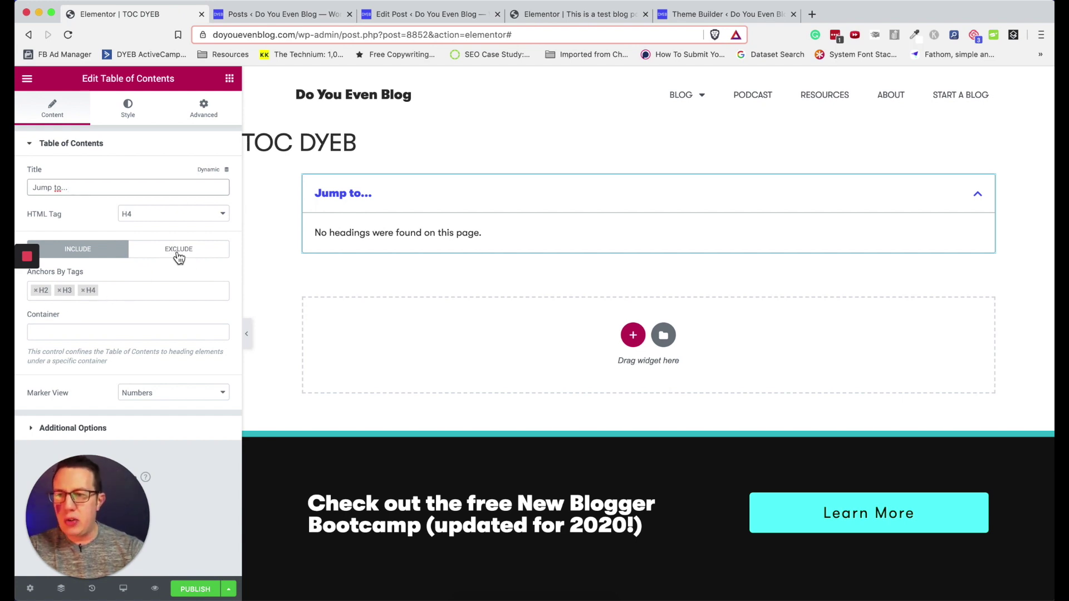
{"action": "left_click", "coordinate": [99, 333]}
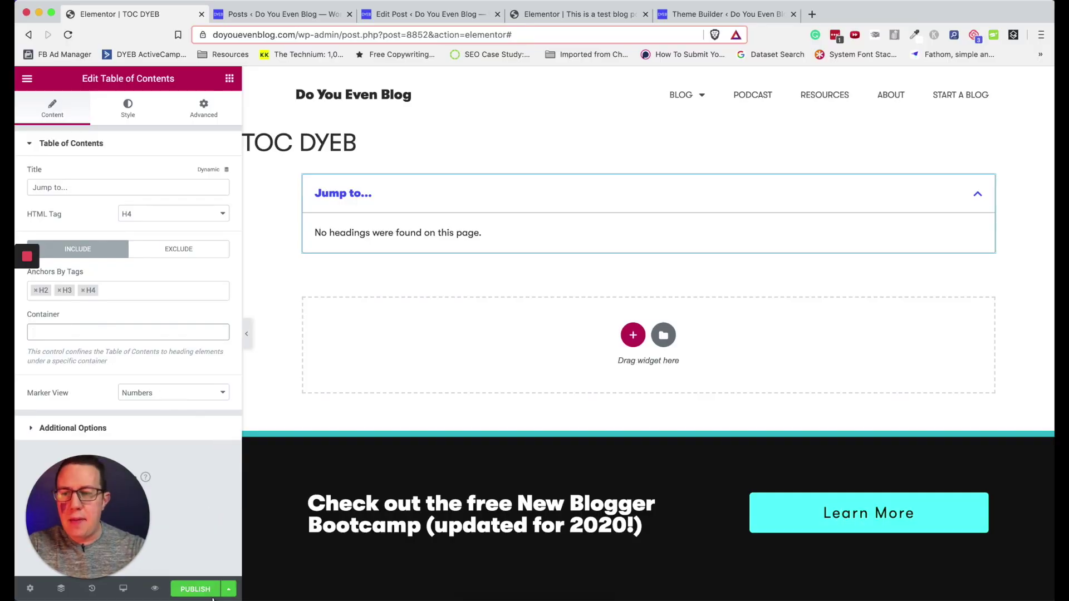
{"action": "left_click", "coordinate": [211, 593]}
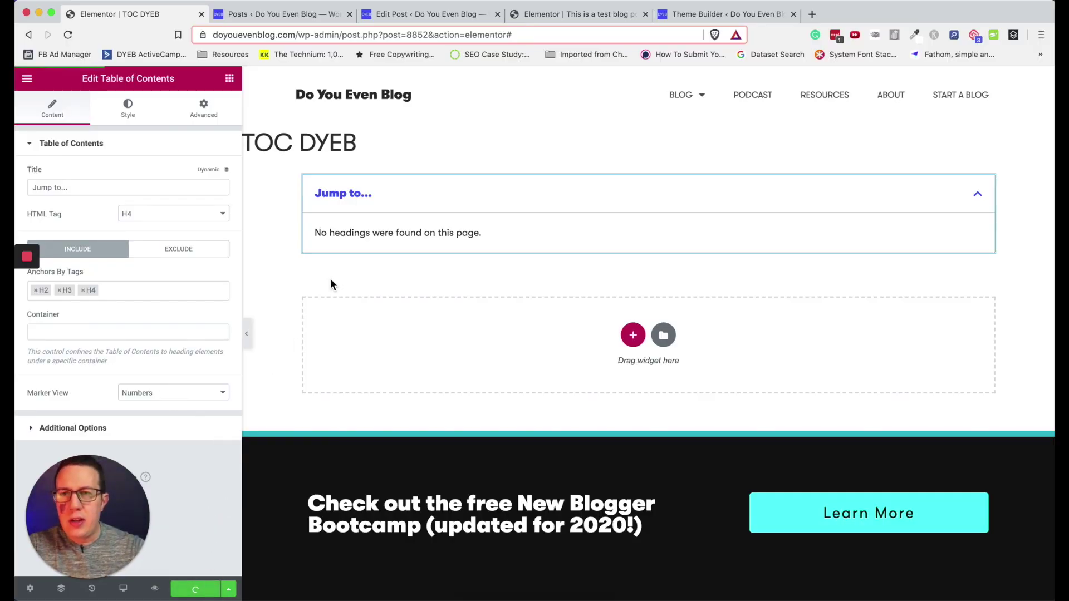
Step: Reload the "This is a test." post in the block editor and add an empty paragraph after the second "and this" line
{"action": "left_click", "coordinate": [305, 17]}
{"action": "mouse_move", "coordinate": [293, 281]}
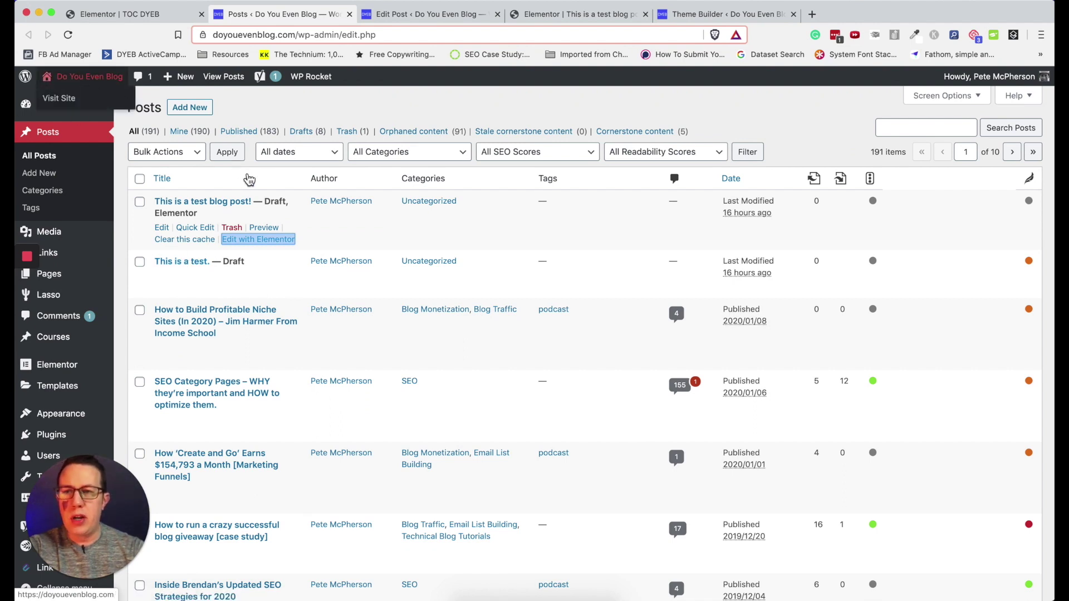
{"action": "key", "text": "ctrl+Tab"}
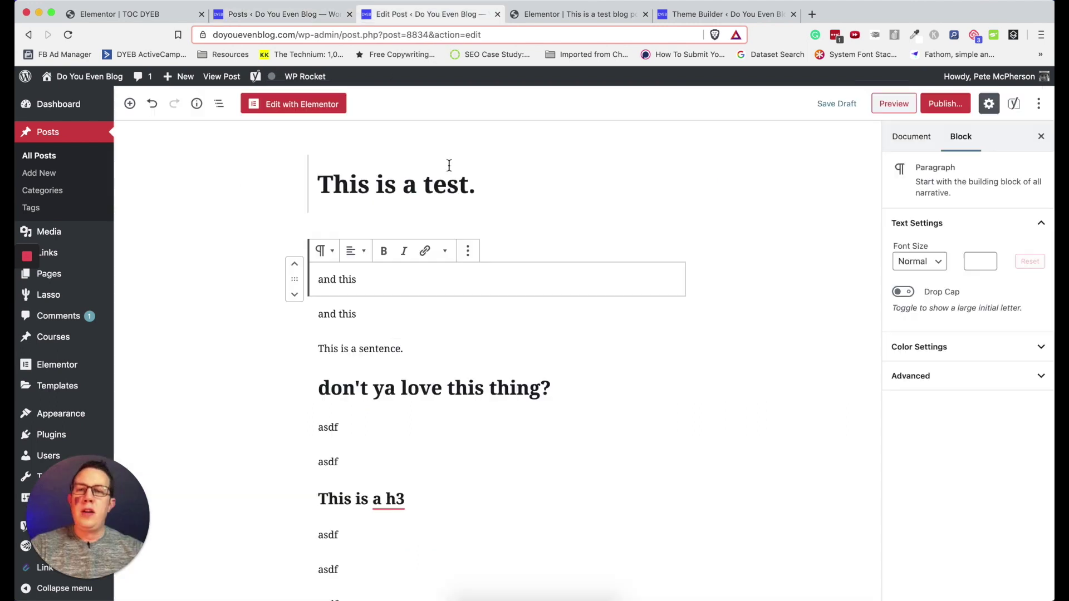
{"action": "left_click", "coordinate": [384, 314]}
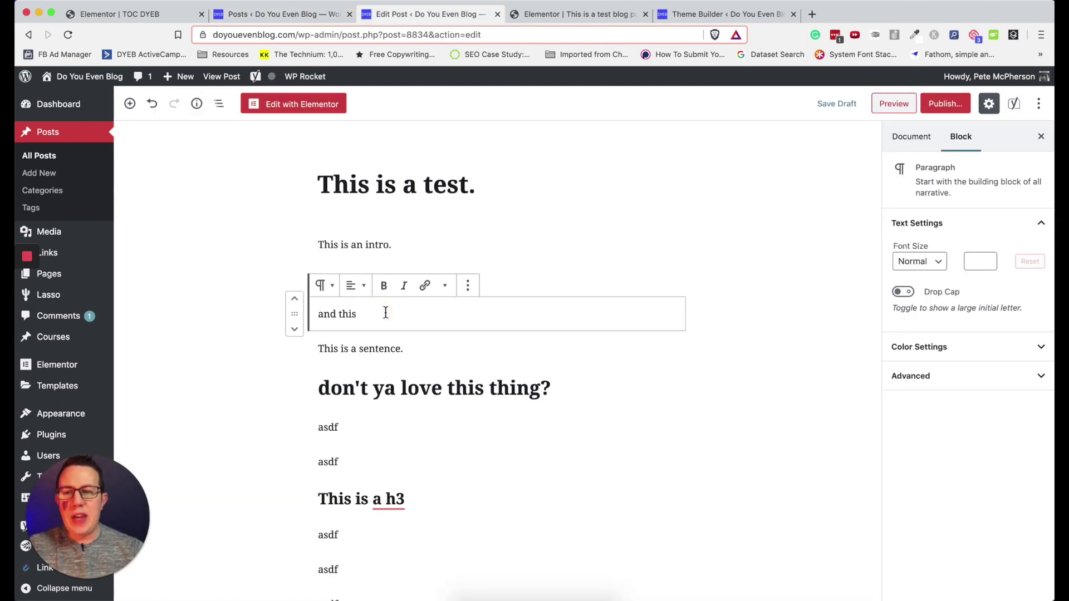
{"action": "key", "text": "super+r"}
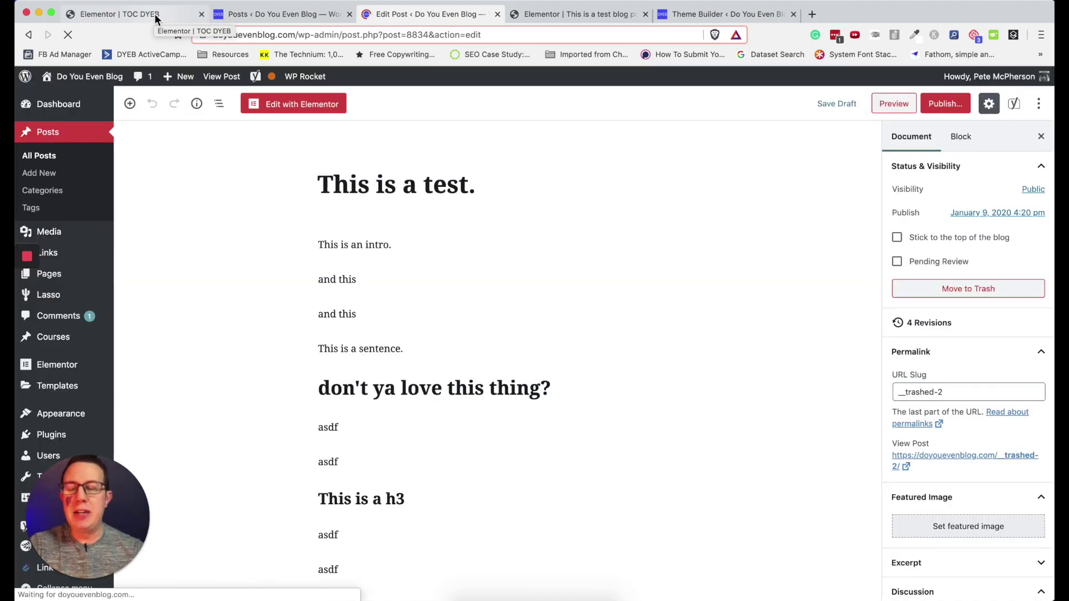
{"action": "left_click", "coordinate": [369, 317]}
{"action": "key", "text": "Return"}
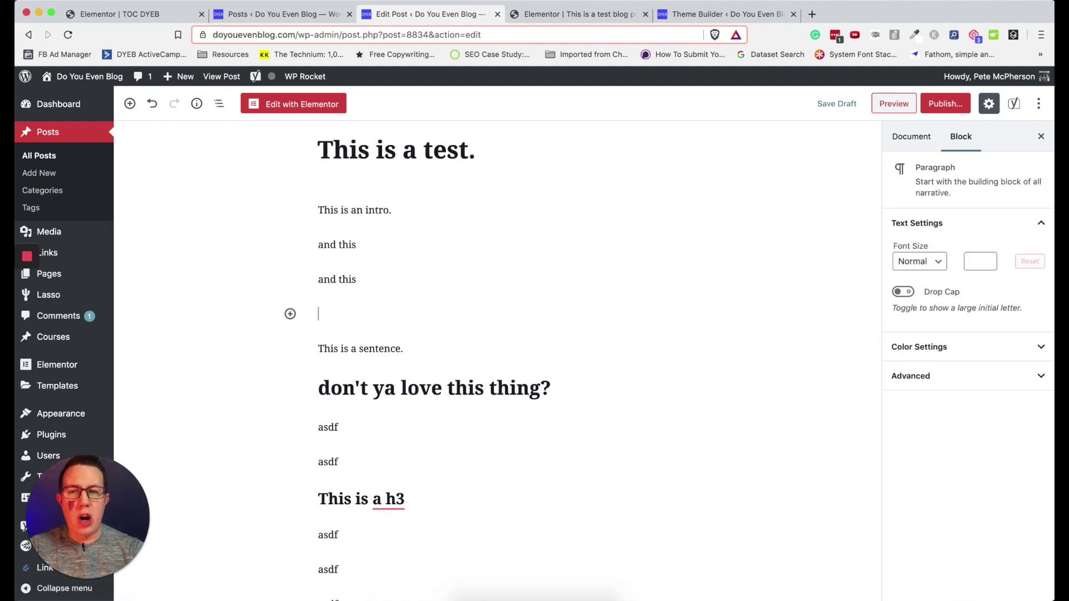
Step: Insert an Elementor Library block using the TOC DYEB template in the empty paragraph, save the draft and preview the post
{"action": "type", "text": "/"}
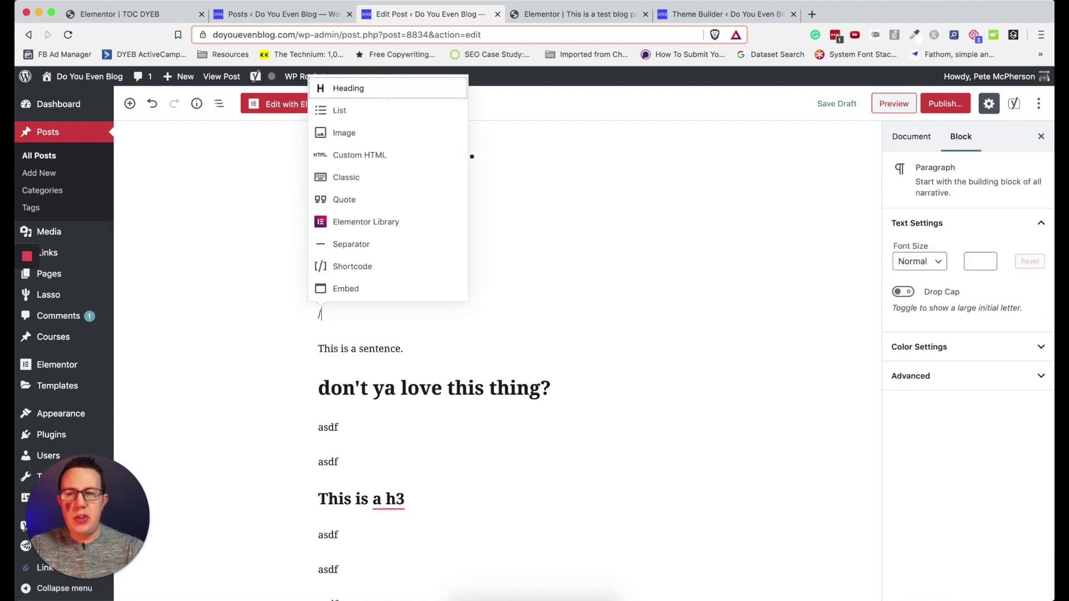
{"action": "type", "text": "ele"}
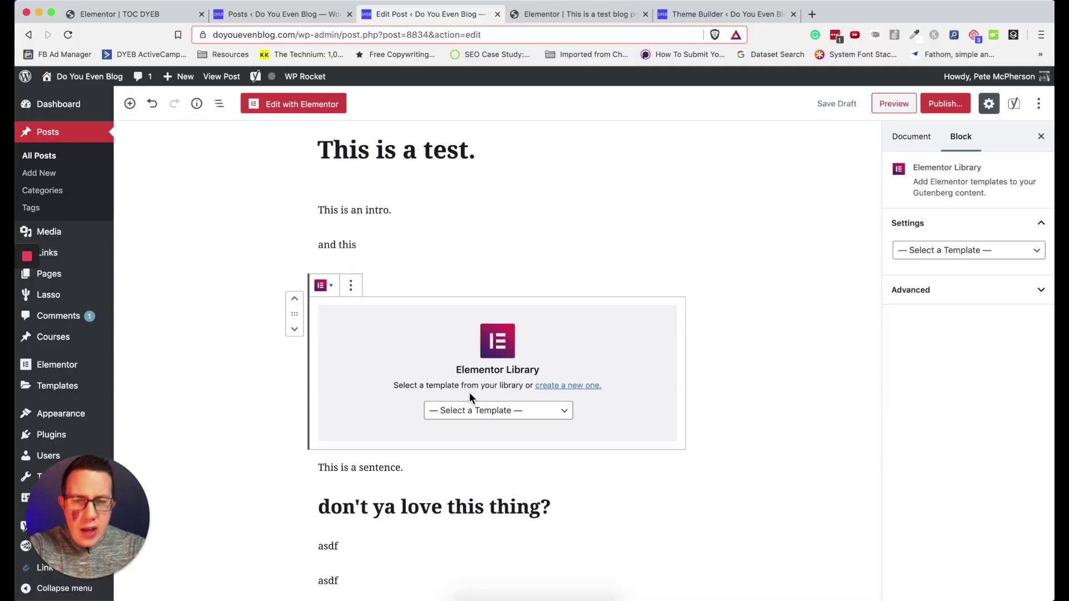
{"action": "left_click", "coordinate": [471, 411]}
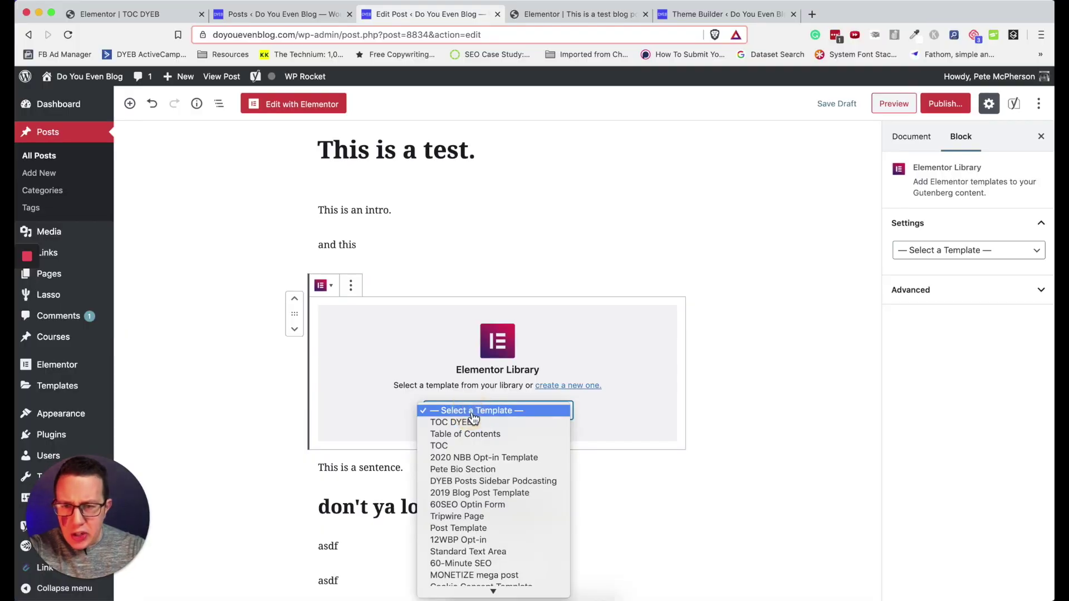
{"action": "left_click", "coordinate": [466, 423]}
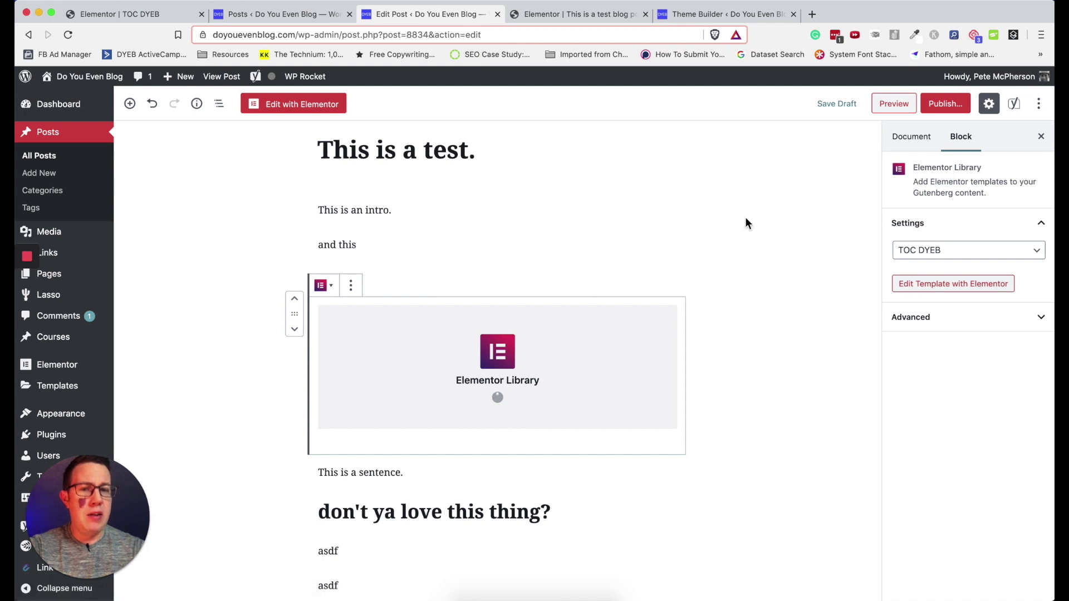
{"action": "left_click", "coordinate": [843, 108]}
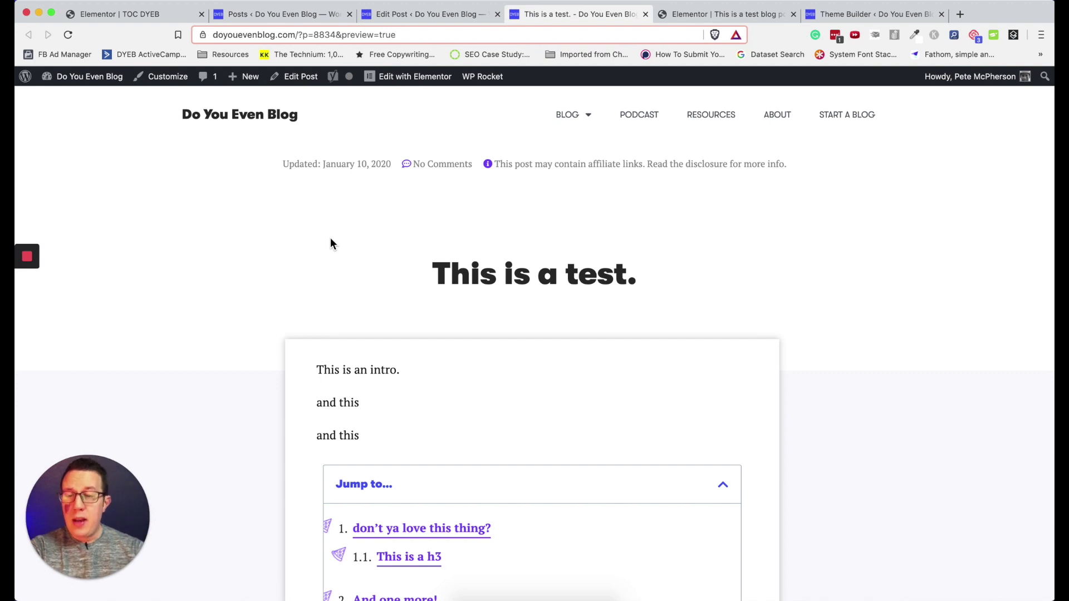
Step: Examine the table of contents in the post preview and follow its "Leave a Reply Cancel reply" entry to check the target
{"action": "scroll", "coordinate": [331, 238], "scroll_direction": "down", "scroll_amount": 5}
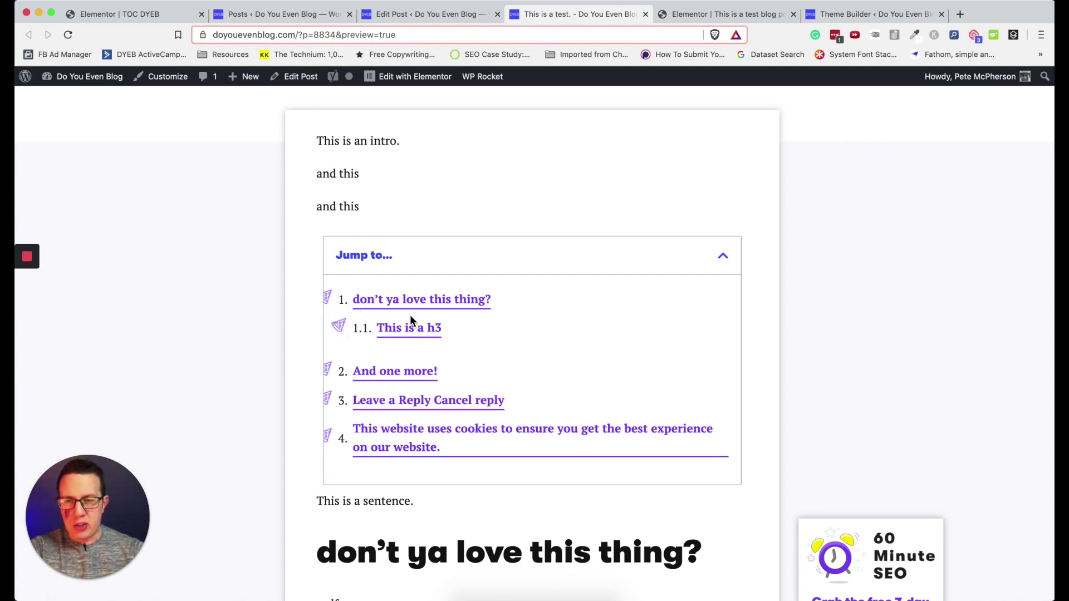
{"action": "scroll", "coordinate": [532, 293], "scroll_direction": "down", "scroll_amount": 1}
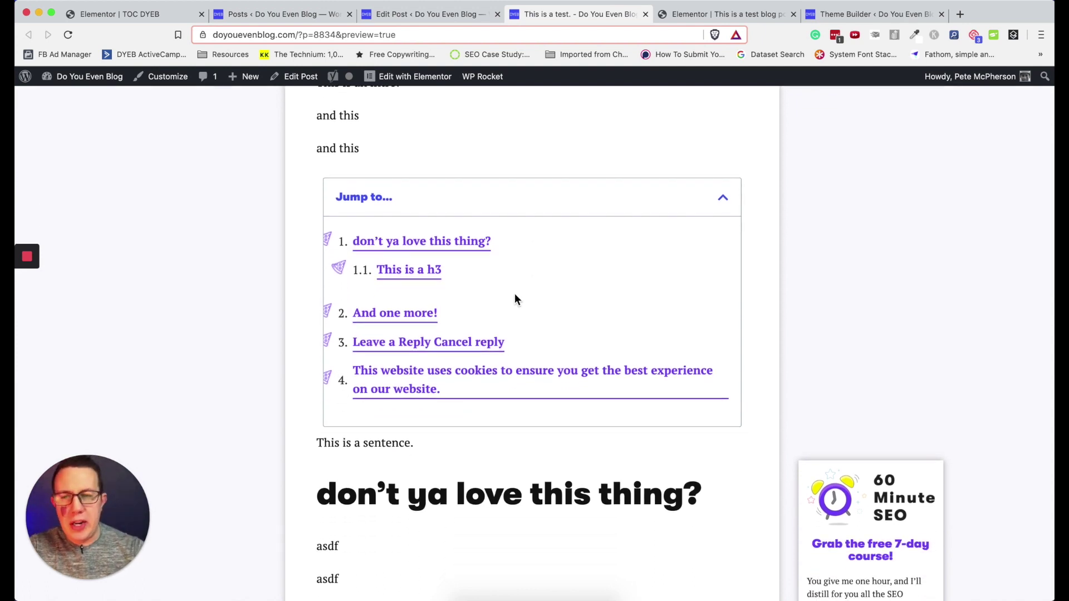
{"action": "left_click", "coordinate": [487, 343]}
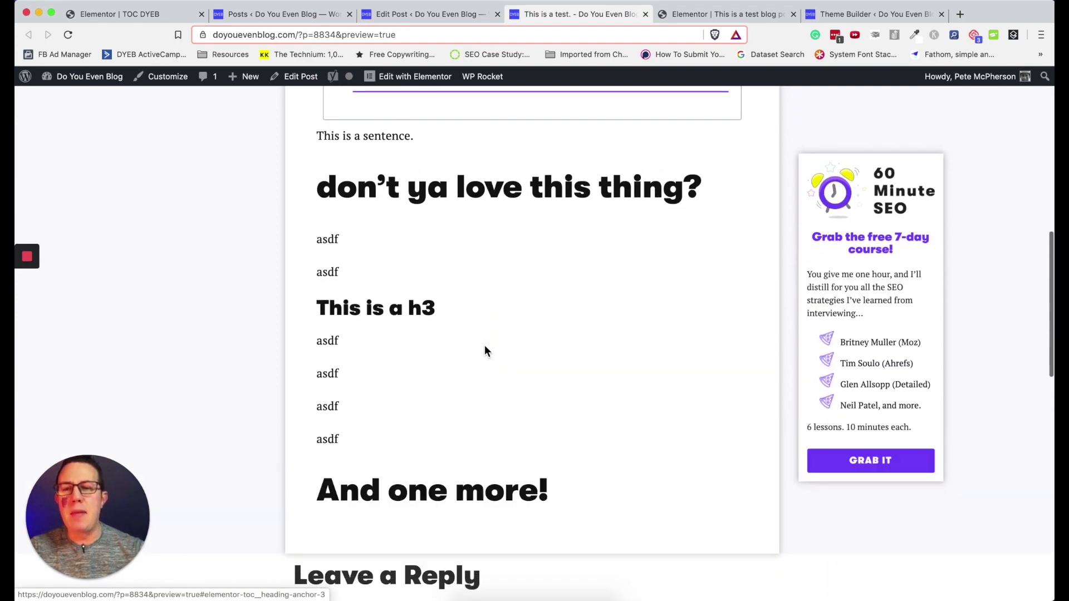
{"action": "scroll", "coordinate": [370, 462], "scroll_direction": "down", "scroll_amount": 5}
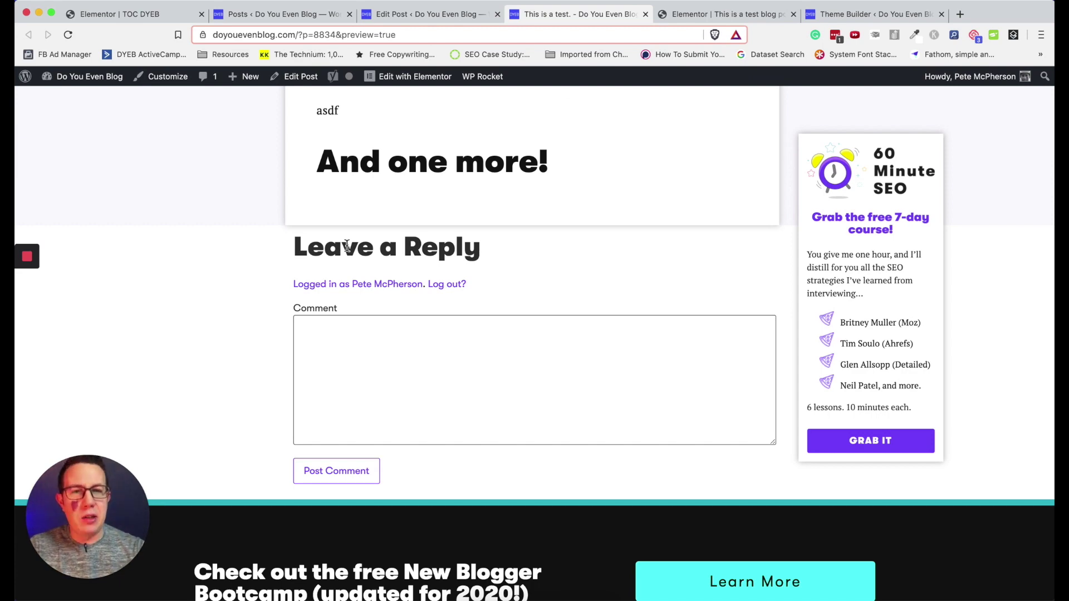
{"action": "scroll", "coordinate": [346, 245], "scroll_direction": "up", "scroll_amount": 12}
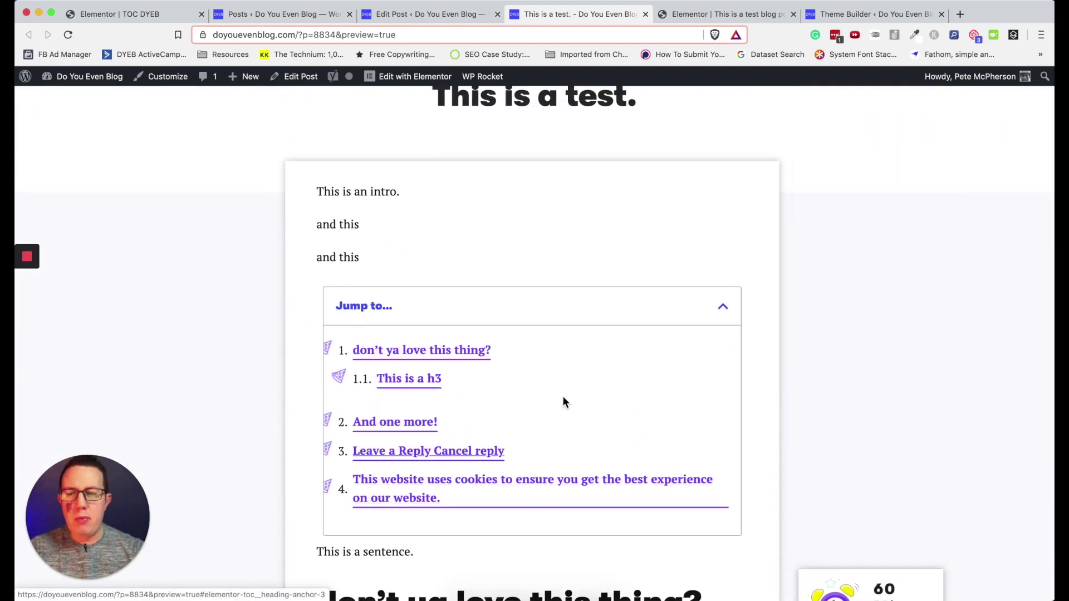
{"action": "scroll", "coordinate": [601, 367], "scroll_direction": "down", "scroll_amount": 2}
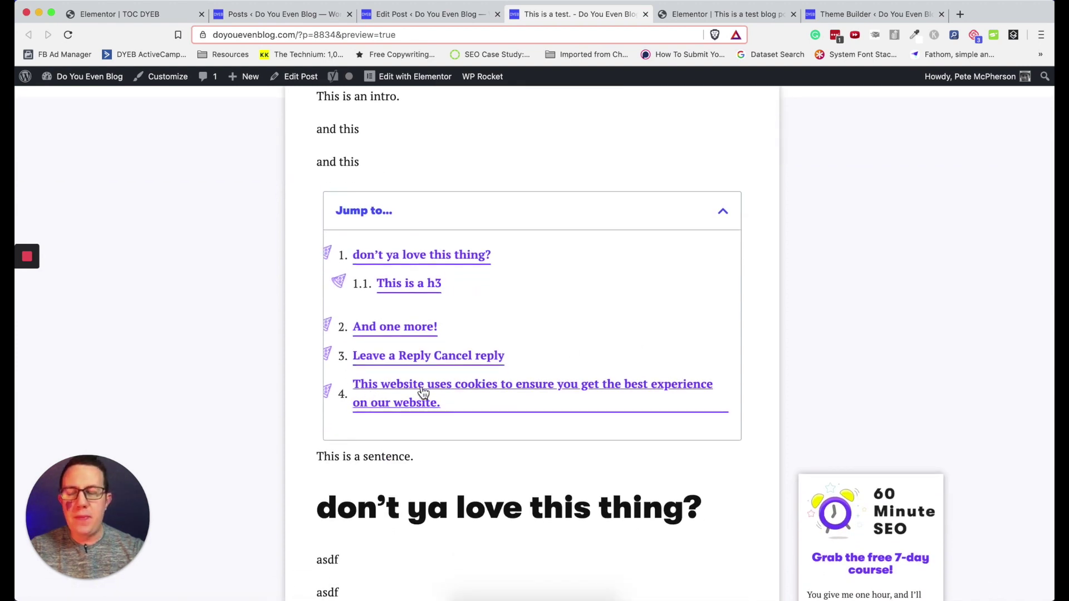
{"action": "scroll", "coordinate": [355, 369], "scroll_direction": "down", "scroll_amount": 1}
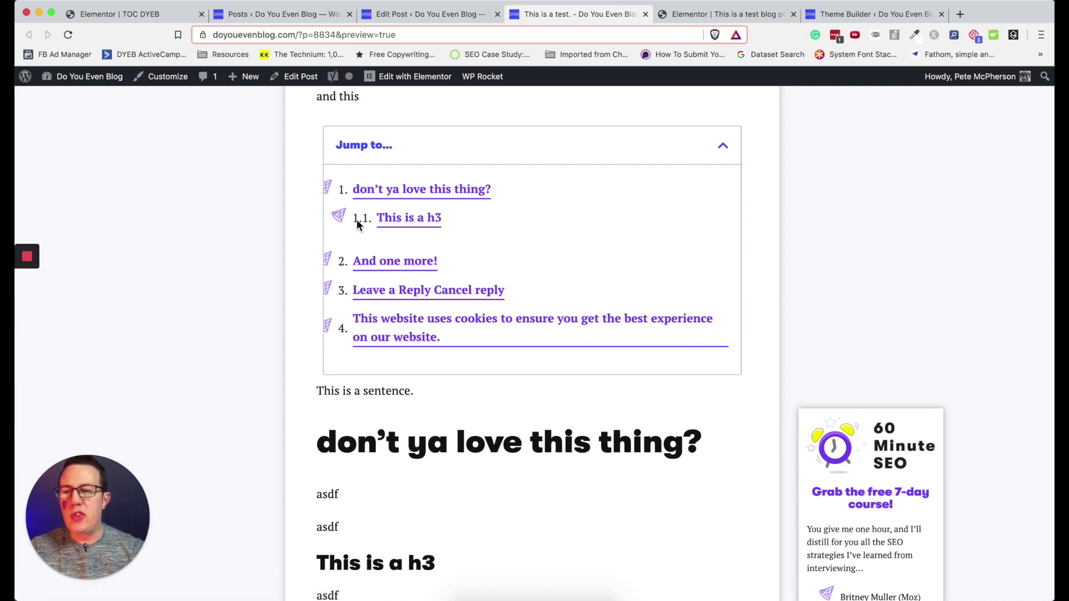
Step: Inspect the HTML of the "Leave a Reply" heading below the post to find its element ID
{"action": "scroll", "coordinate": [356, 219], "scroll_direction": "down", "scroll_amount": 10}
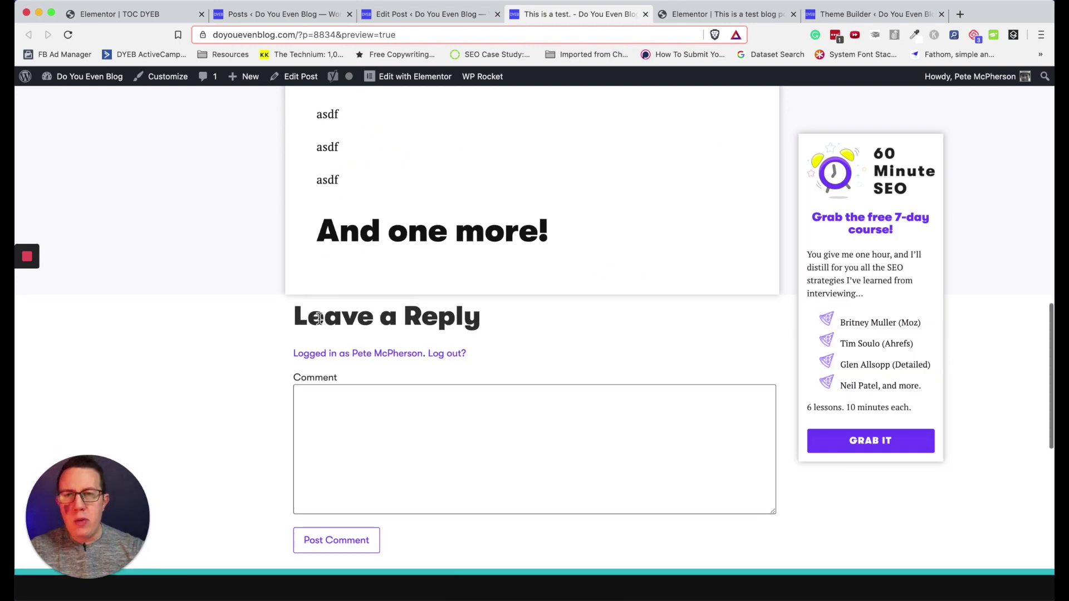
{"action": "double_click", "coordinate": [342, 239]}
{"action": "right_click", "coordinate": [342, 240]}
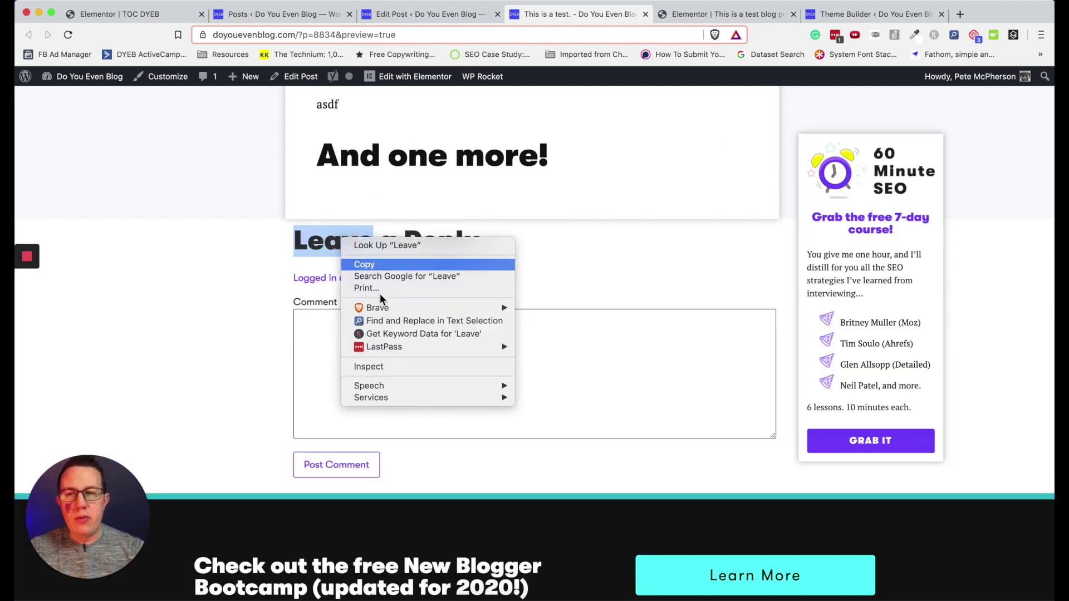
{"action": "left_click", "coordinate": [373, 366]}
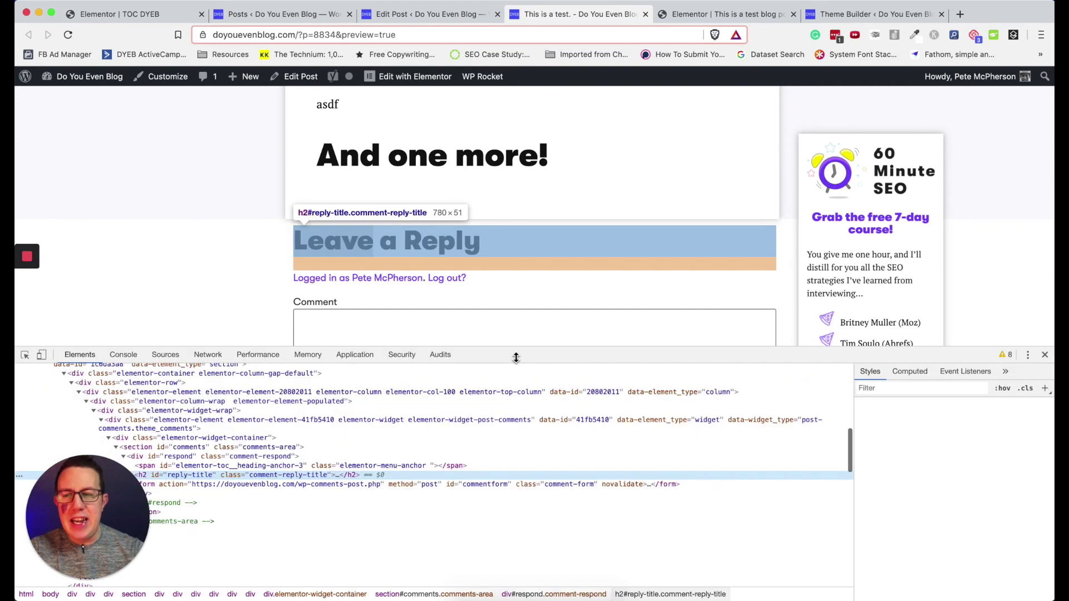
{"action": "left_click_drag", "start_coordinate": [516, 358], "coordinate": [516, 287]}
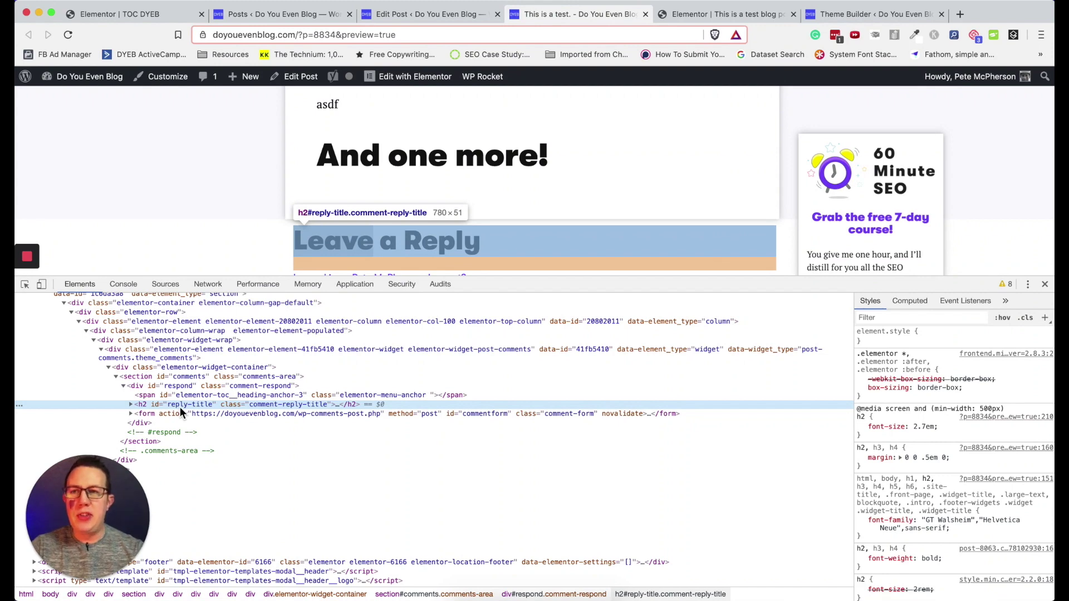
Step: In the TOC DYEB template, exclude the selector #reply-title from the table of contents anchors and update the template
{"action": "key", "text": "super+1"}
{"action": "left_click", "coordinate": [72, 290]}
{"action": "type", "text": "#reply-title"}
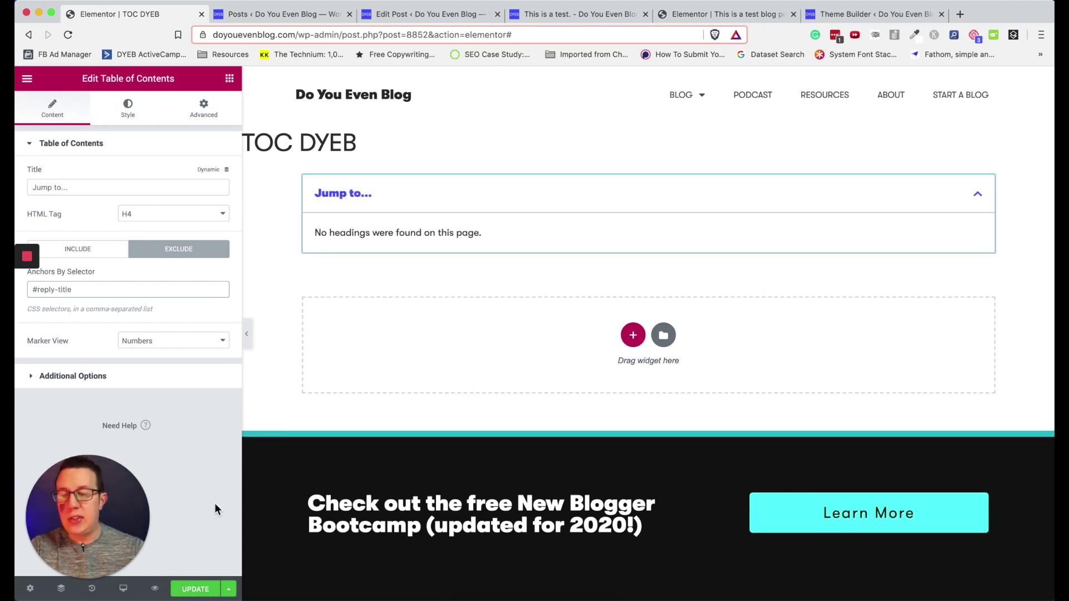
{"action": "left_click", "coordinate": [203, 592]}
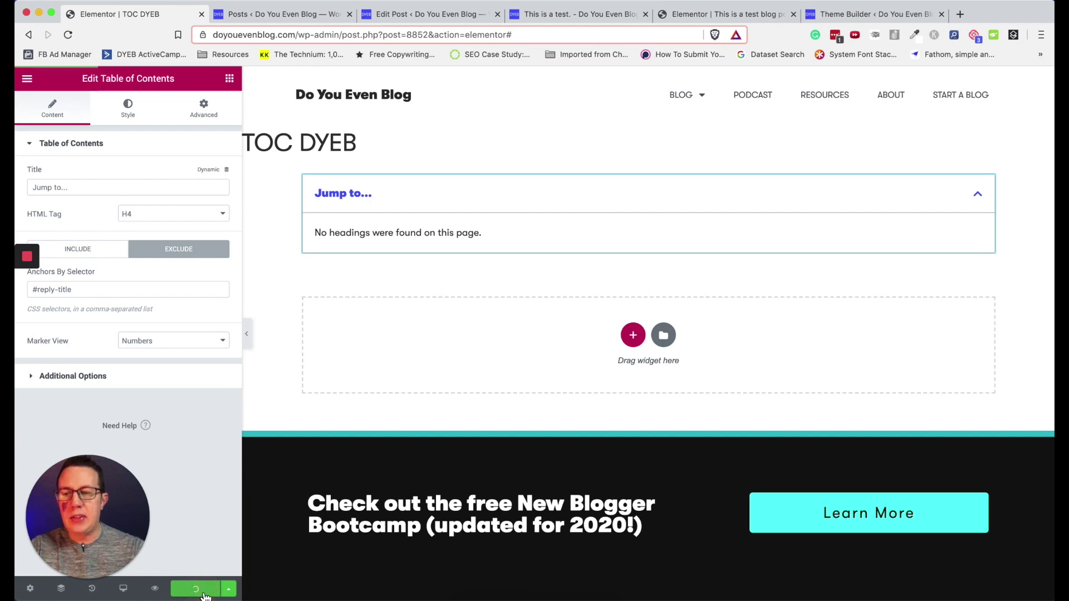
Step: Close the inspector on the post preview, reload the page and check the entries in the table of contents
{"action": "left_click", "coordinate": [542, 15]}
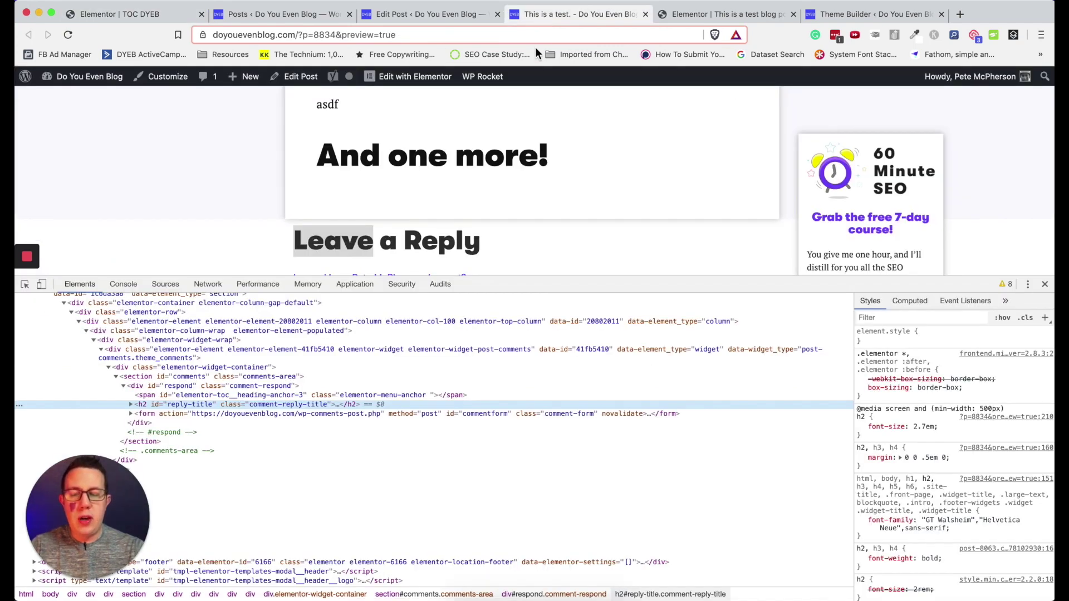
{"action": "key", "text": "super+alt+i"}
{"action": "key", "text": "super+r"}
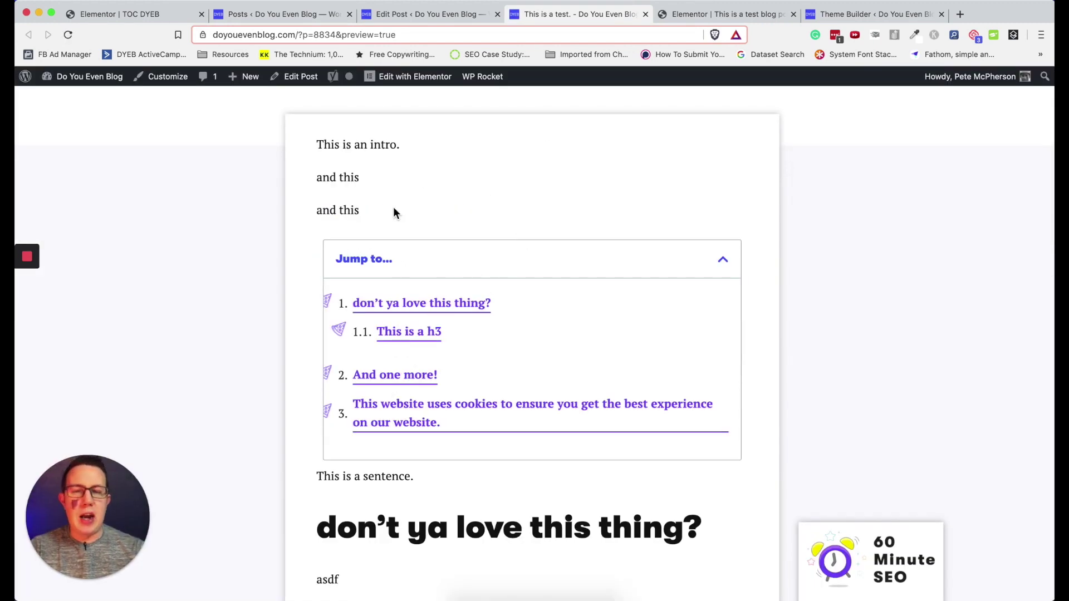
{"action": "scroll", "coordinate": [463, 282], "scroll_direction": "down", "scroll_amount": 3}
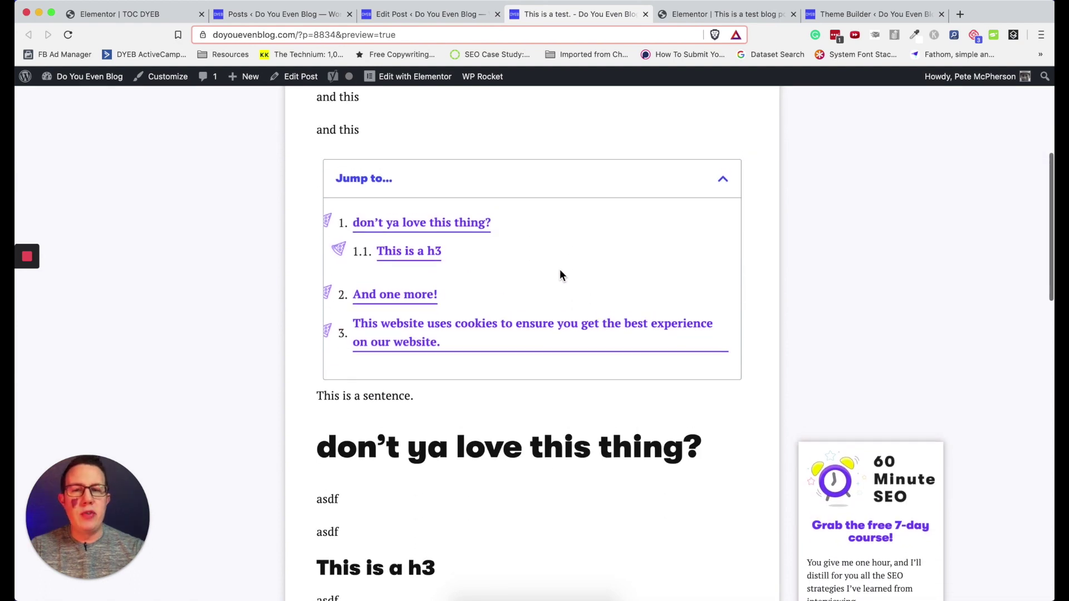
{"action": "scroll", "coordinate": [440, 304], "scroll_direction": "down", "scroll_amount": 1}
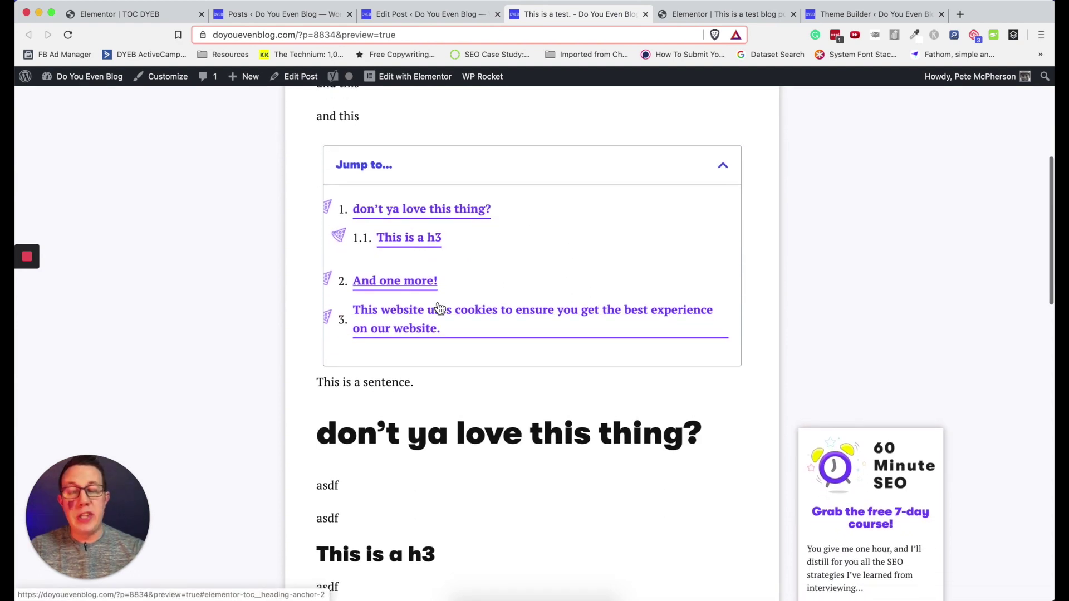
{"action": "scroll", "coordinate": [437, 305], "scroll_direction": "up", "scroll_amount": 3}
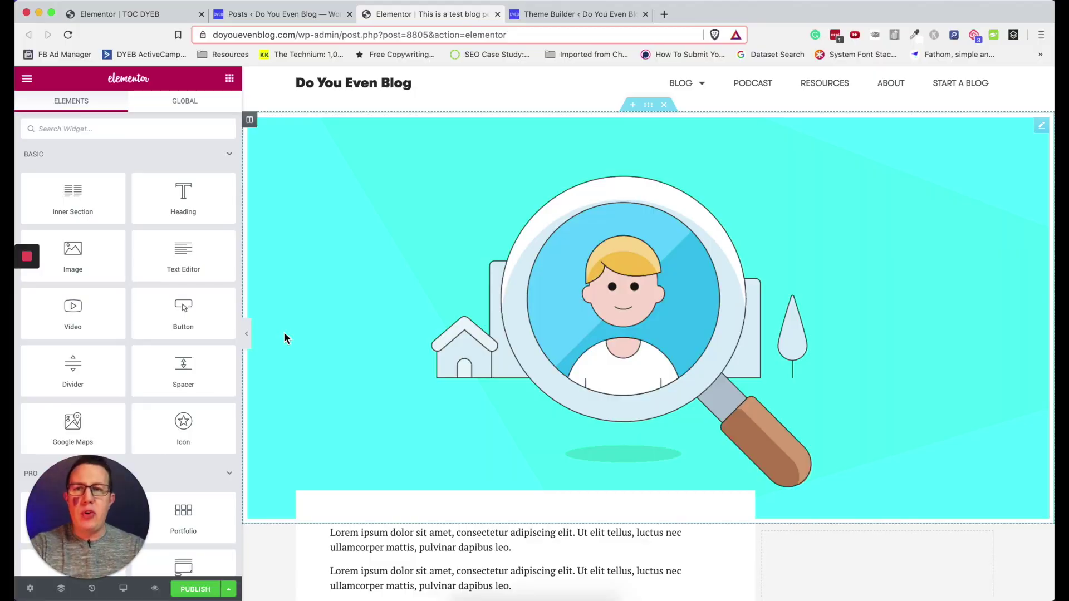
Step: Add a Table of Contents widget to the empty sidebar column of the test blog post being edited in Elementor
{"action": "scroll", "coordinate": [284, 332], "scroll_direction": "down", "scroll_amount": 1}
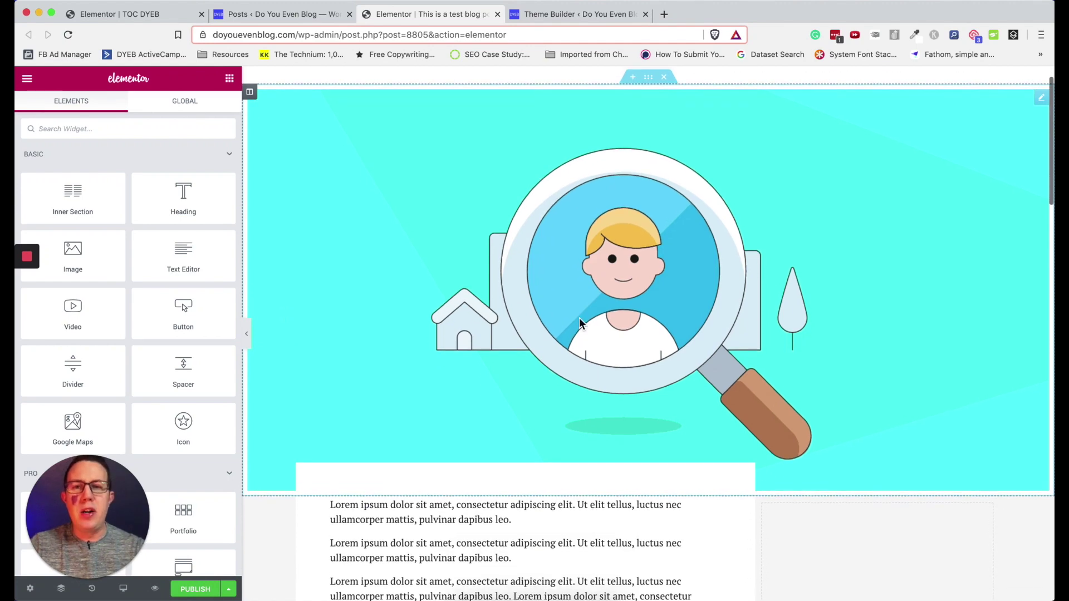
{"action": "scroll", "coordinate": [340, 260], "scroll_direction": "down", "scroll_amount": 10}
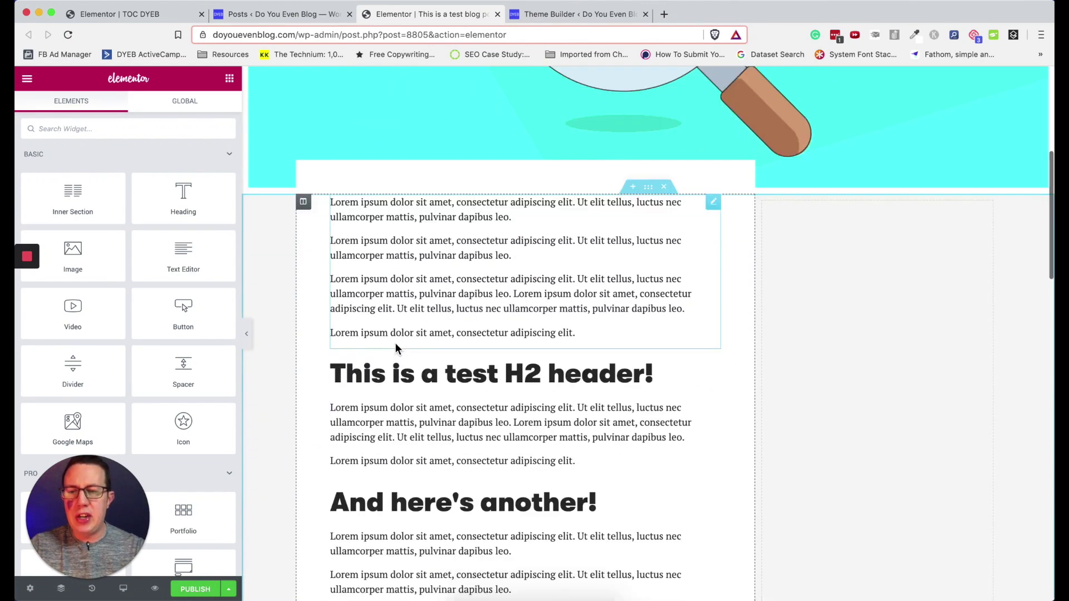
{"action": "scroll", "coordinate": [423, 318], "scroll_direction": "down", "scroll_amount": 4}
{"action": "scroll", "coordinate": [417, 351], "scroll_direction": "down", "scroll_amount": 5}
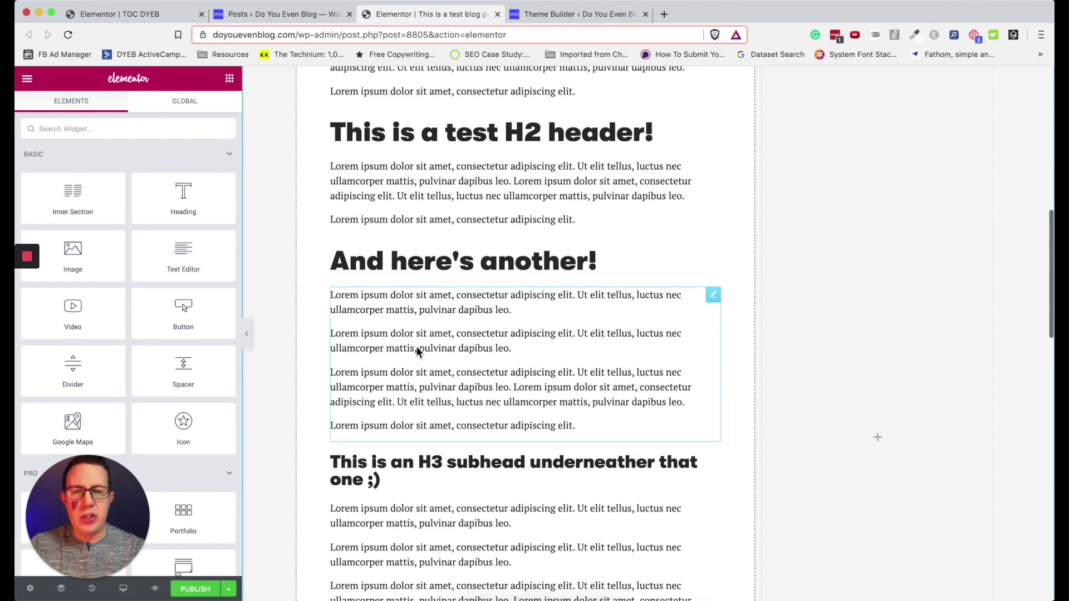
{"action": "scroll", "coordinate": [417, 350], "scroll_direction": "up", "scroll_amount": 7}
{"action": "left_click", "coordinate": [152, 127]}
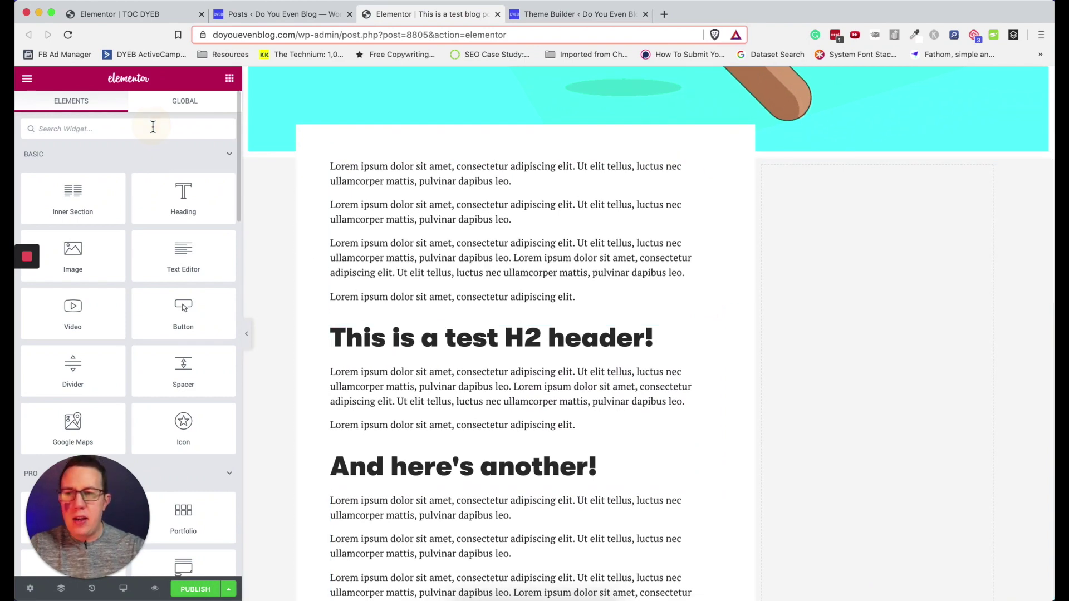
{"action": "type", "text": "tabl"}
{"action": "left_click_drag", "start_coordinate": [192, 178], "coordinate": [897, 241]}
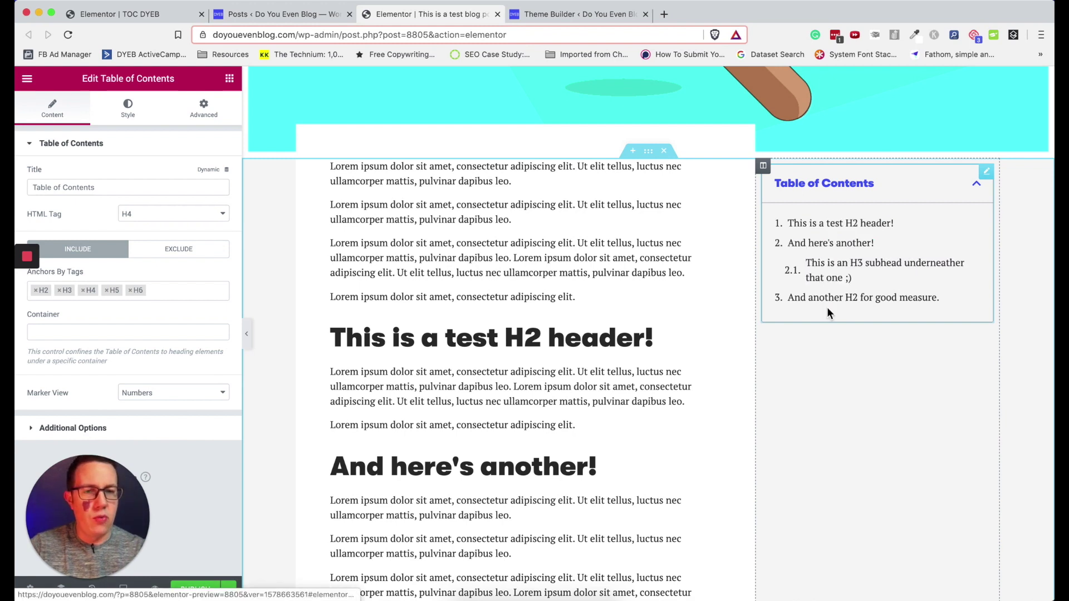
Step: Use bullet markers in the sidebar table of contents with the pizza icon from the Font Awesome - Solid library
{"action": "scroll", "coordinate": [617, 220], "scroll_direction": "down", "scroll_amount": 1}
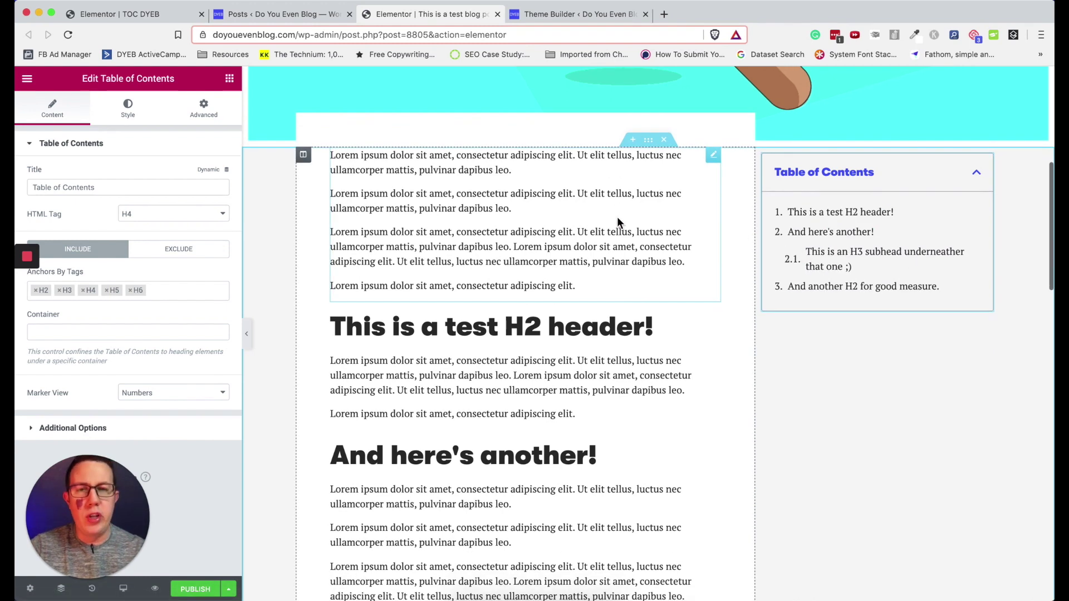
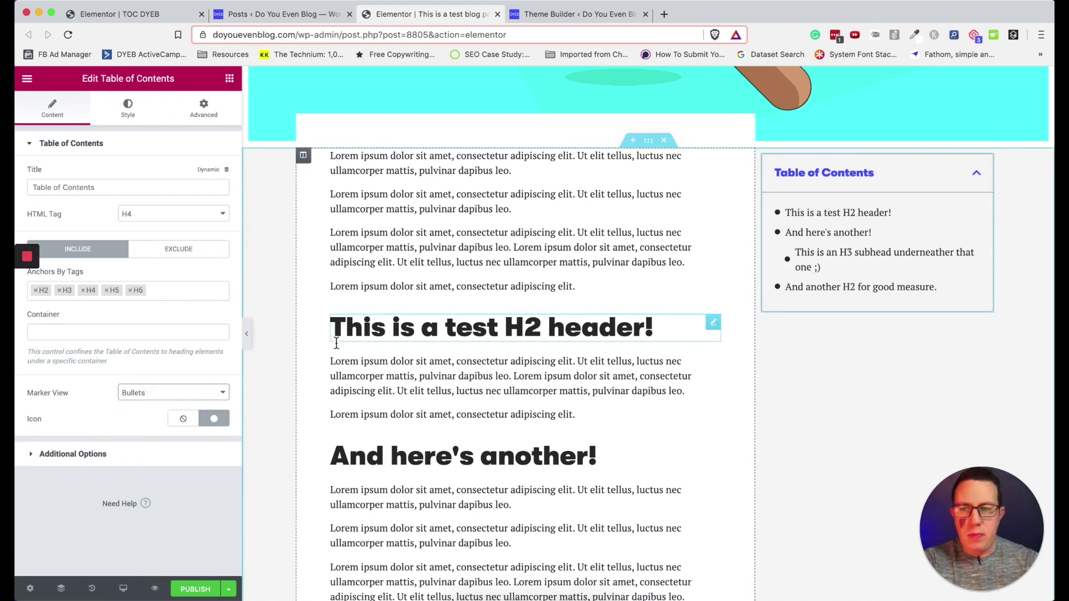
{"action": "left_click", "coordinate": [184, 419]}
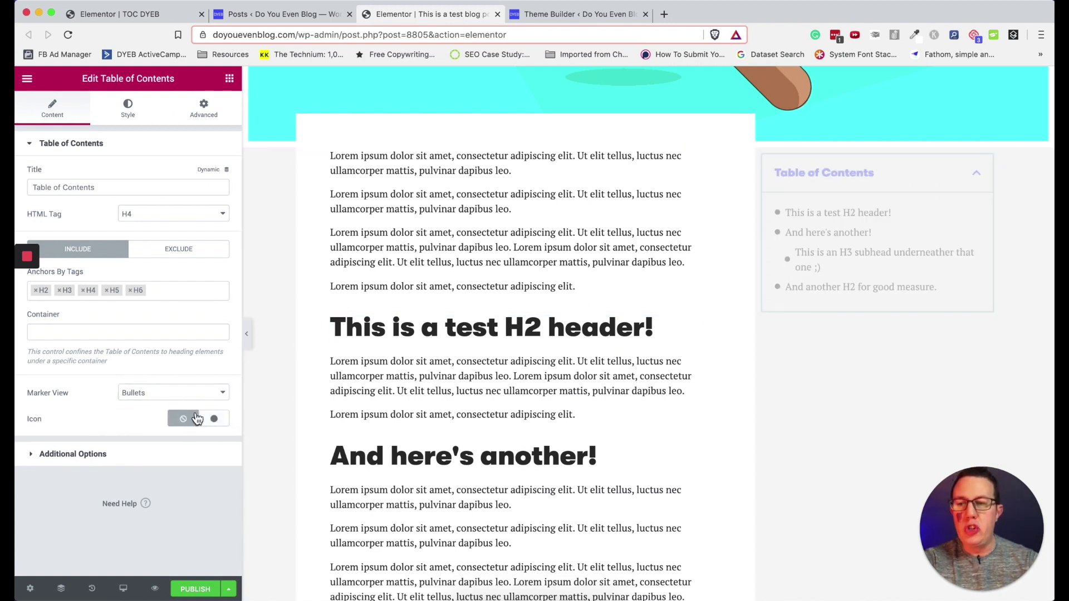
{"action": "left_click", "coordinate": [217, 422]}
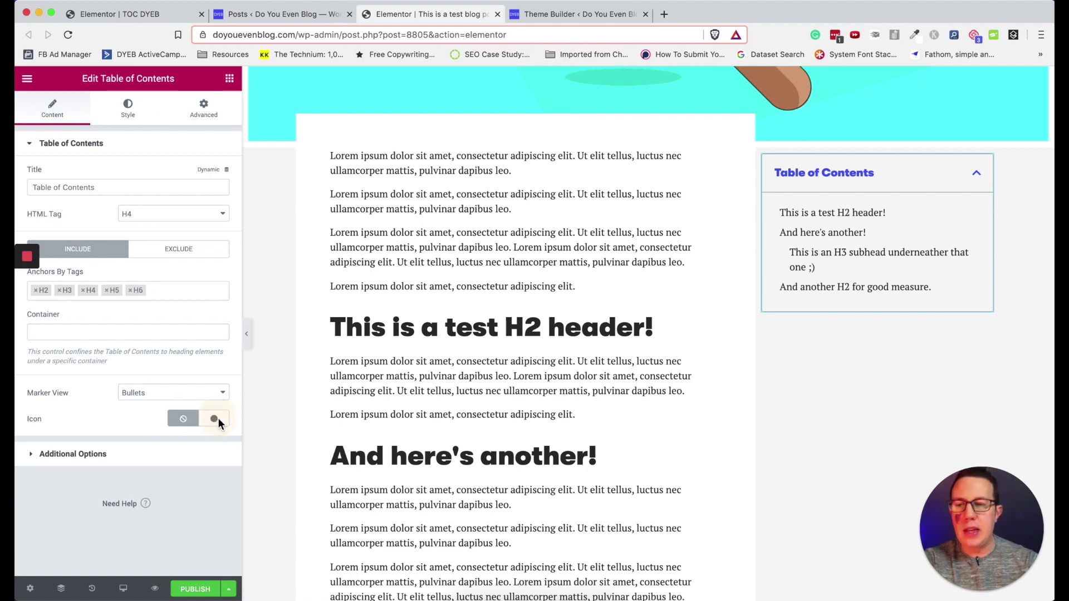
{"action": "left_click", "coordinate": [267, 192]}
{"action": "left_click", "coordinate": [256, 218]}
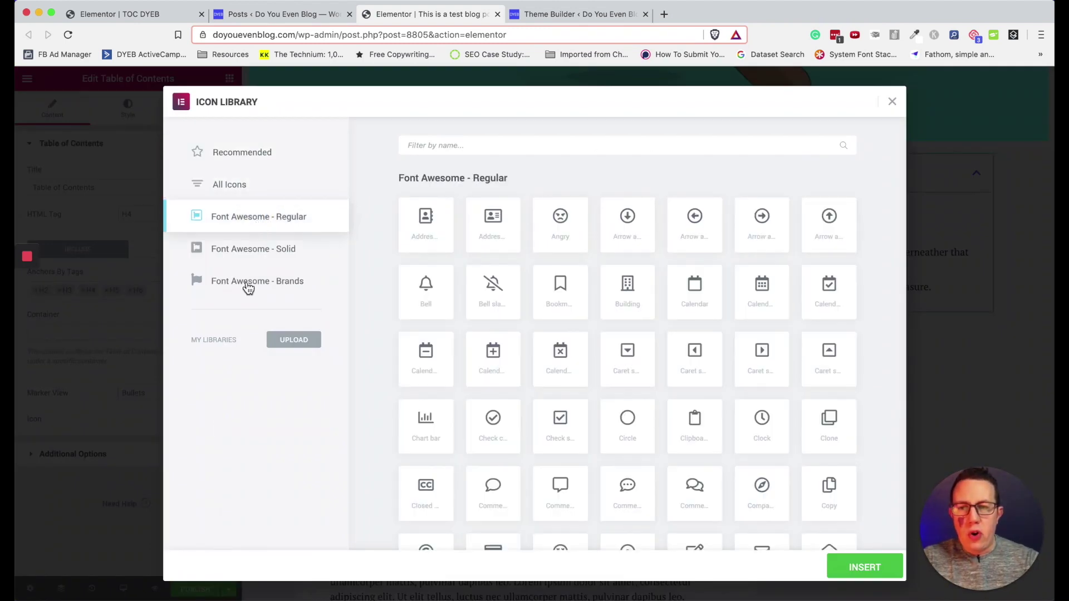
{"action": "left_click", "coordinate": [280, 257]}
{"action": "left_click", "coordinate": [530, 146]}
{"action": "type", "text": "pizza"}
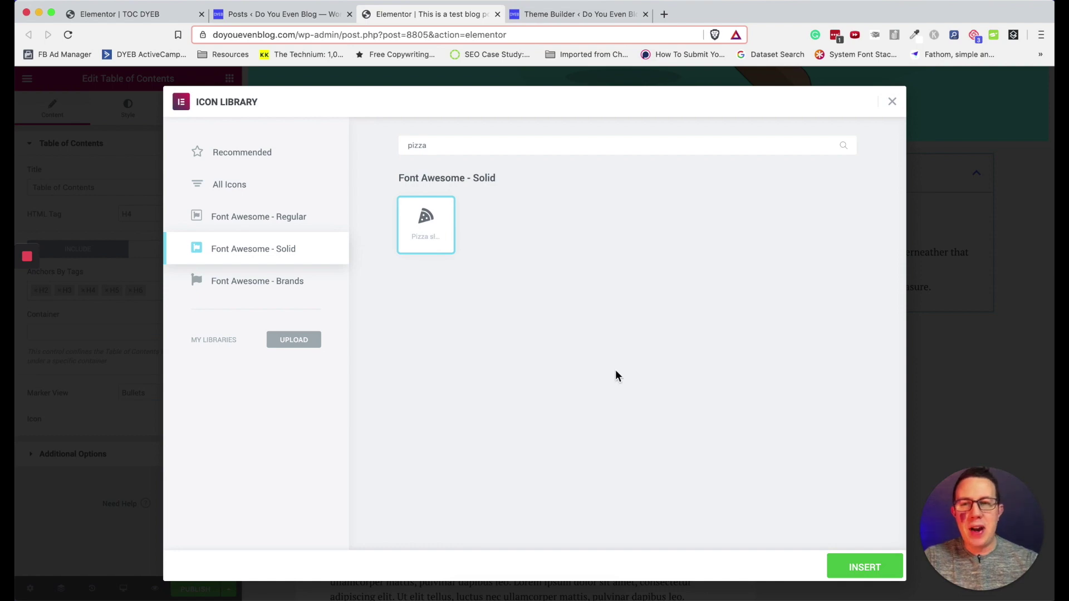
{"action": "left_click", "coordinate": [863, 567]}
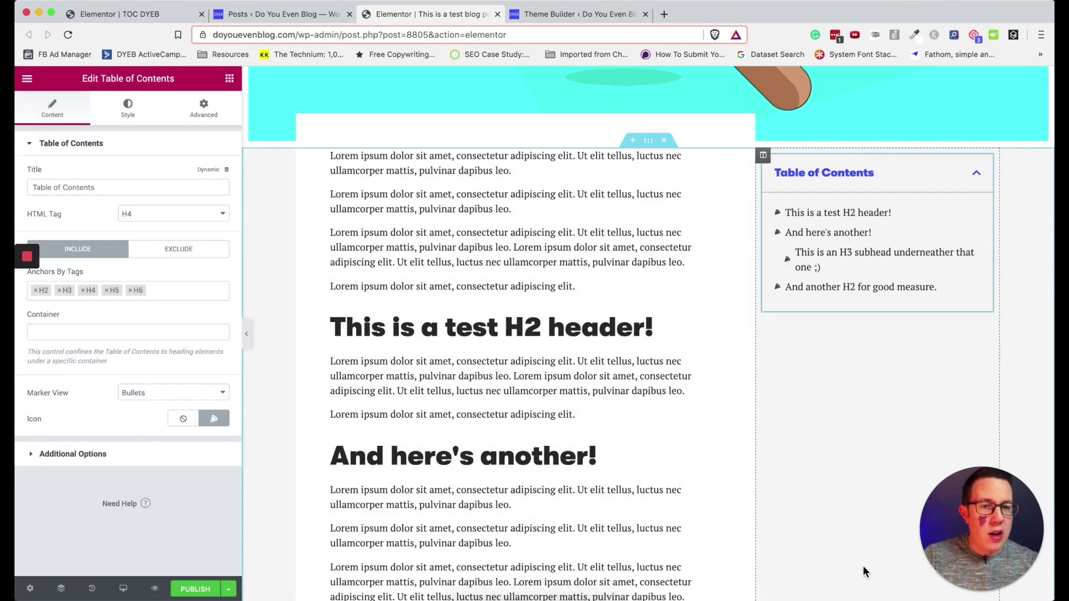
Step: Try the Word Wrap option on the sidebar table of contents and switch it off again
{"action": "left_click", "coordinate": [75, 454]}
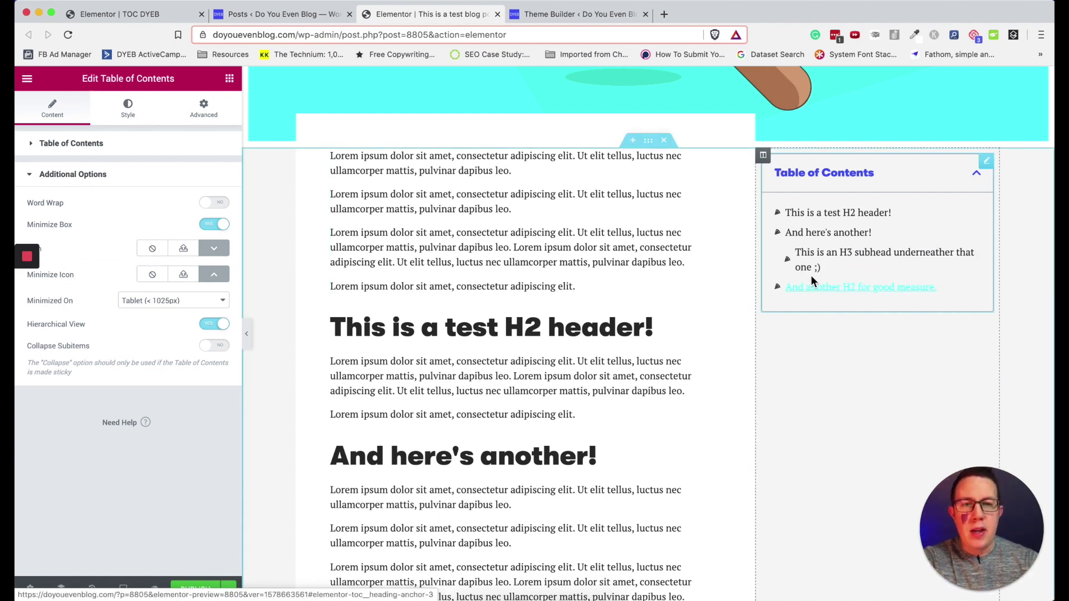
{"action": "left_click", "coordinate": [220, 205]}
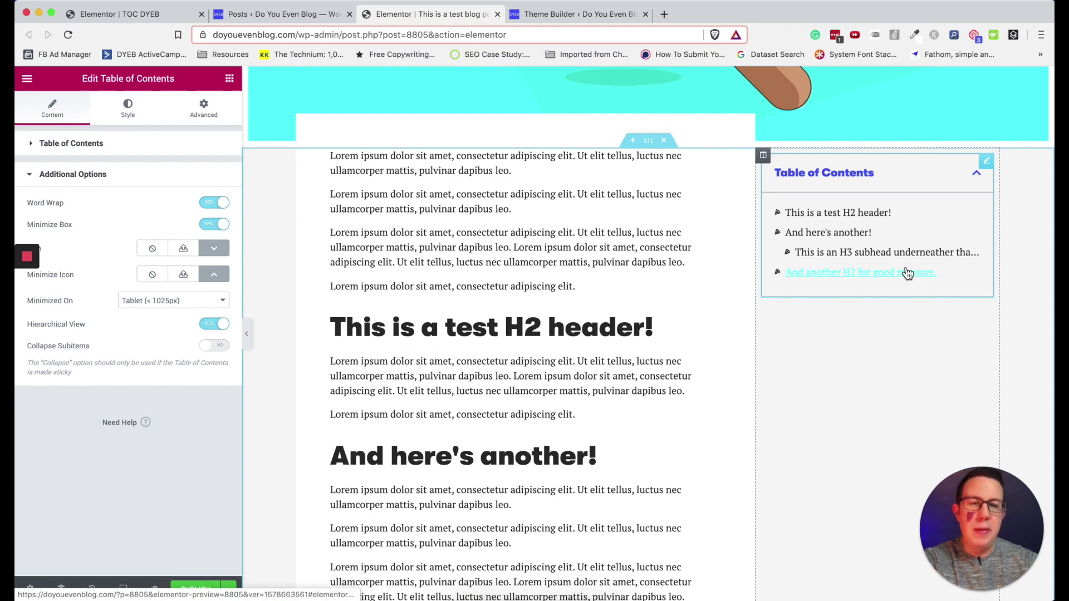
{"action": "left_click", "coordinate": [217, 205]}
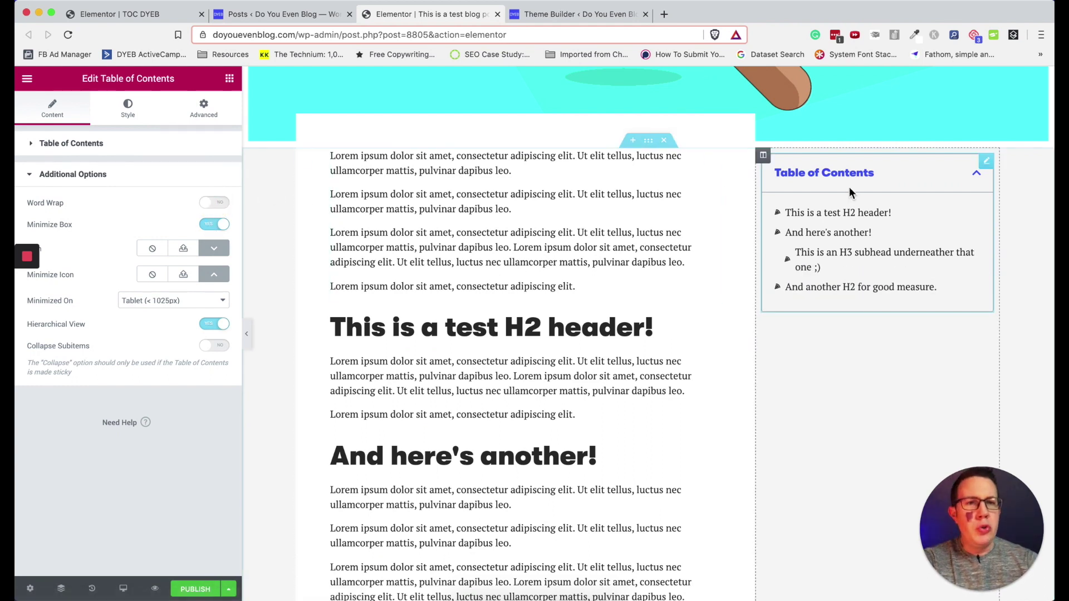
Step: Collapse and expand the sidebar table of contents, and set it to be minimized on Mobile (< 768px)
{"action": "left_click", "coordinate": [978, 177]}
{"action": "left_click", "coordinate": [979, 177]}
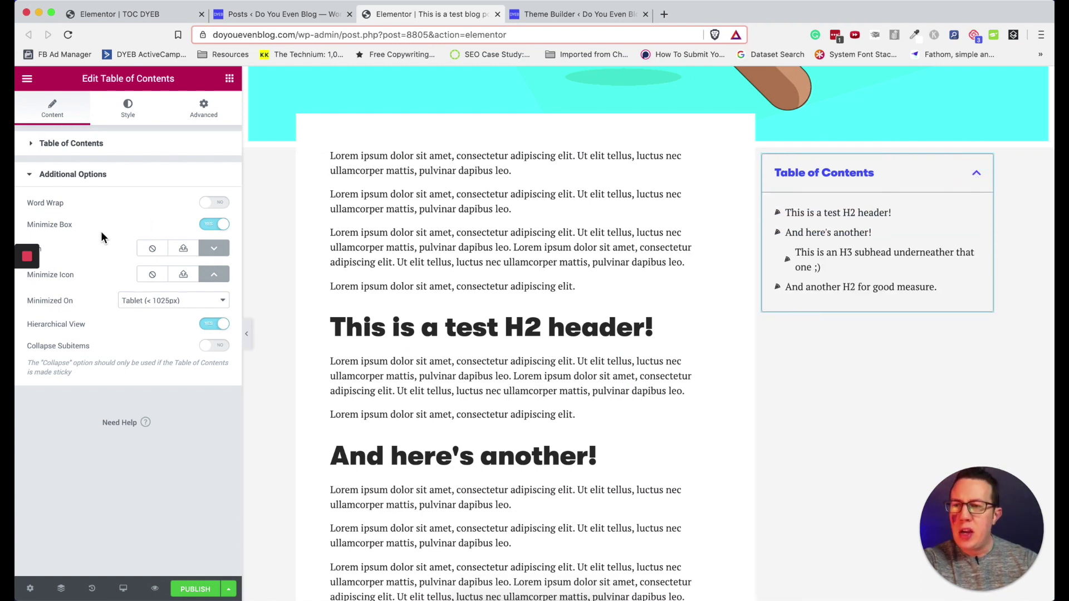
{"action": "left_click", "coordinate": [140, 304]}
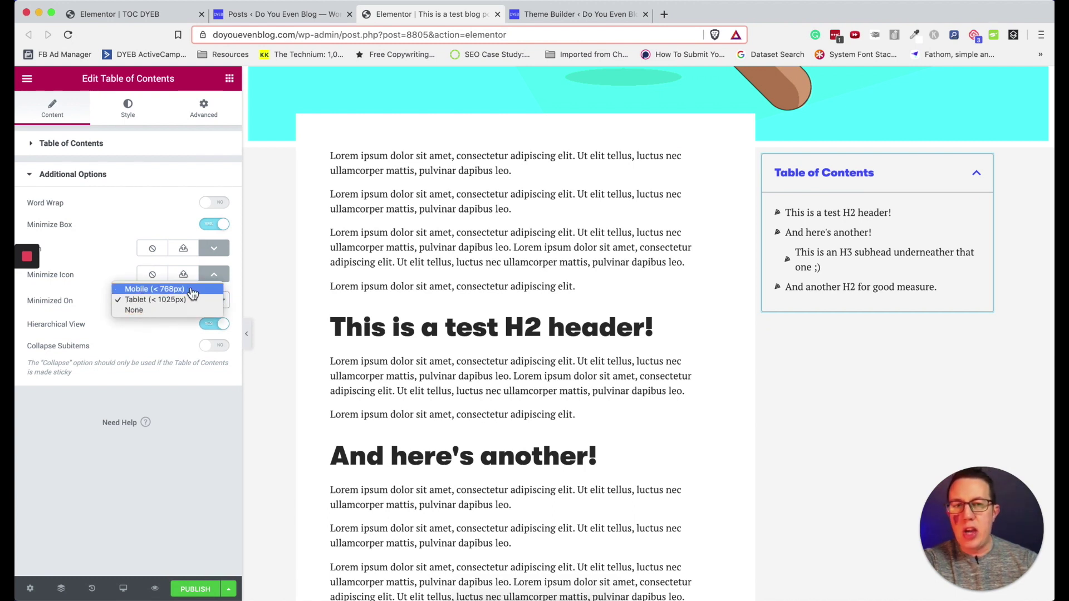
{"action": "left_click", "coordinate": [146, 290]}
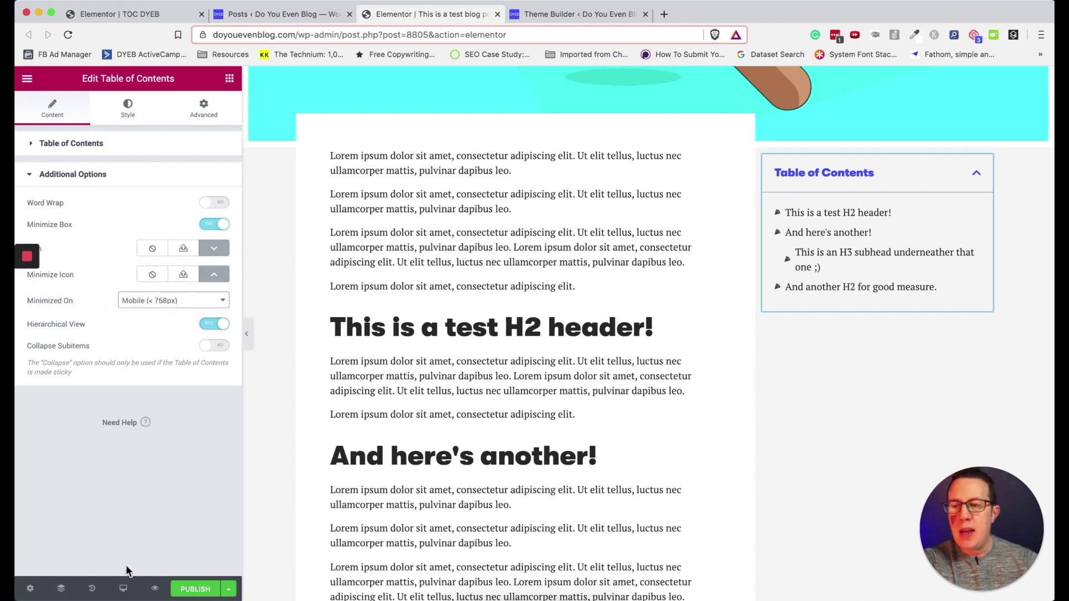
Step: Preview the post in the mobile view, test collapsing the table of contents there, and return to the desktop view
{"action": "left_click", "coordinate": [123, 589]}
{"action": "left_click", "coordinate": [103, 561]}
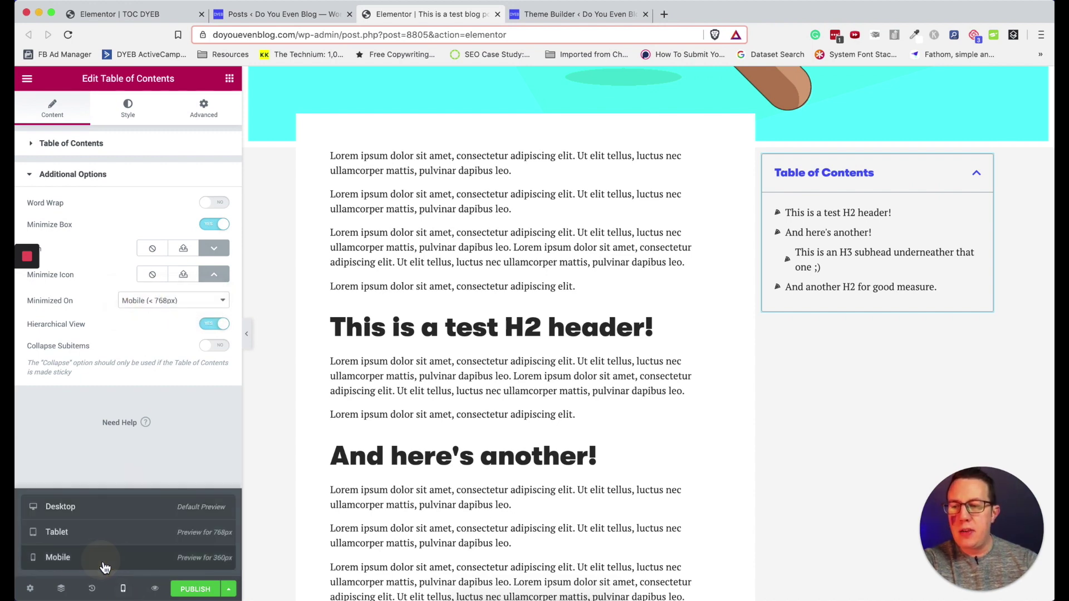
{"action": "scroll", "coordinate": [628, 280], "scroll_direction": "down", "scroll_amount": 1}
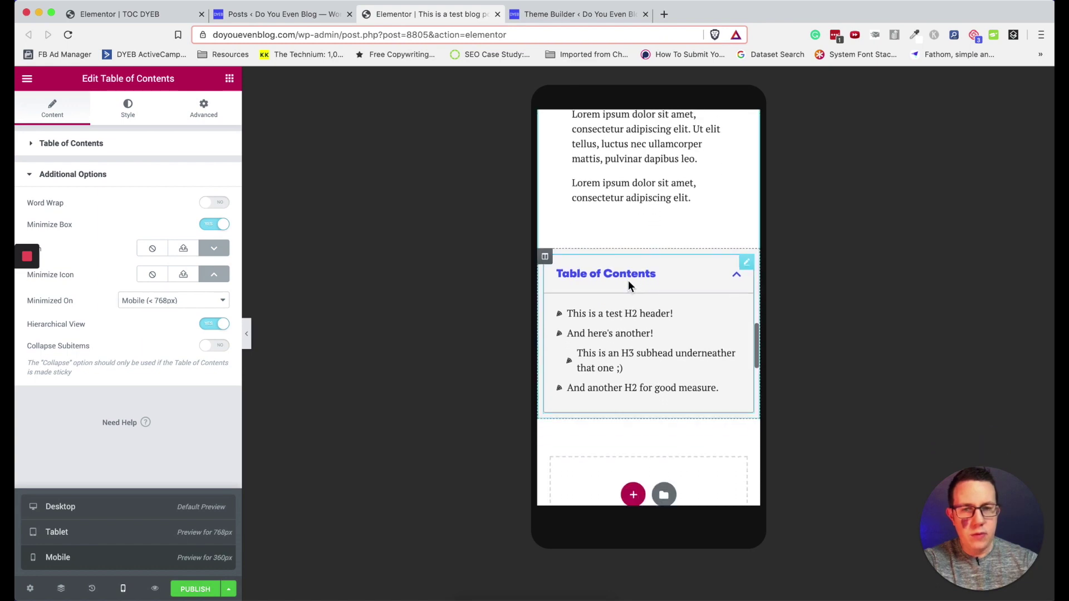
{"action": "left_click", "coordinate": [738, 279]}
{"action": "left_click", "coordinate": [737, 278]}
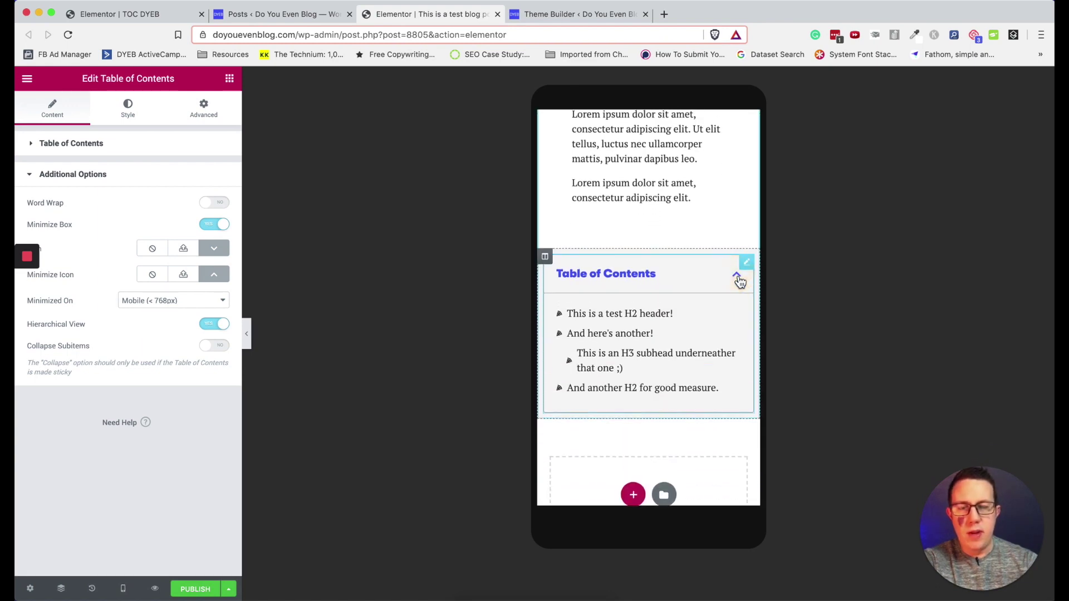
{"action": "left_click", "coordinate": [123, 588]}
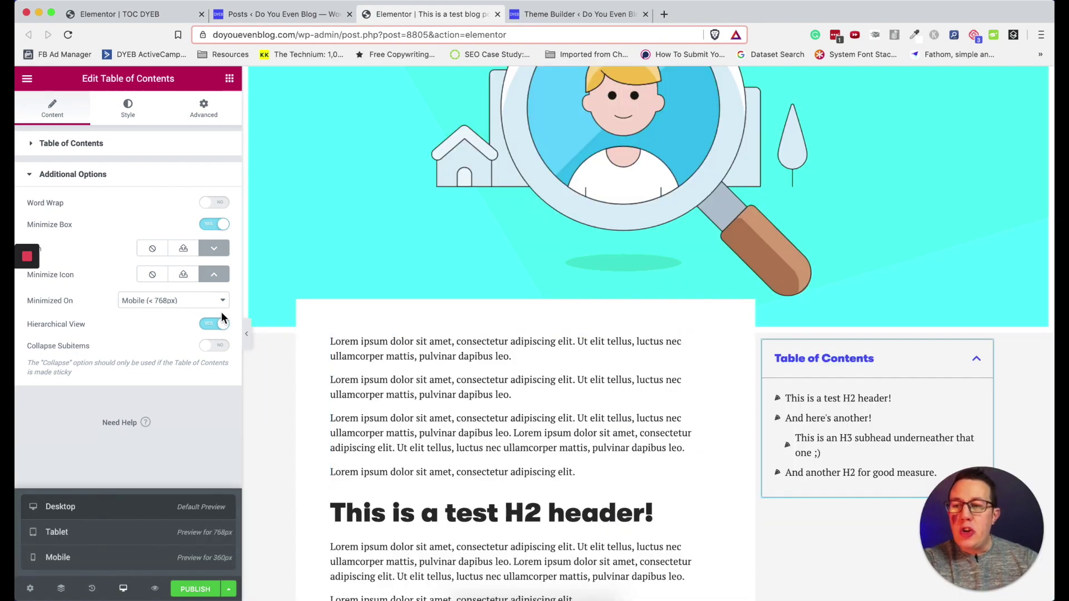
Step: Try disabling Hierarchical View for the sidebar table of contents and enable it again
{"action": "left_click", "coordinate": [215, 325]}
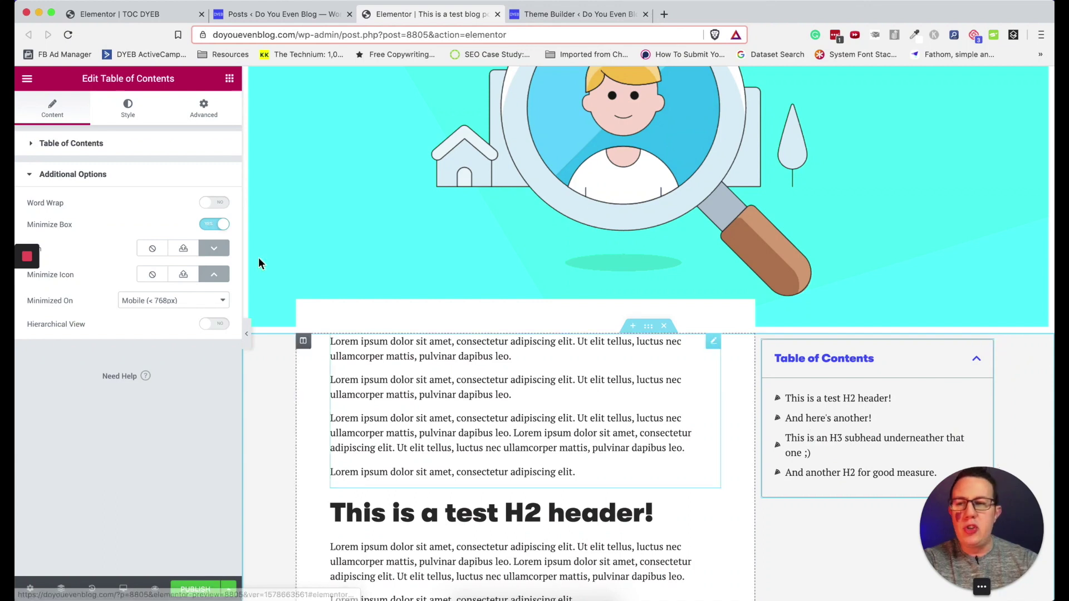
{"action": "left_click", "coordinate": [215, 324]}
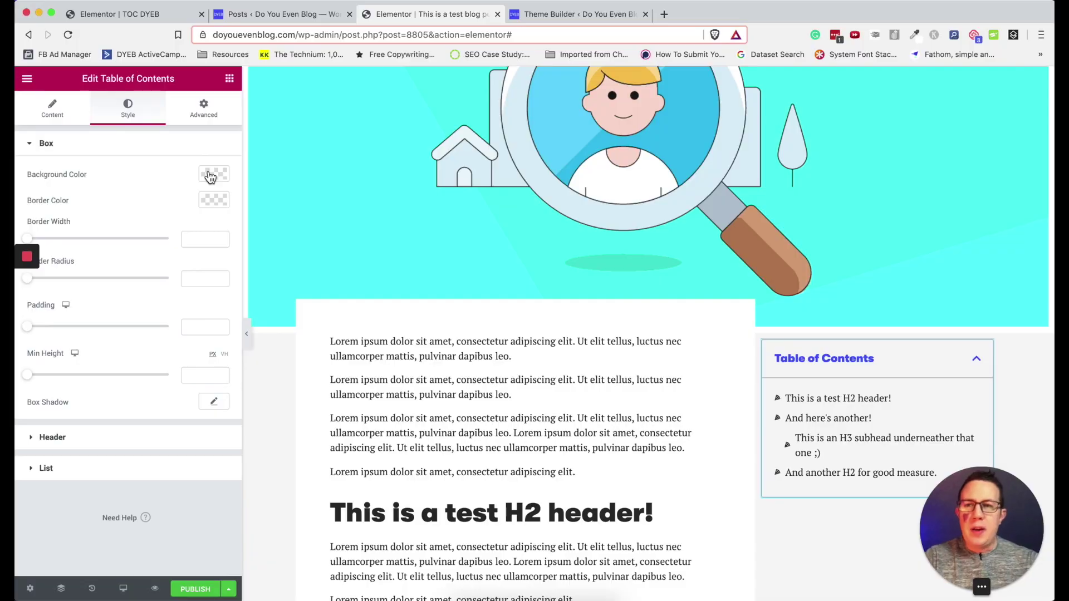
Step: Set the background color of the table of contents box to white (#FFFFFF)
{"action": "left_click", "coordinate": [211, 174]}
{"action": "left_click_drag", "start_coordinate": [148, 254], "coordinate": [55, 209]}
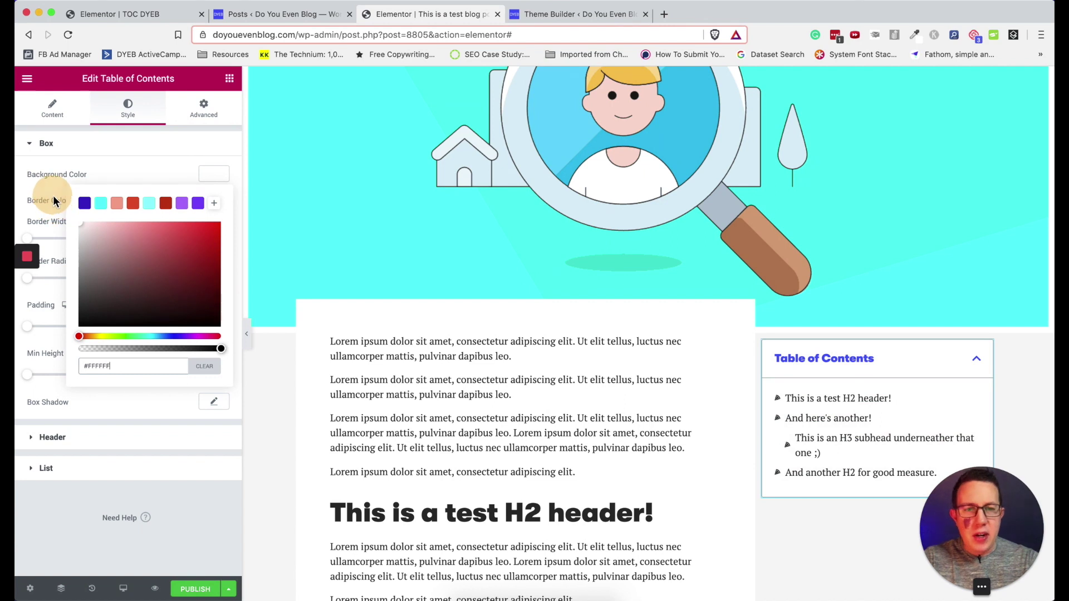
{"action": "left_click", "coordinate": [213, 174]}
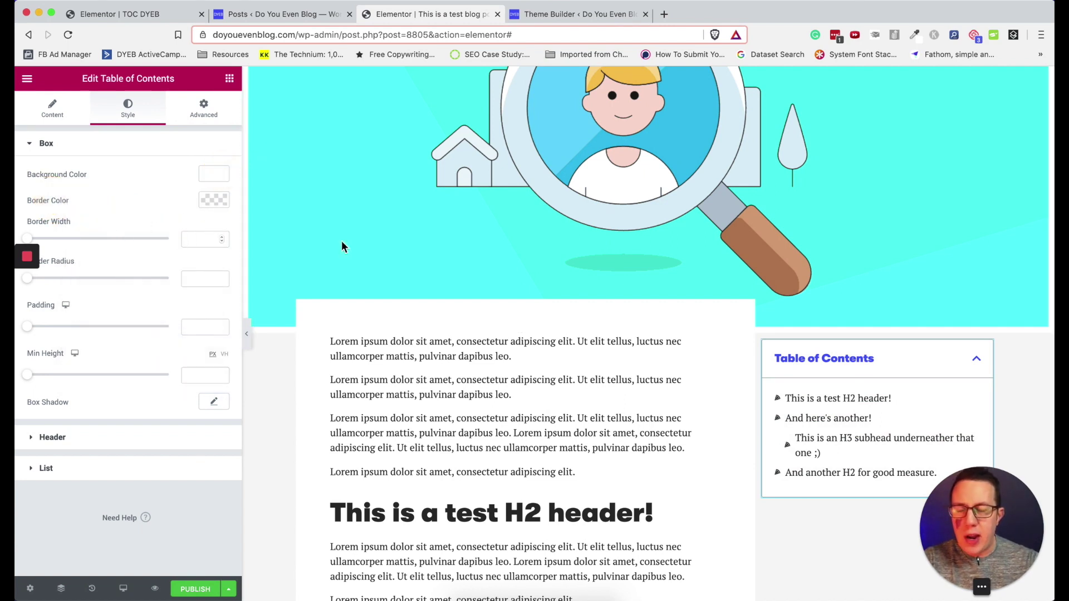
{"action": "left_click", "coordinate": [649, 410]}
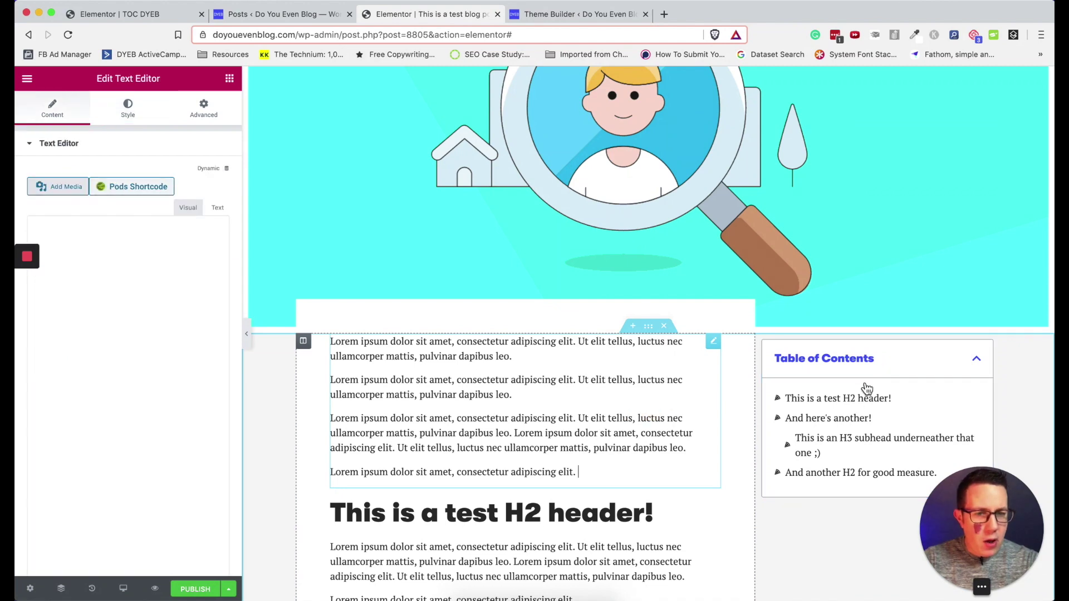
Step: Set the border width of the table of contents box to 0
{"action": "left_click", "coordinate": [844, 425]}
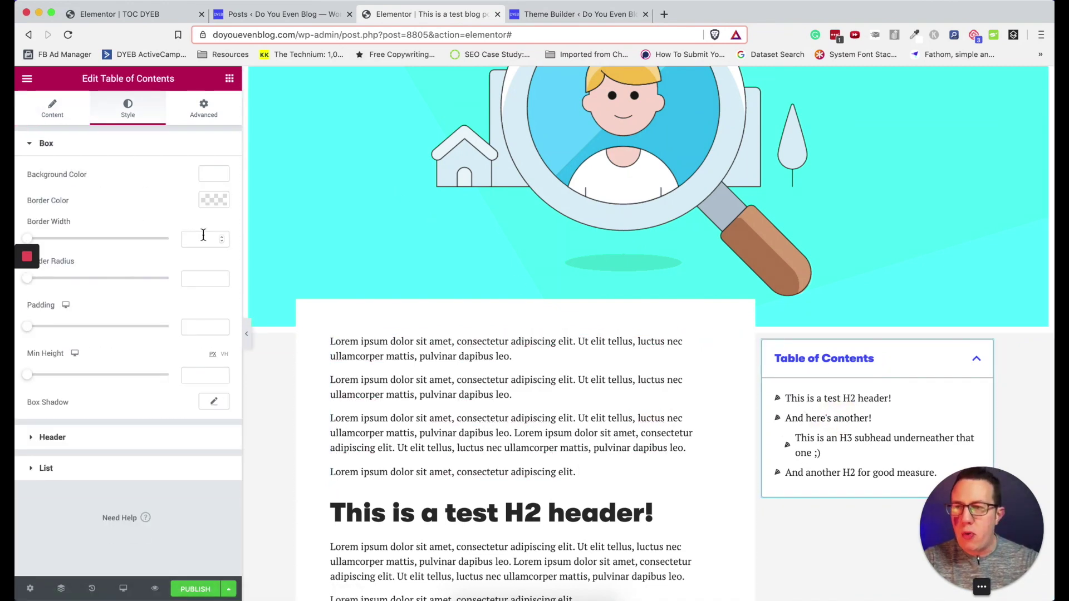
{"action": "type", "text": "0"}
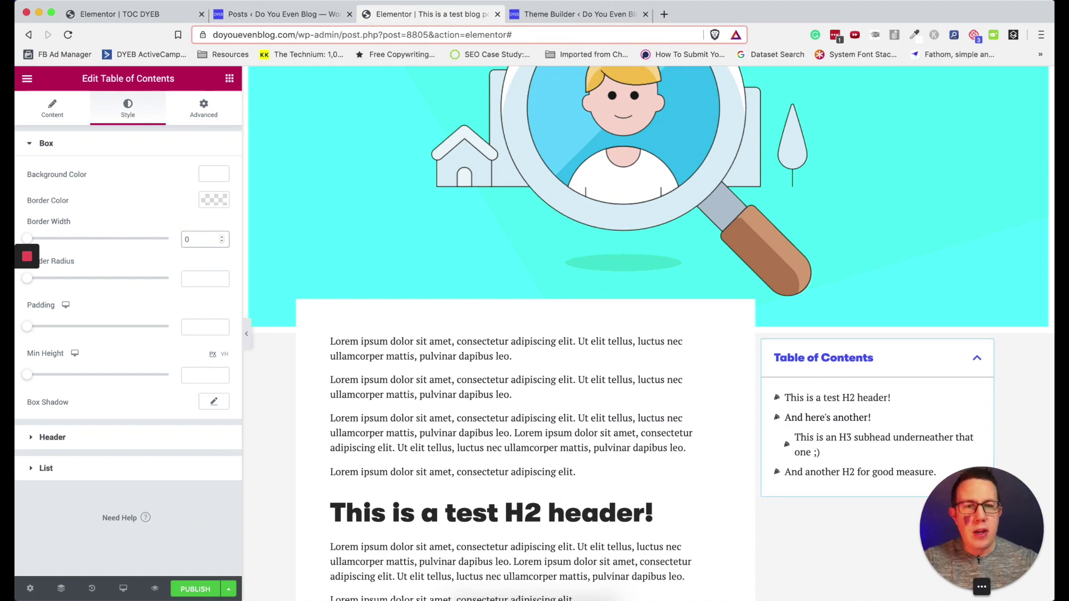
{"action": "left_click", "coordinate": [556, 515]}
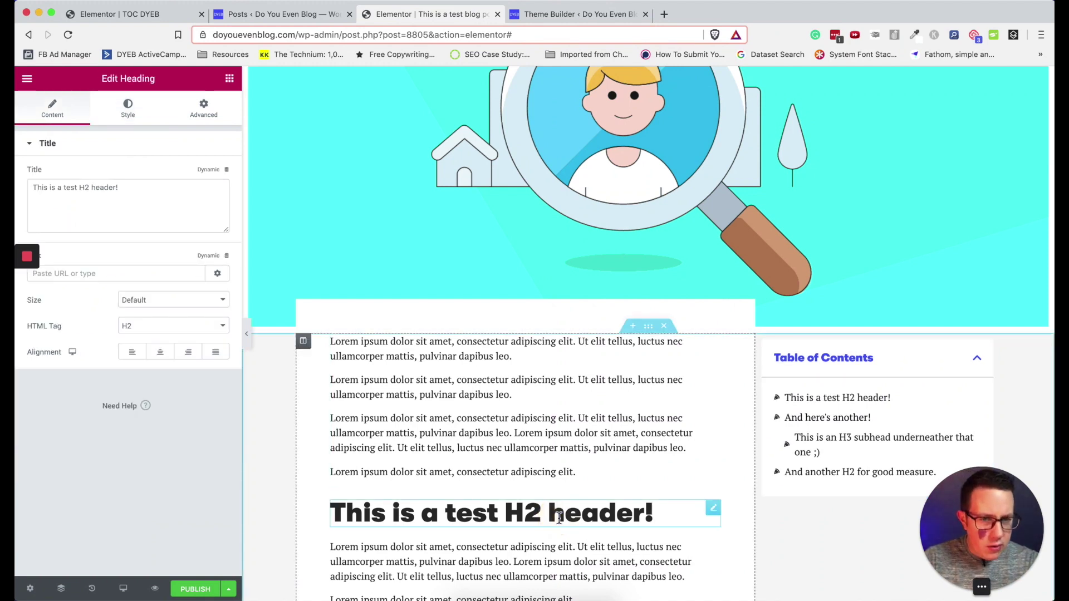
Step: Add a box shadow to the table of contents box in the faint black color rgba(0, 0, 0, 0.14)
{"action": "left_click", "coordinate": [847, 399]}
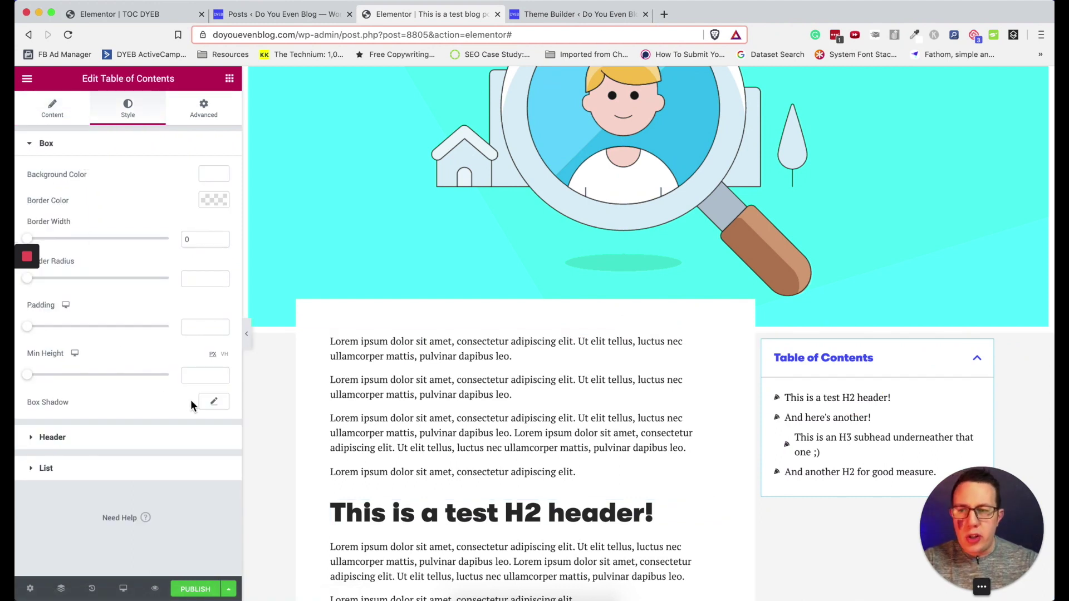
{"action": "left_click", "coordinate": [214, 403]}
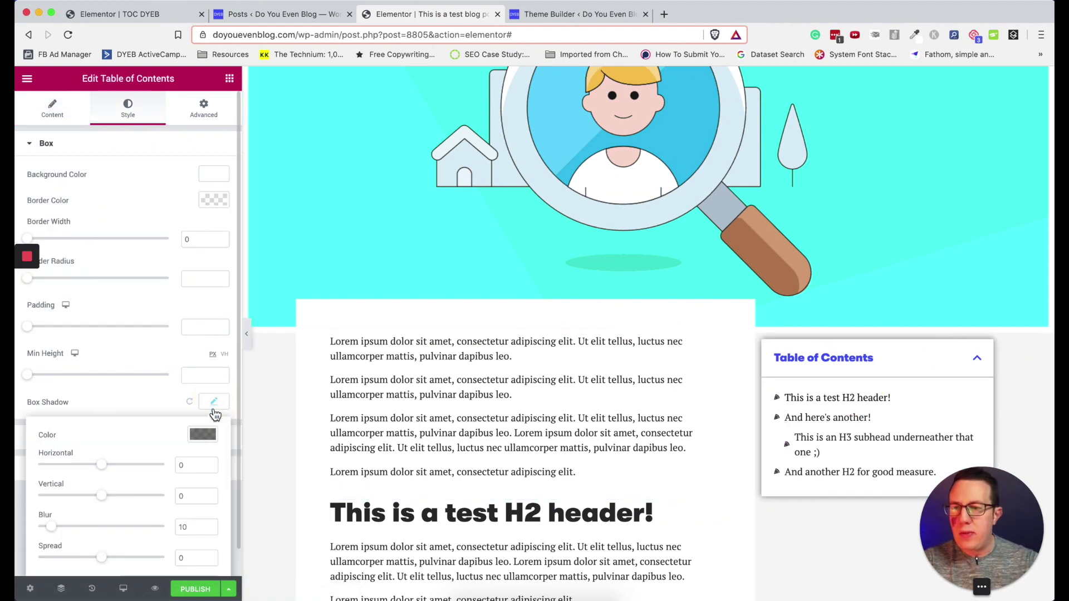
{"action": "left_click", "coordinate": [202, 435]}
{"action": "left_click_drag", "start_coordinate": [139, 388], "coordinate": [88, 386]}
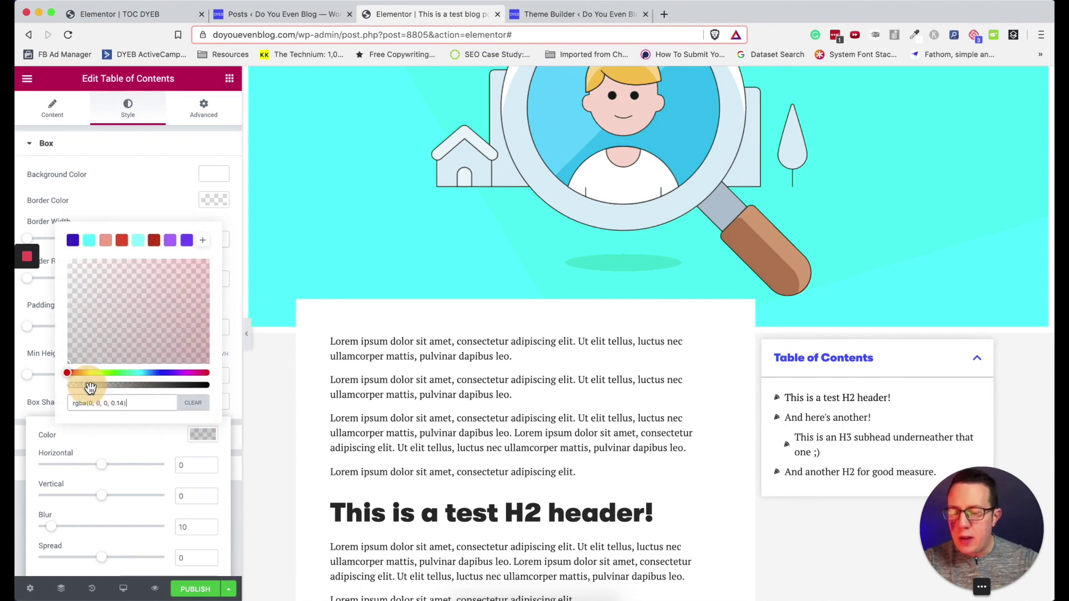
{"action": "left_click", "coordinate": [438, 381]}
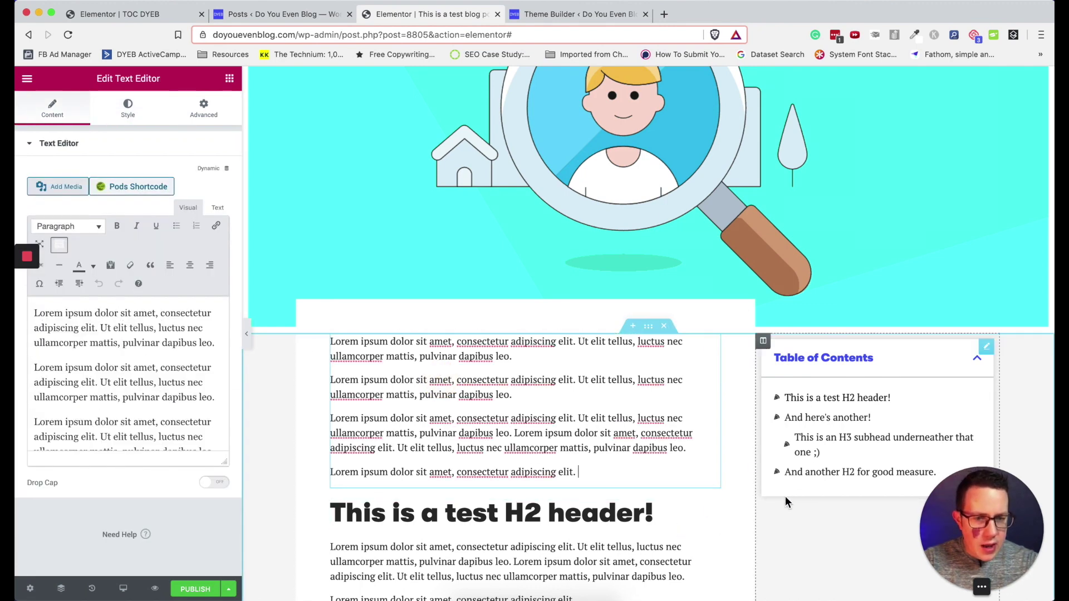
{"action": "scroll", "coordinate": [706, 452], "scroll_direction": "down", "scroll_amount": 5}
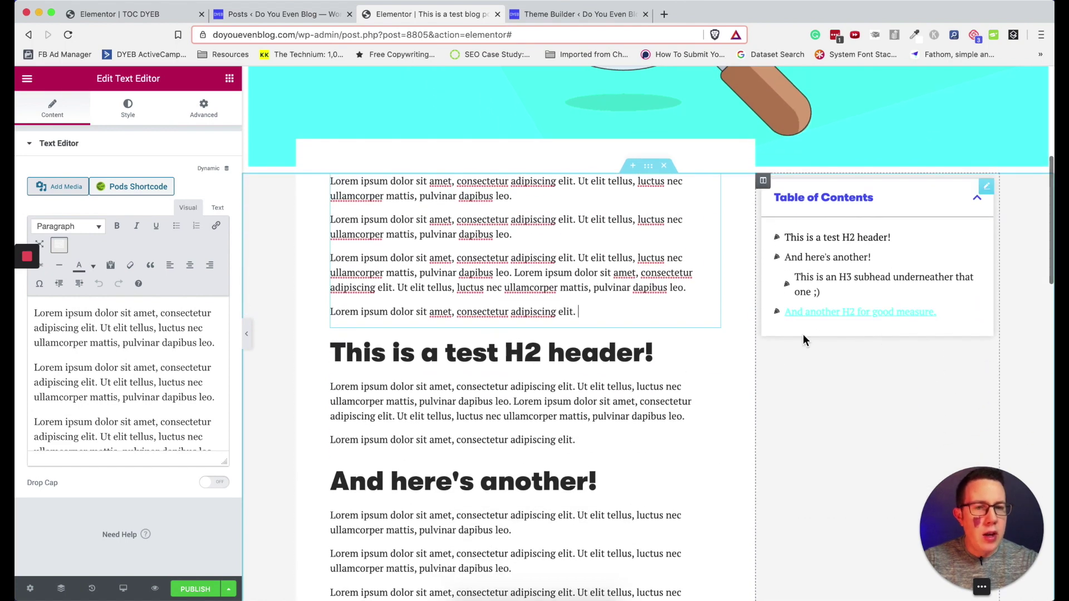
Step: Try a minimum height of about 446 px on the table of contents box and clear the value
{"action": "left_click", "coordinate": [961, 276]}
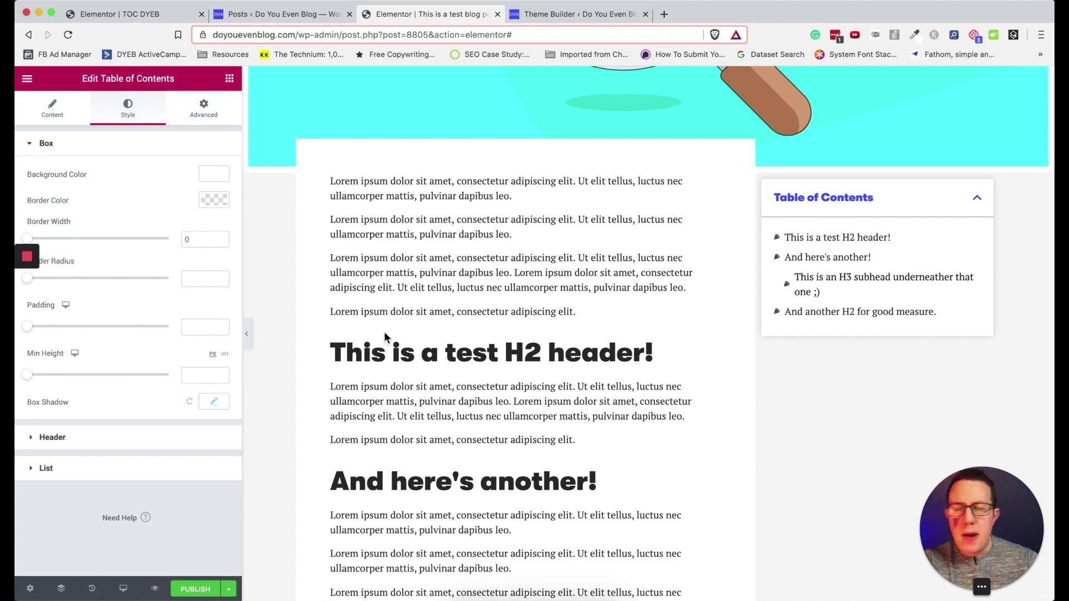
{"action": "left_click_drag", "start_coordinate": [33, 376], "coordinate": [95, 377]}
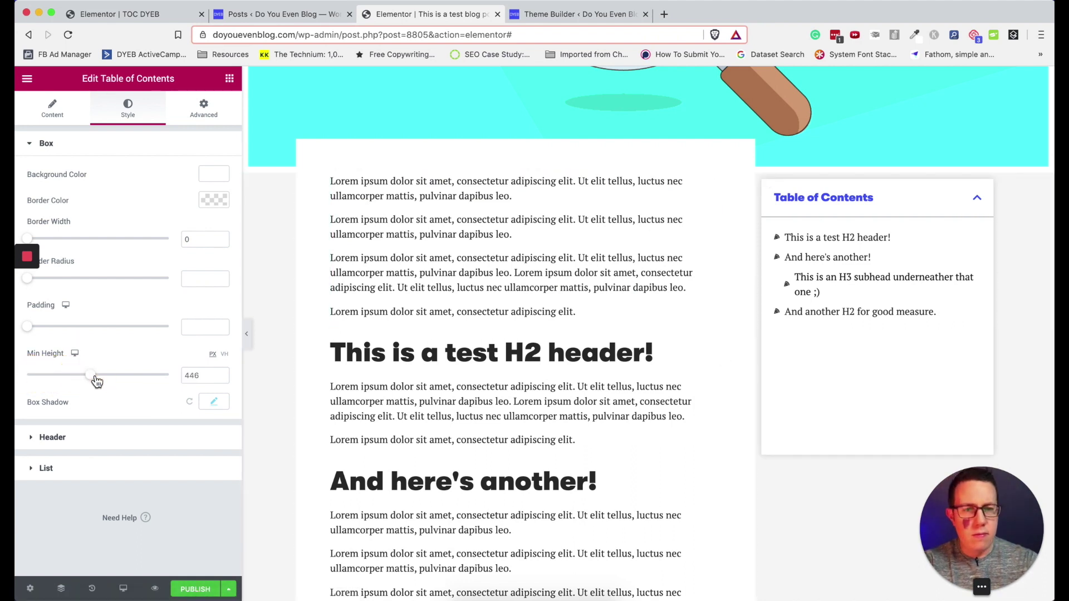
{"action": "double_click", "coordinate": [204, 375]}
{"action": "key", "text": "BackSpace"}
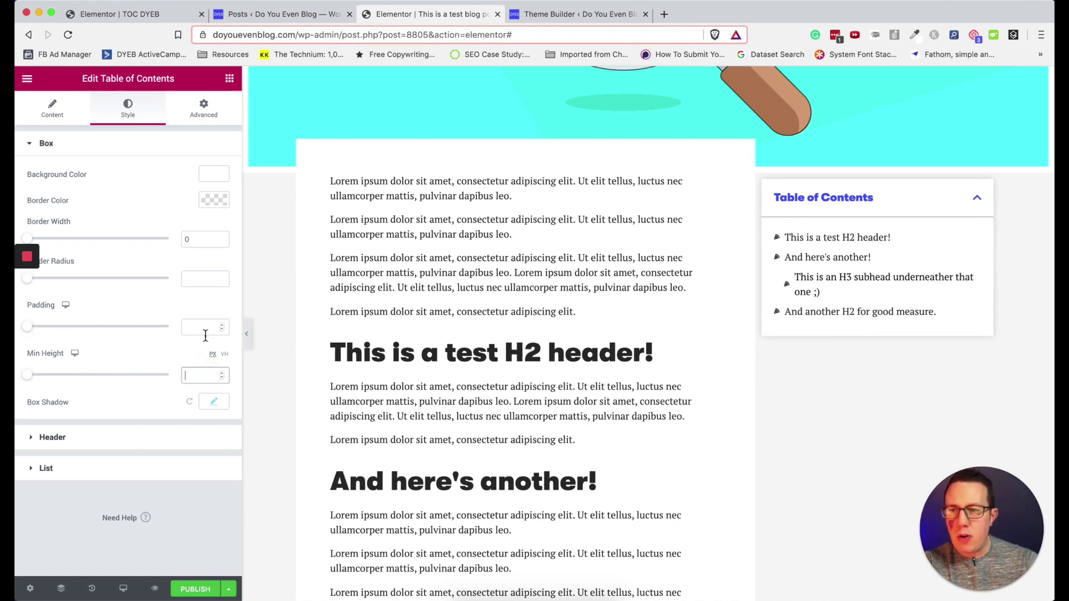
Step: Set the padding of the table of contents box to 25 and its border radius to 10
{"action": "left_click", "coordinate": [222, 328]}
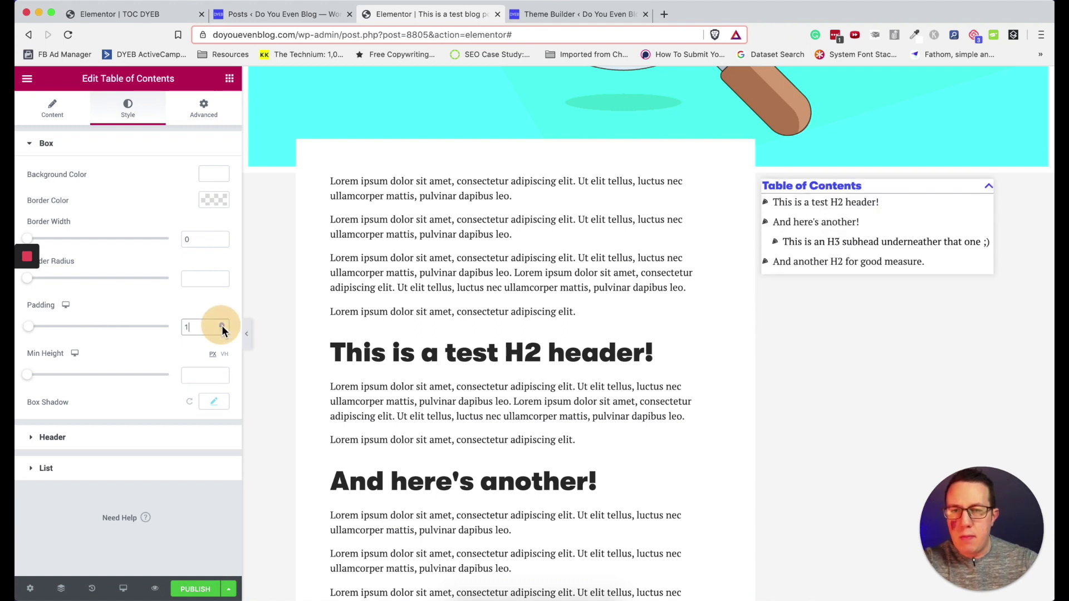
{"action": "left_click", "coordinate": [222, 328]}
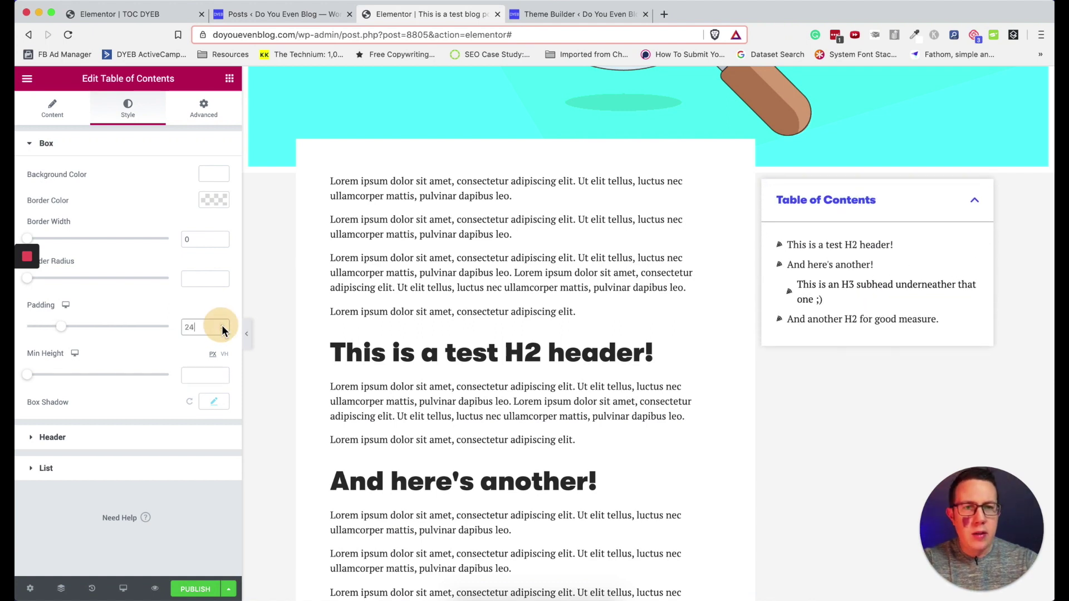
{"action": "left_click", "coordinate": [221, 327]}
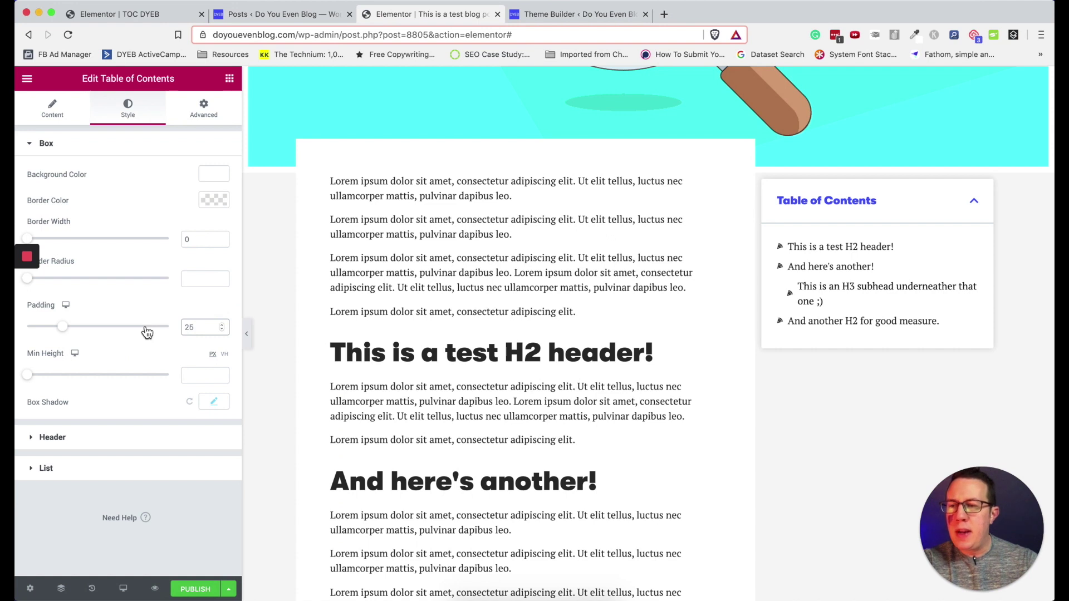
{"action": "left_click", "coordinate": [223, 277]}
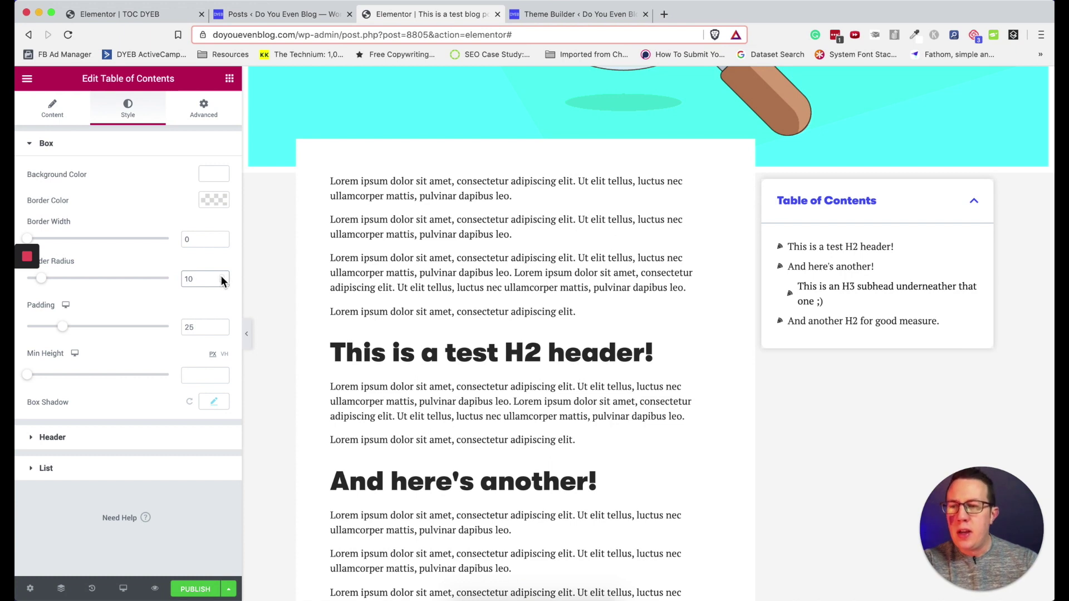
Step: Give the table of contents header the saved purple background color #7C4DFF
{"action": "left_click", "coordinate": [78, 439]}
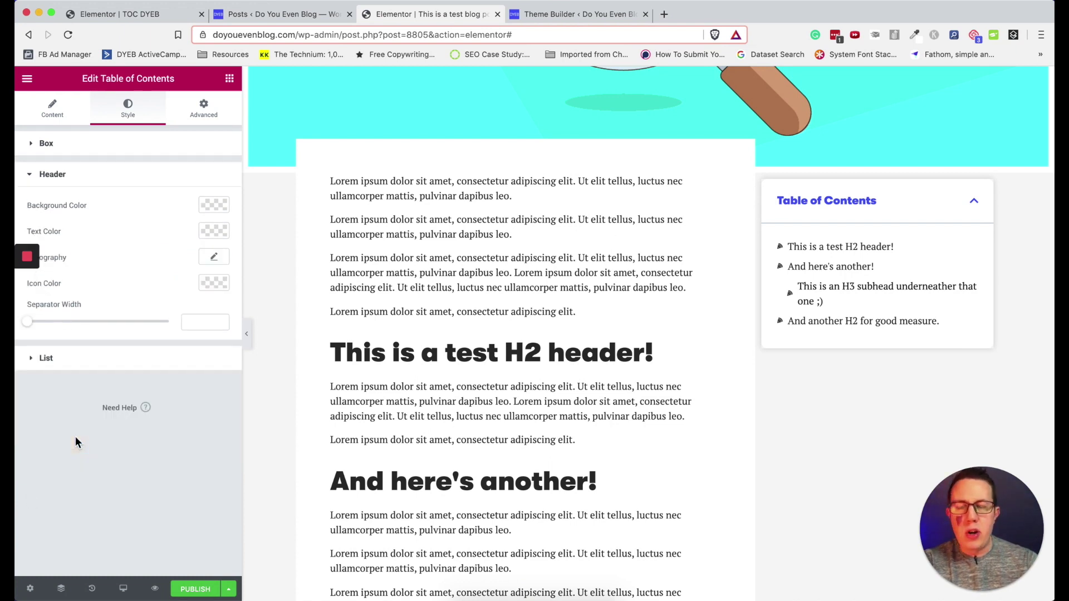
{"action": "left_click", "coordinate": [218, 207]}
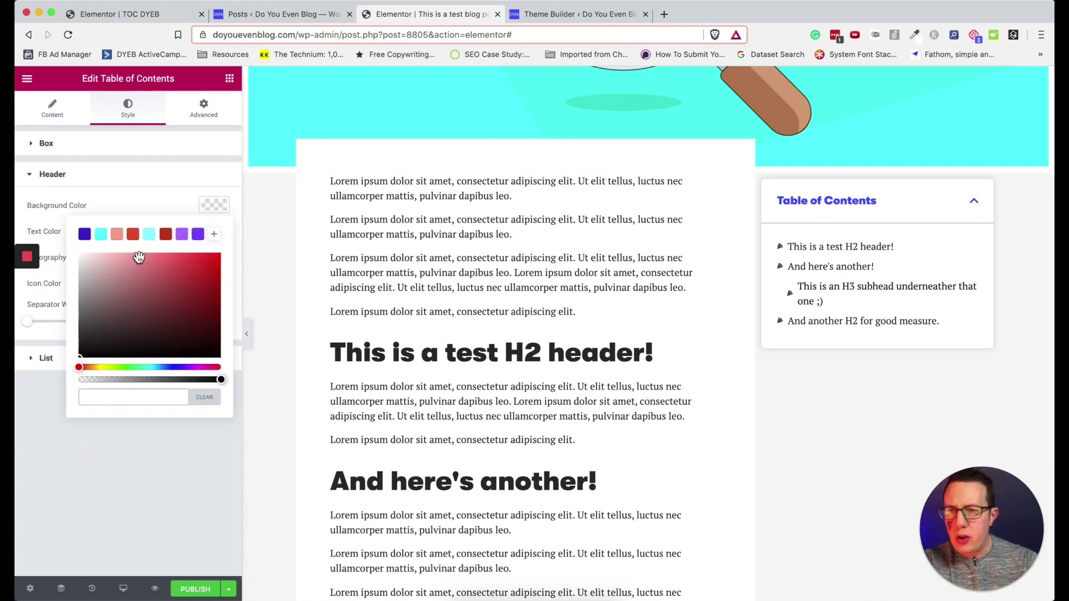
{"action": "left_click", "coordinate": [198, 235]}
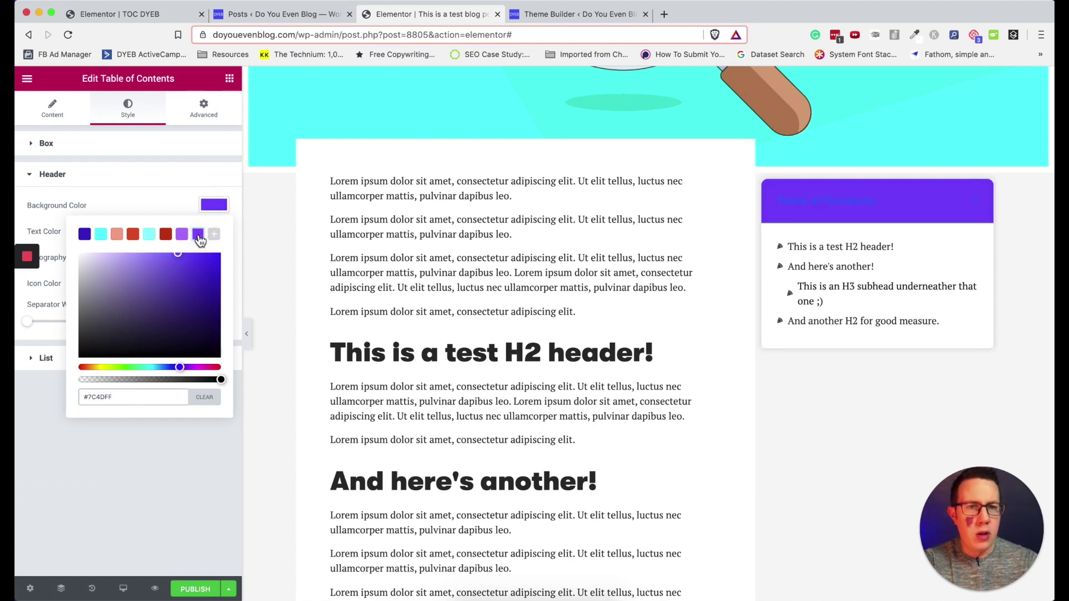
{"action": "left_click", "coordinate": [218, 206]}
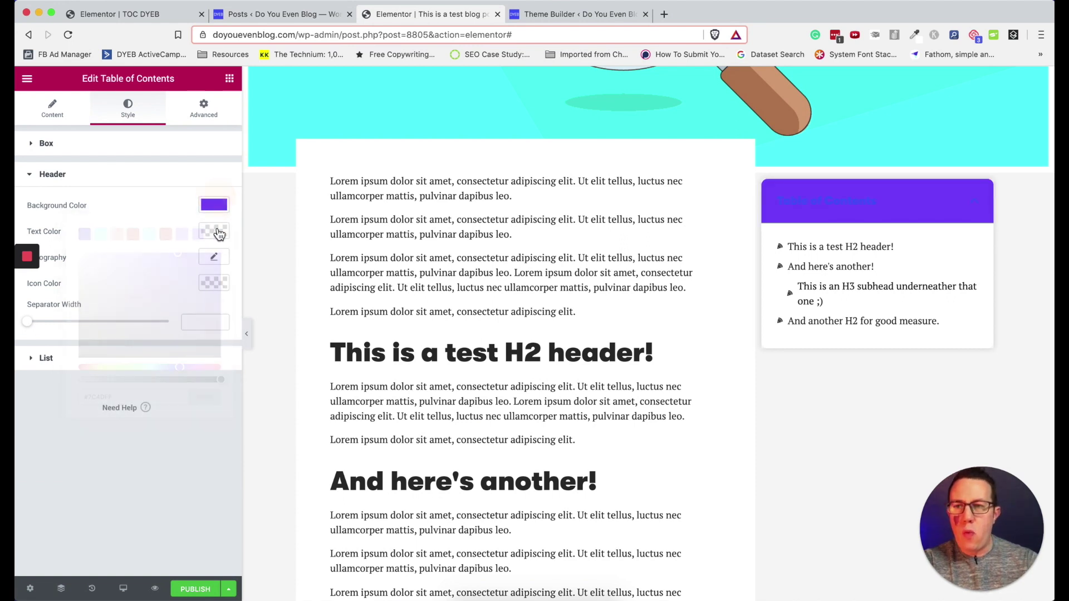
Step: Set the text color of the table of contents header to white
{"action": "left_click", "coordinate": [214, 231]}
{"action": "left_click", "coordinate": [129, 306]}
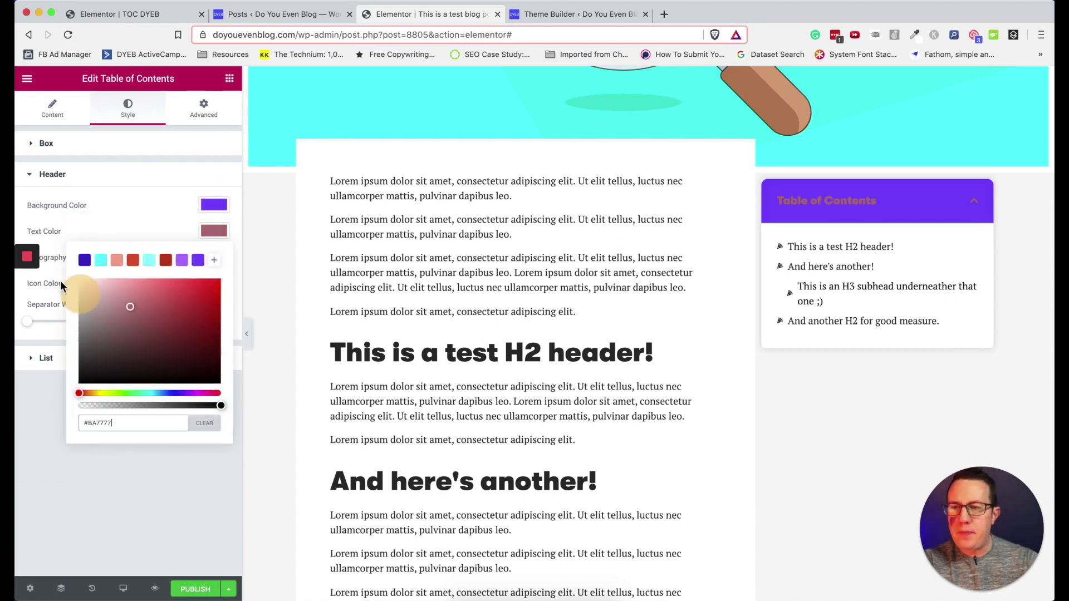
{"action": "left_click", "coordinate": [208, 235]}
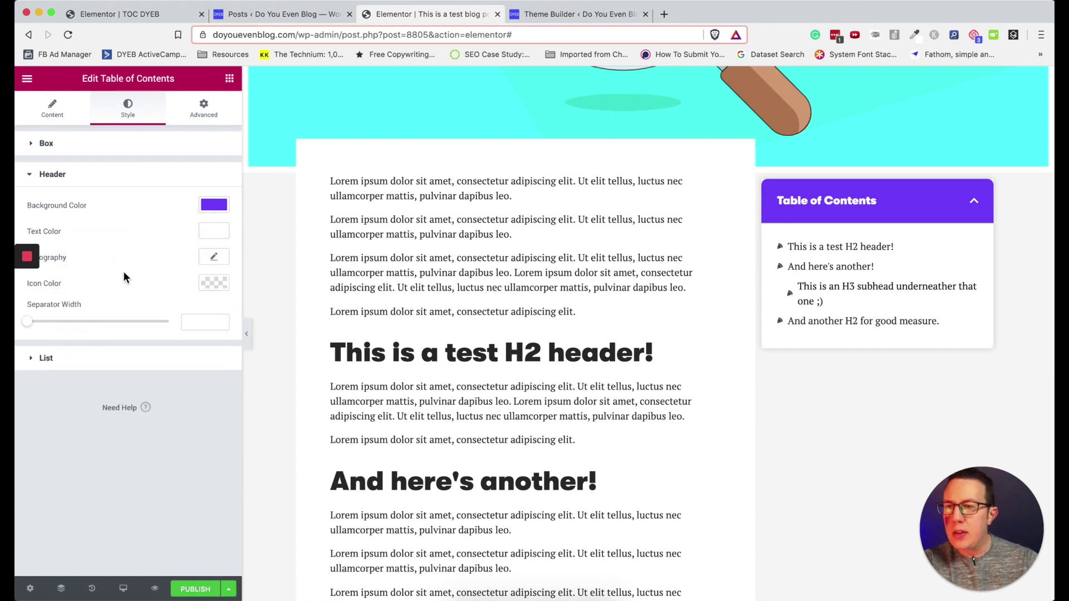
Step: Style the table of contents list with the saved purple marker color #7C4DFF, a marker size of 17 px and an indent of 1.2 em
{"action": "left_click", "coordinate": [84, 358]}
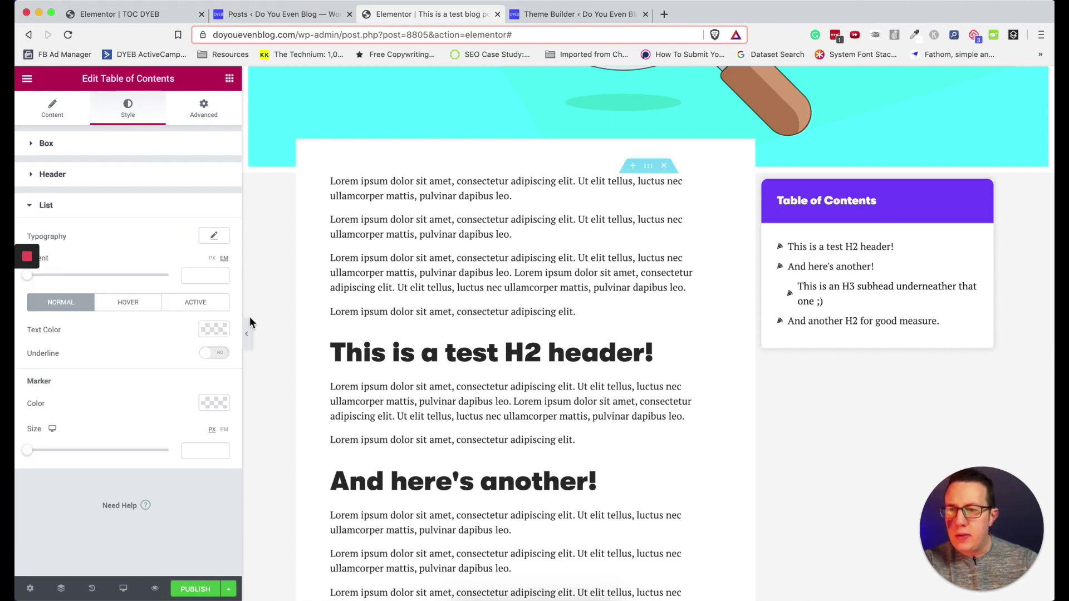
{"action": "left_click", "coordinate": [217, 410]}
{"action": "left_click", "coordinate": [198, 210]}
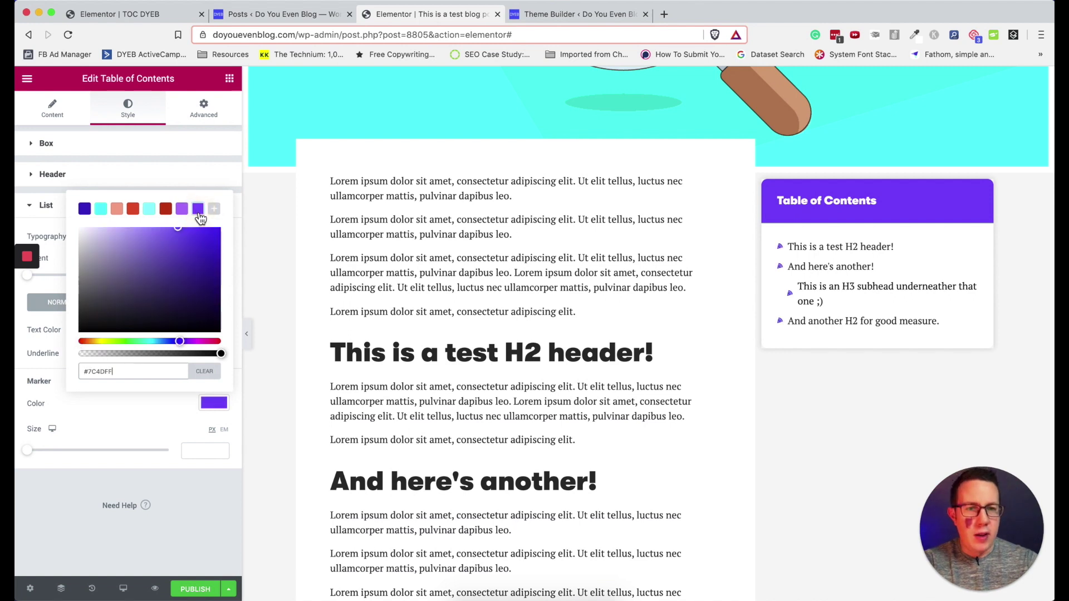
{"action": "left_click", "coordinate": [222, 448]}
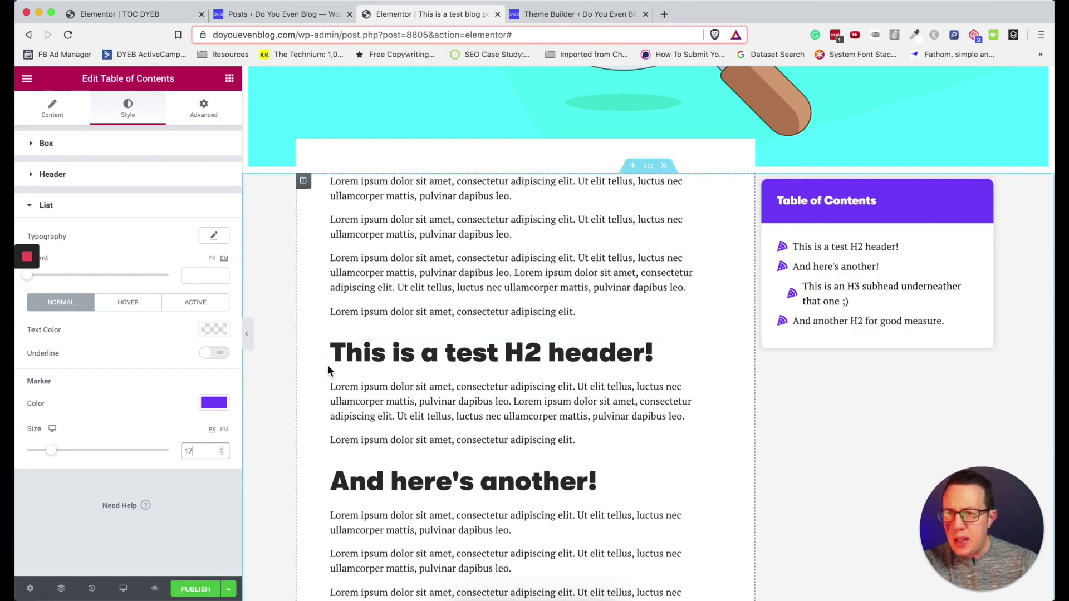
{"action": "left_click", "coordinate": [222, 273]}
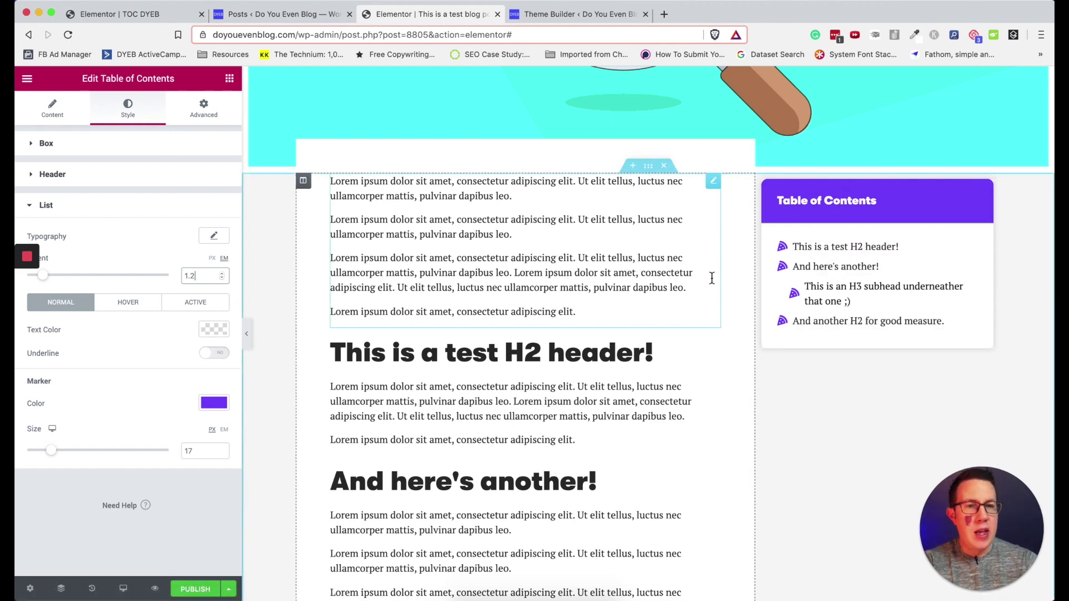
Step: Make the table of contents widget sticky to the top through its motion effects
{"action": "scroll", "coordinate": [683, 298], "scroll_direction": "down", "scroll_amount": 5}
{"action": "scroll", "coordinate": [683, 299], "scroll_direction": "up", "scroll_amount": 3}
{"action": "scroll", "coordinate": [683, 298], "scroll_direction": "down", "scroll_amount": 6}
{"action": "scroll", "coordinate": [683, 298], "scroll_direction": "up", "scroll_amount": 12}
{"action": "scroll", "coordinate": [920, 378], "scroll_direction": "down", "scroll_amount": 5}
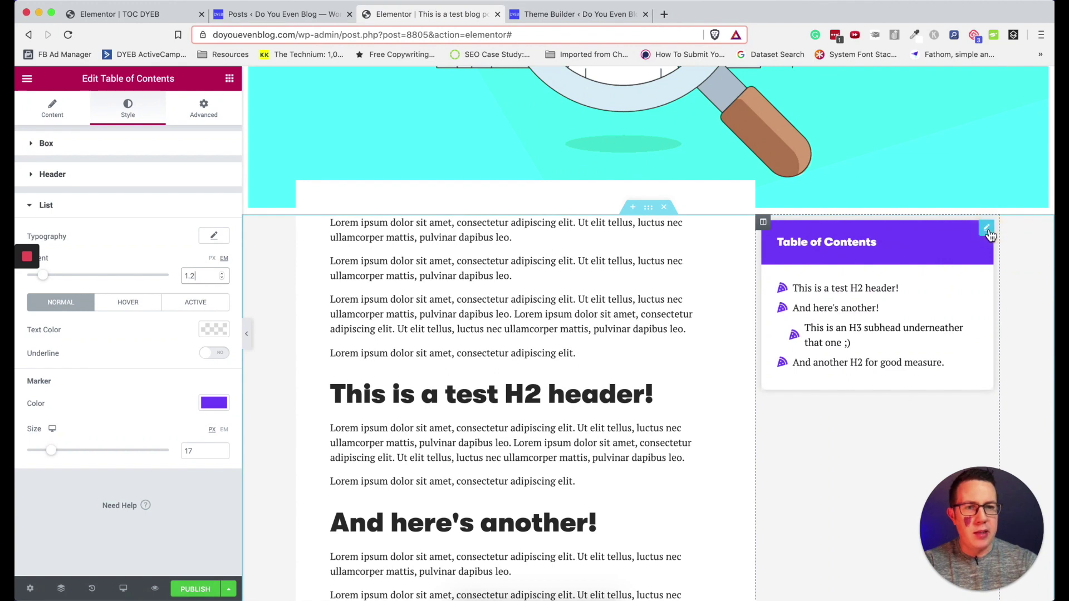
{"action": "left_click", "coordinate": [207, 111]}
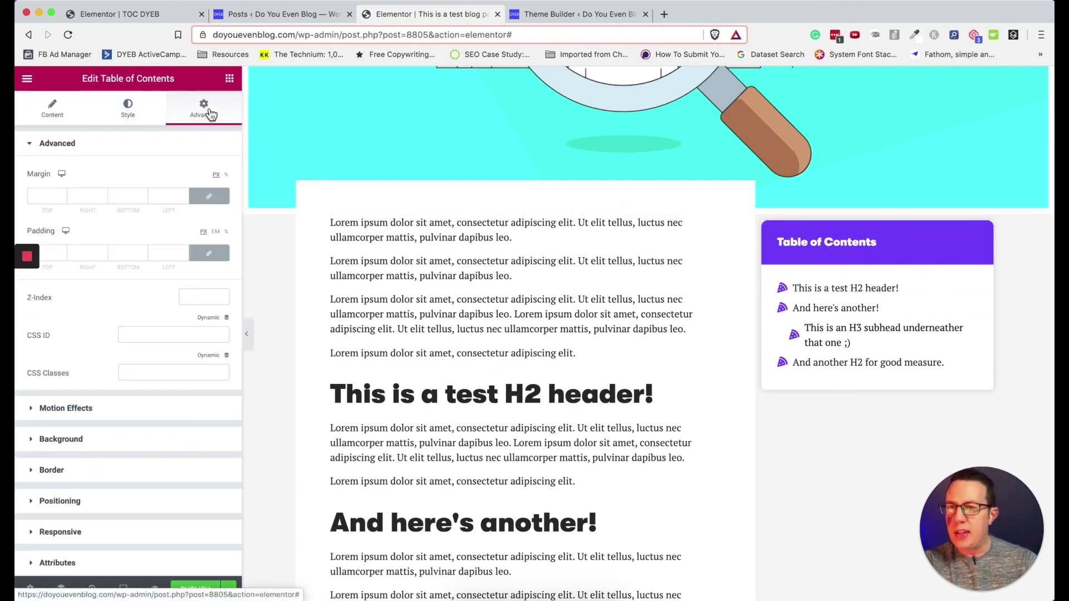
{"action": "left_click", "coordinate": [108, 409]}
{"action": "left_click", "coordinate": [171, 267]}
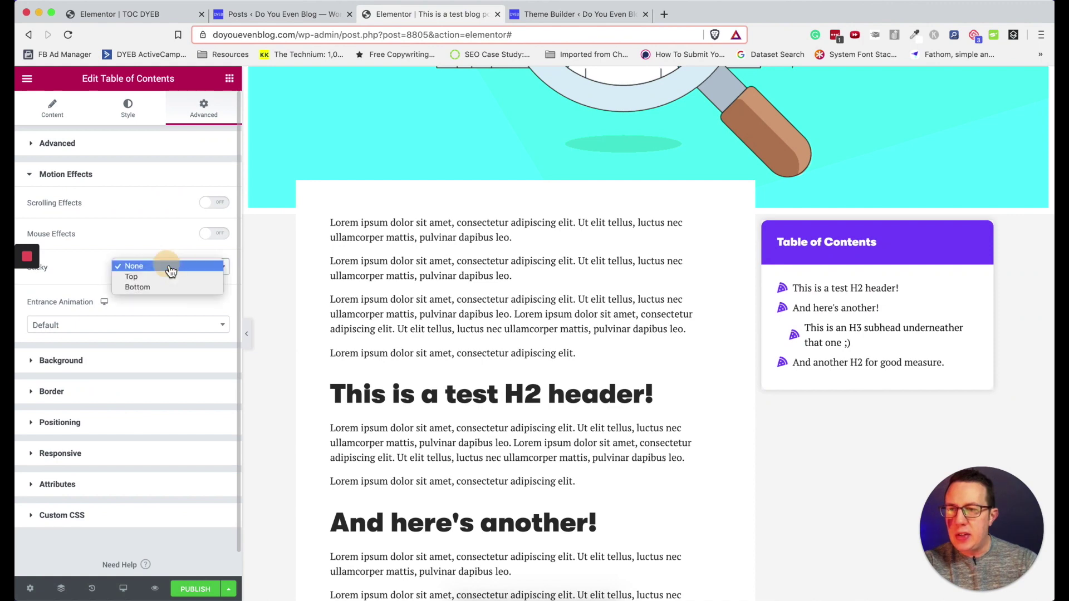
{"action": "left_click", "coordinate": [145, 276]}
Step: Set the sticky offset of the table of contents to 88 and remove Mobile from its sticky devices
{"action": "scroll", "coordinate": [474, 266], "scroll_direction": "down", "scroll_amount": 15}
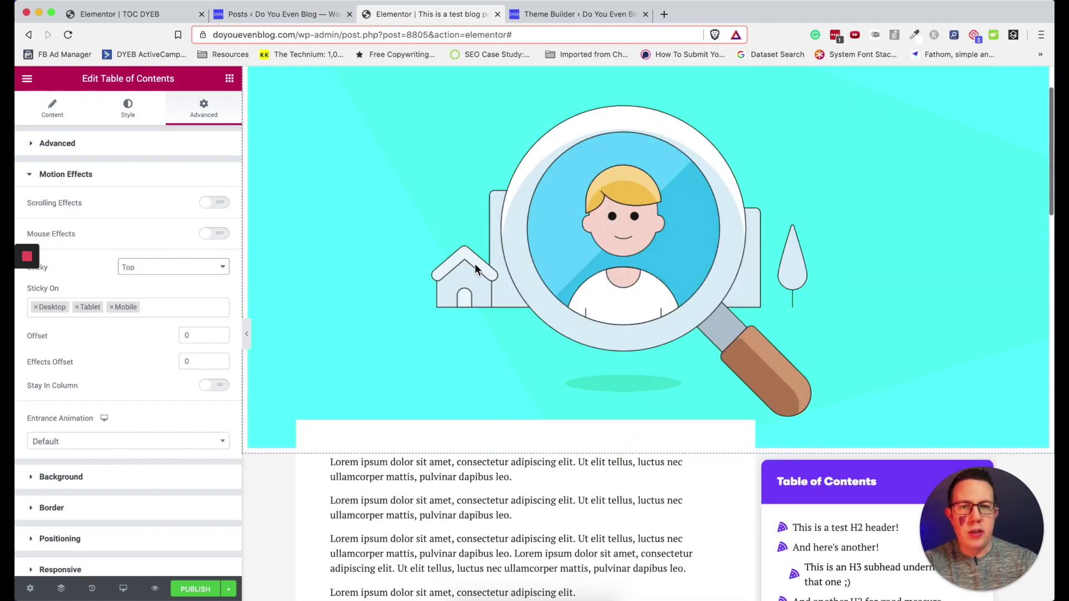
{"action": "scroll", "coordinate": [474, 270], "scroll_direction": "down", "scroll_amount": 5}
{"action": "scroll", "coordinate": [474, 269], "scroll_direction": "down", "scroll_amount": 10}
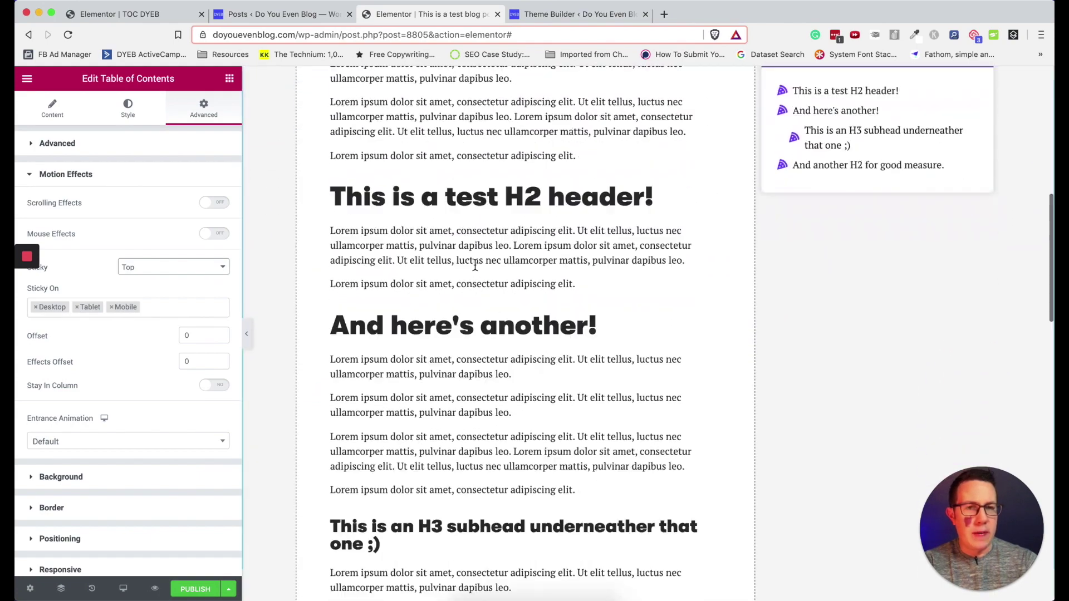
{"action": "scroll", "coordinate": [474, 265], "scroll_direction": "down", "scroll_amount": 5}
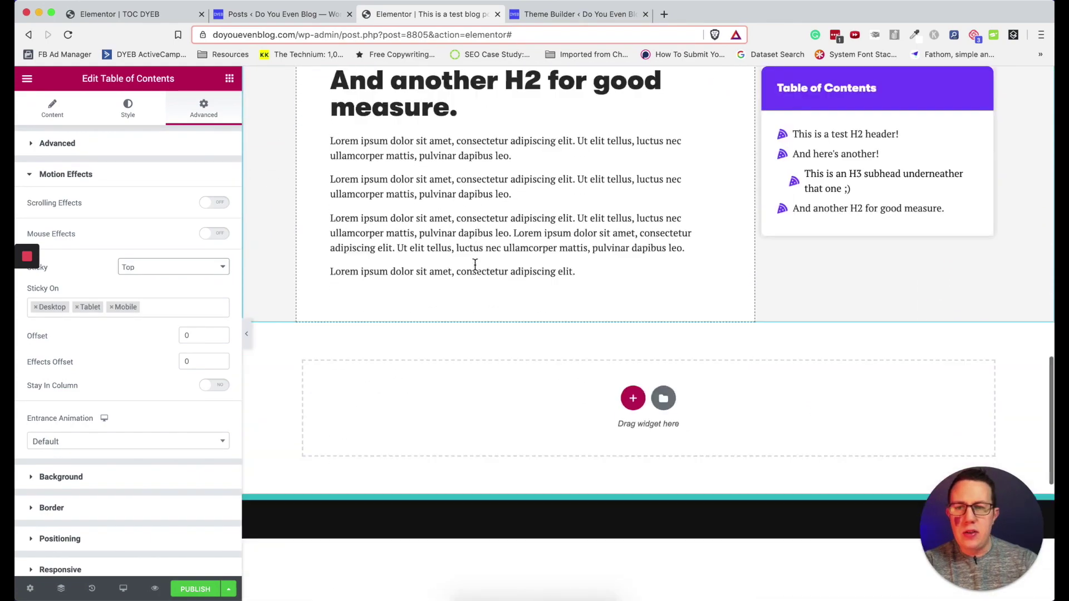
{"action": "scroll", "coordinate": [474, 265], "scroll_direction": "up", "scroll_amount": 3}
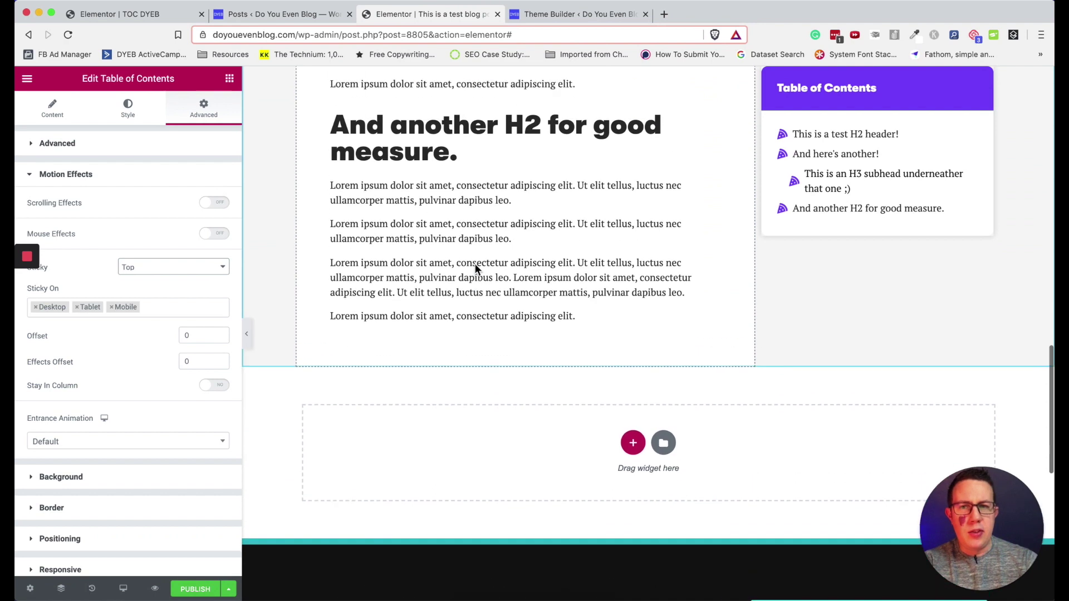
{"action": "scroll", "coordinate": [474, 263], "scroll_direction": "down", "scroll_amount": 1}
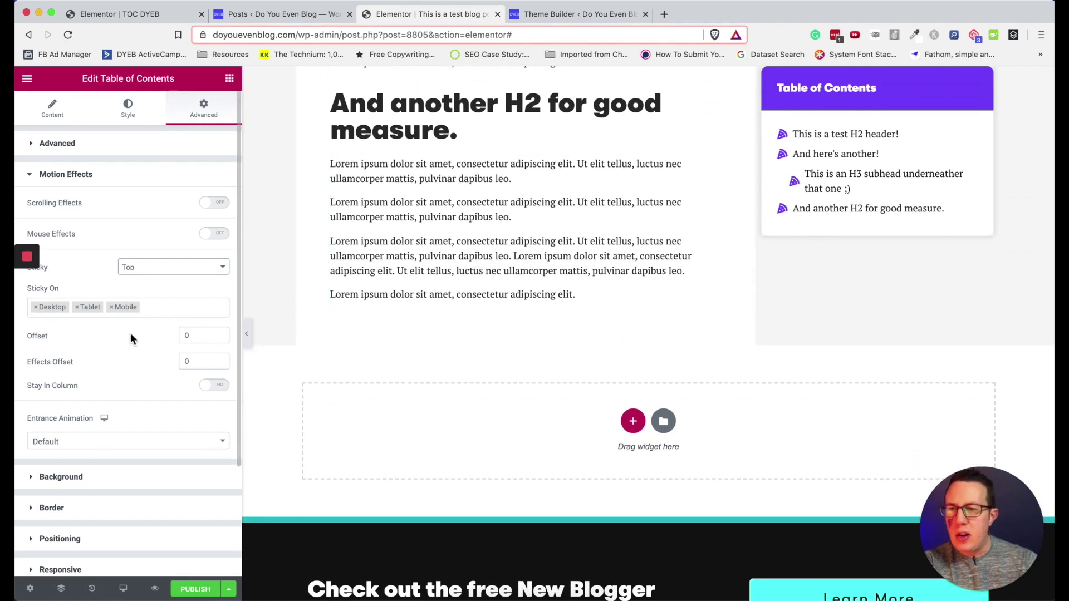
{"action": "left_click_drag", "start_coordinate": [220, 333], "coordinate": [220, 334]}
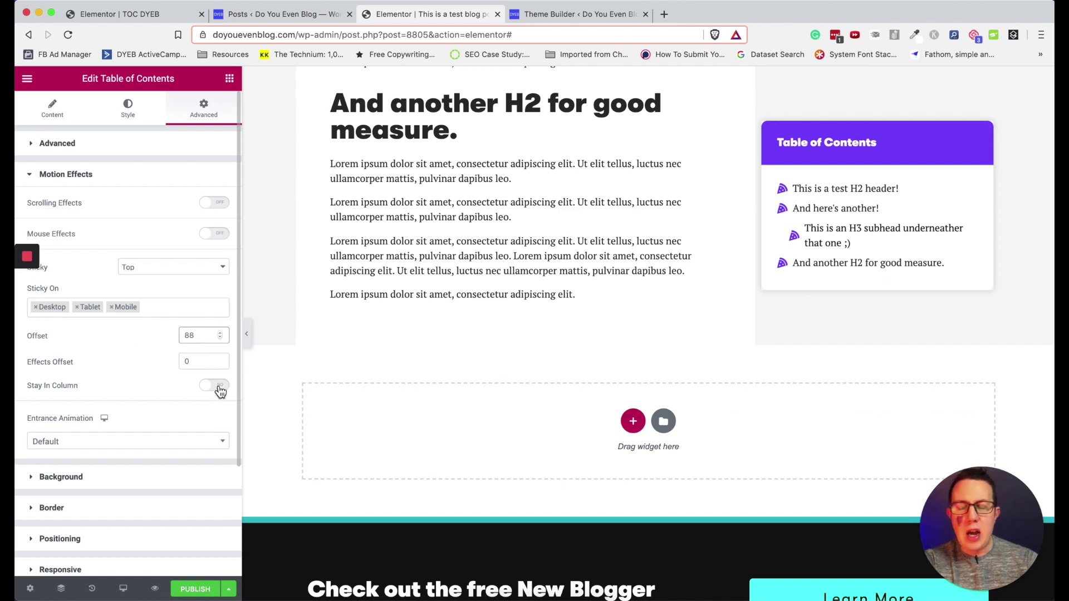
{"action": "scroll", "coordinate": [135, 379], "scroll_direction": "down", "scroll_amount": 1}
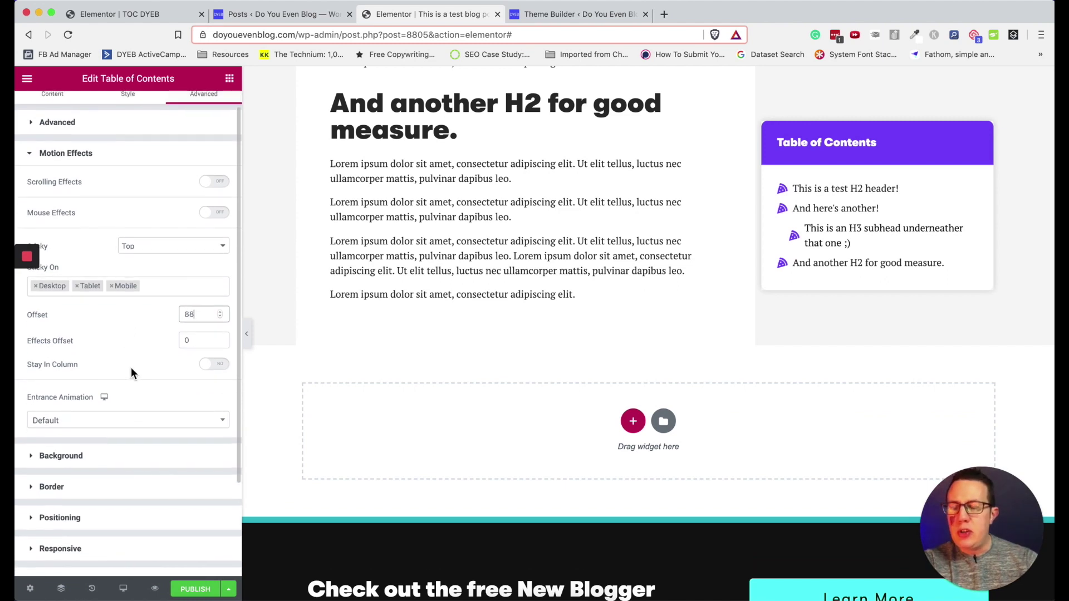
{"action": "scroll", "coordinate": [131, 368], "scroll_direction": "up", "scroll_amount": 1}
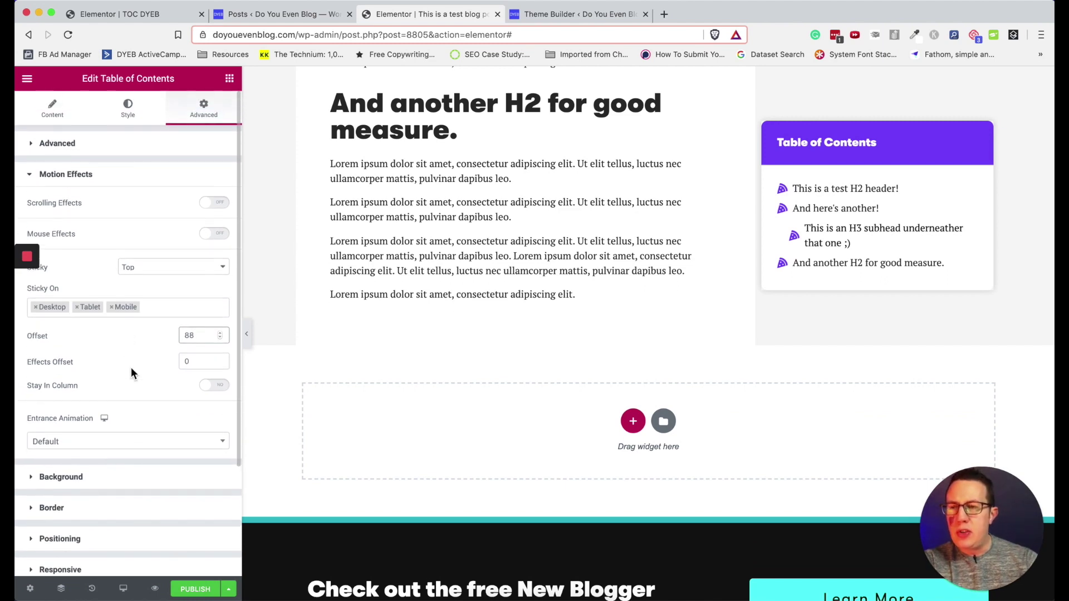
{"action": "left_click", "coordinate": [113, 307]}
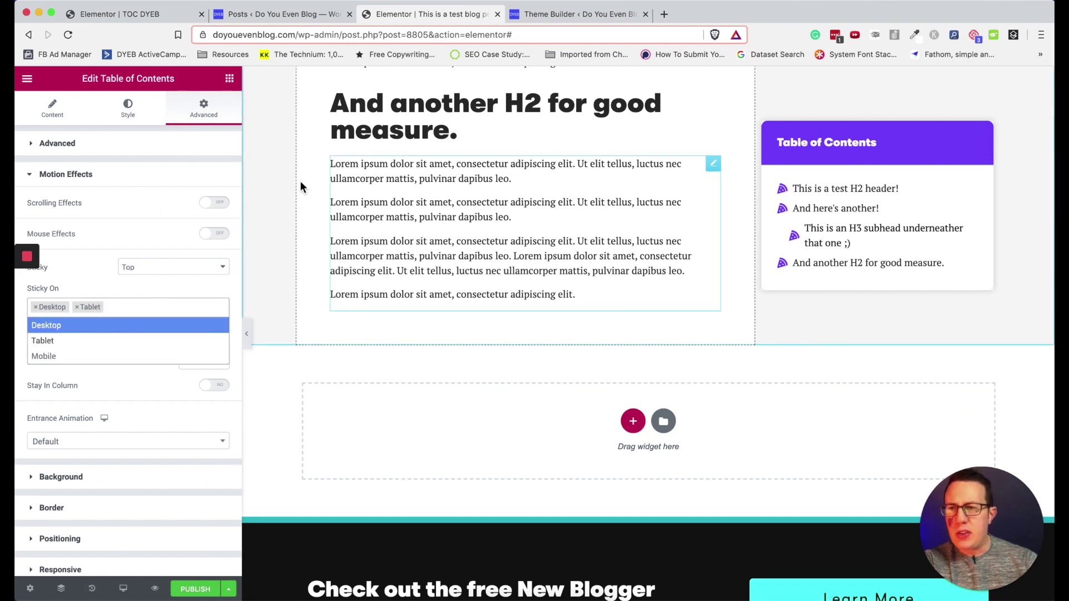
{"action": "left_click", "coordinate": [133, 176]}
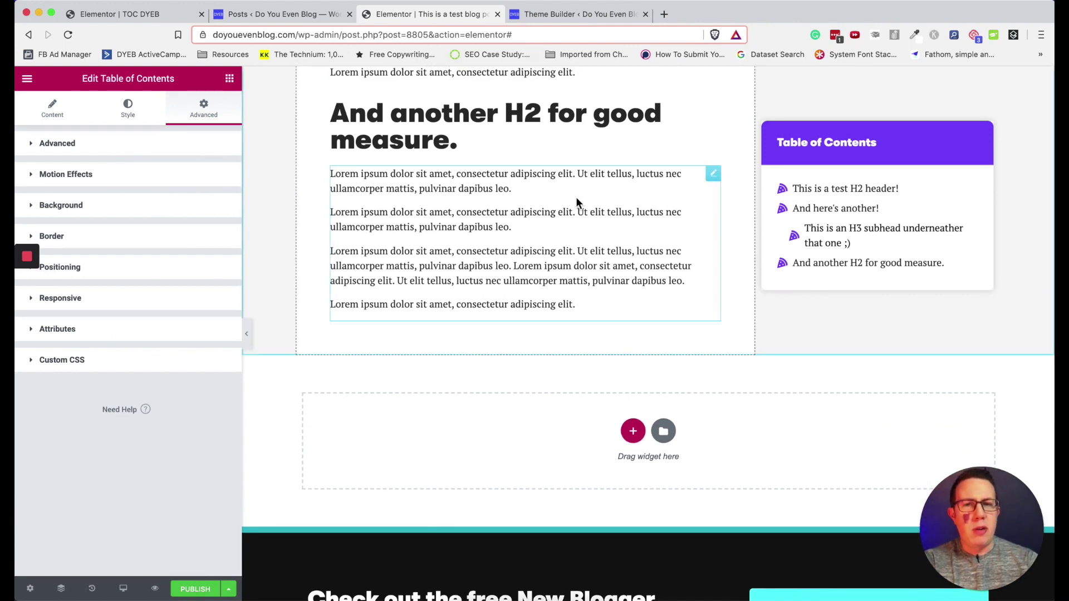
Step: Give the active entry in the table of contents list the saved purple text color #7C4DFF
{"action": "scroll", "coordinate": [576, 202], "scroll_direction": "up", "scroll_amount": 5}
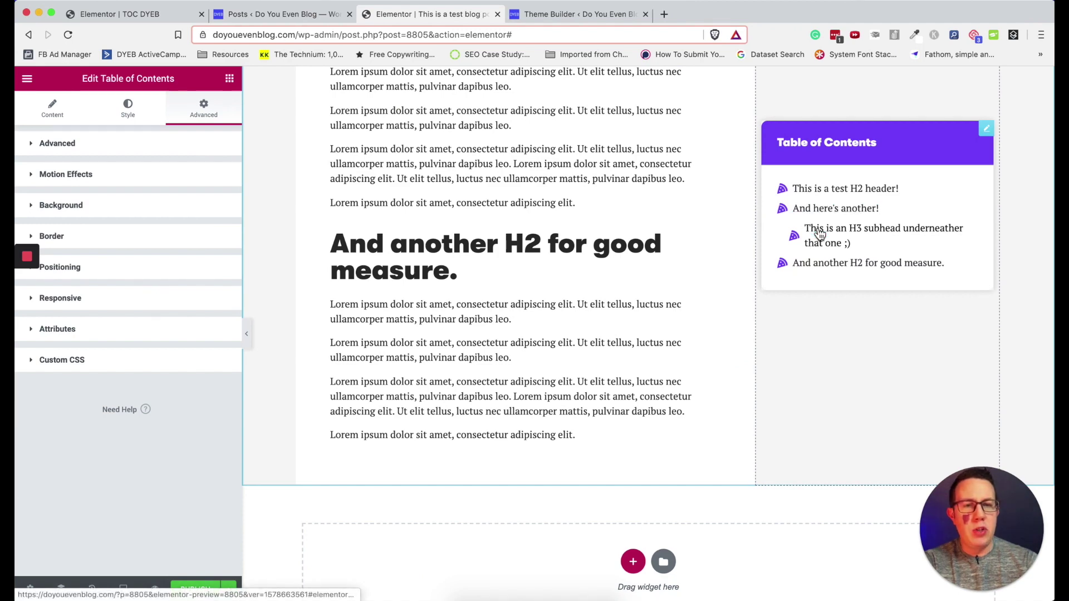
{"action": "scroll", "coordinate": [499, 270], "scroll_direction": "up", "scroll_amount": 7}
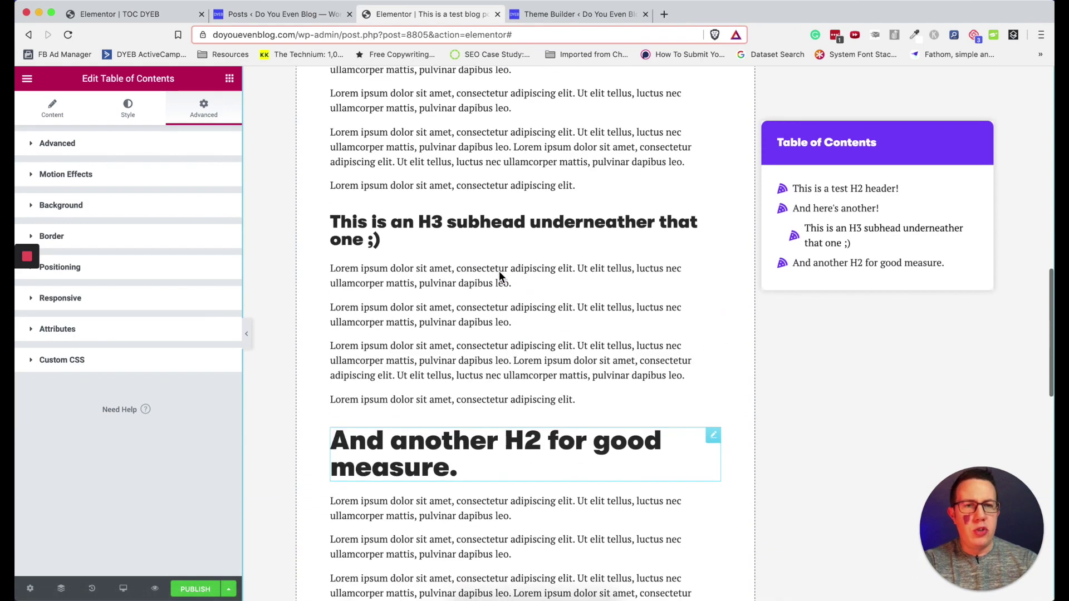
{"action": "scroll", "coordinate": [498, 270], "scroll_direction": "down", "scroll_amount": 3}
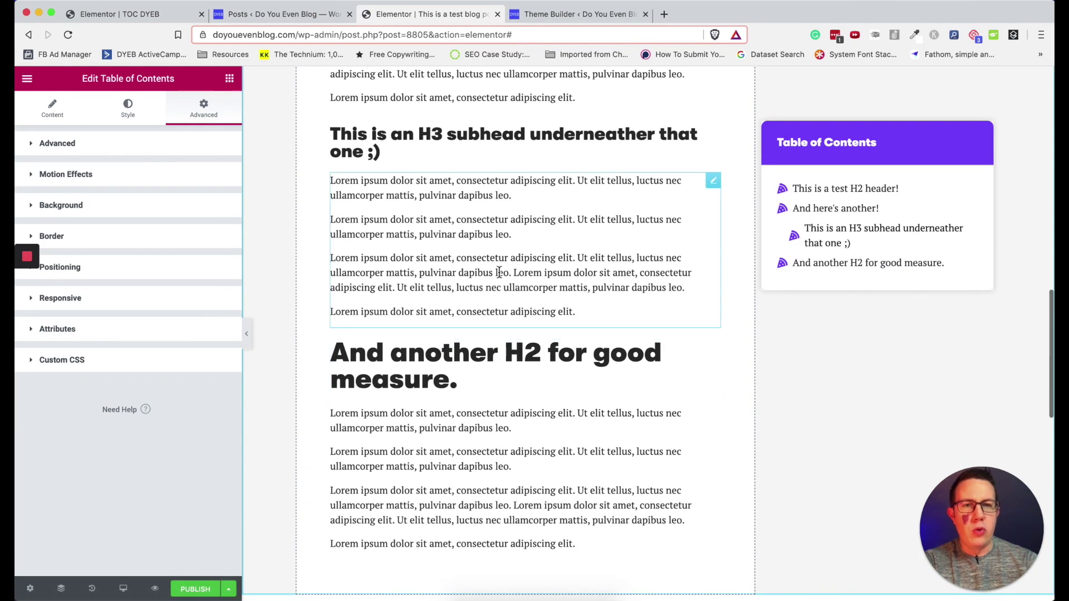
{"action": "left_click", "coordinate": [136, 113]}
{"action": "left_click", "coordinate": [83, 468]}
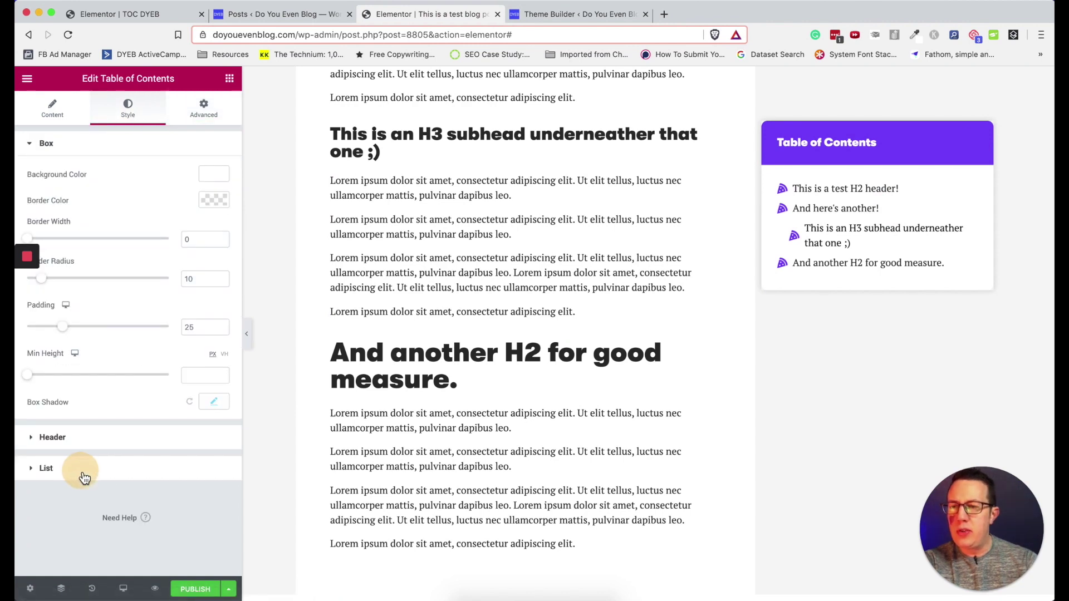
{"action": "left_click", "coordinate": [184, 308]}
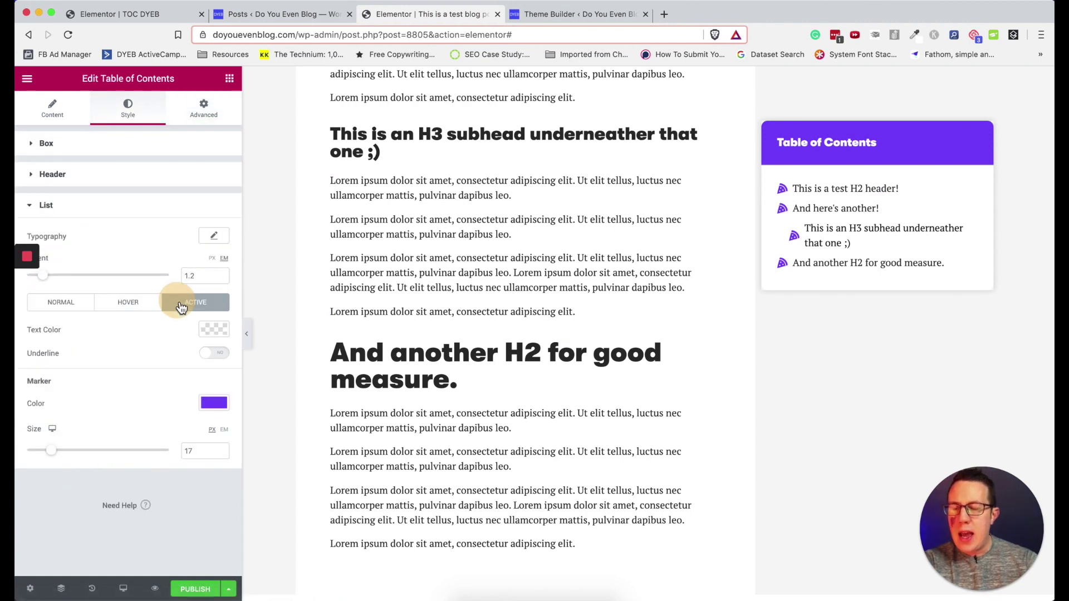
{"action": "left_click", "coordinate": [213, 332]}
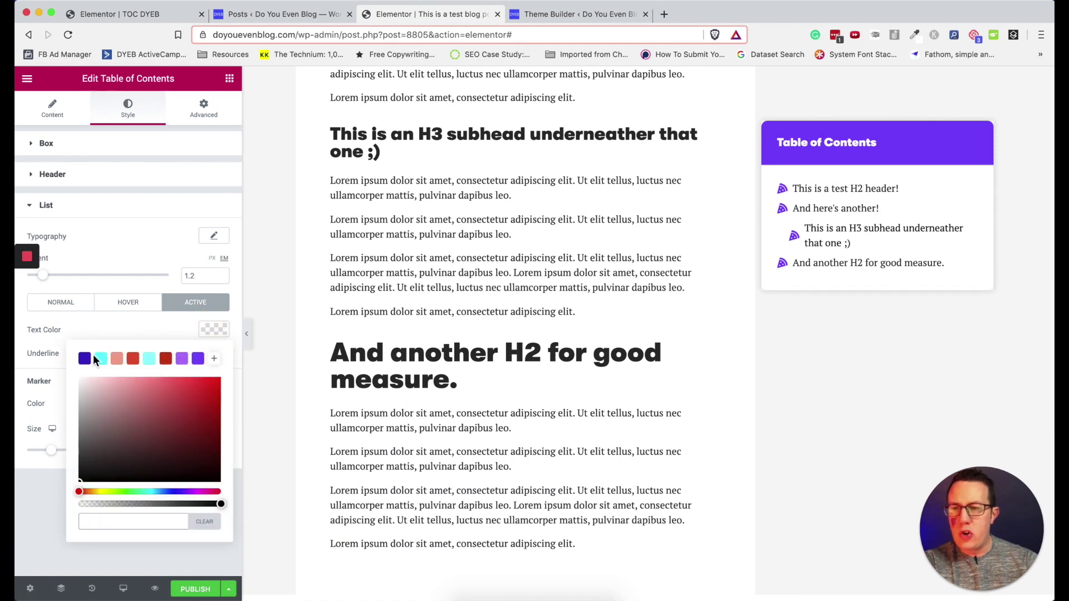
{"action": "left_click", "coordinate": [199, 359]}
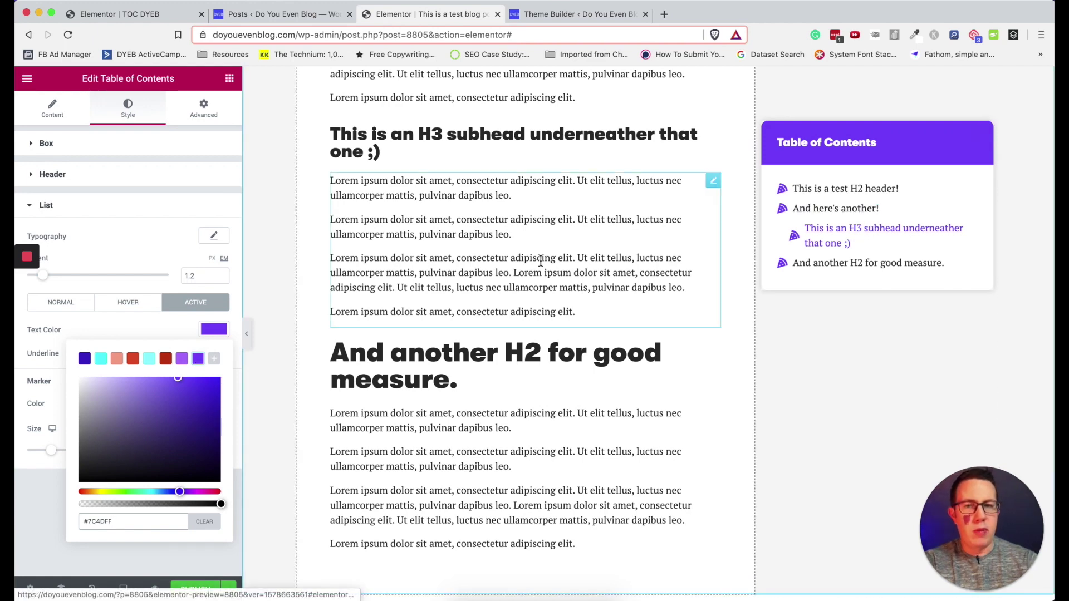
Step: Turn on underlining for the active entry in the table of contents list
{"action": "scroll", "coordinate": [539, 258], "scroll_direction": "down", "scroll_amount": 5}
{"action": "scroll", "coordinate": [540, 261], "scroll_direction": "up", "scroll_amount": 10}
{"action": "left_click", "coordinate": [436, 422]}
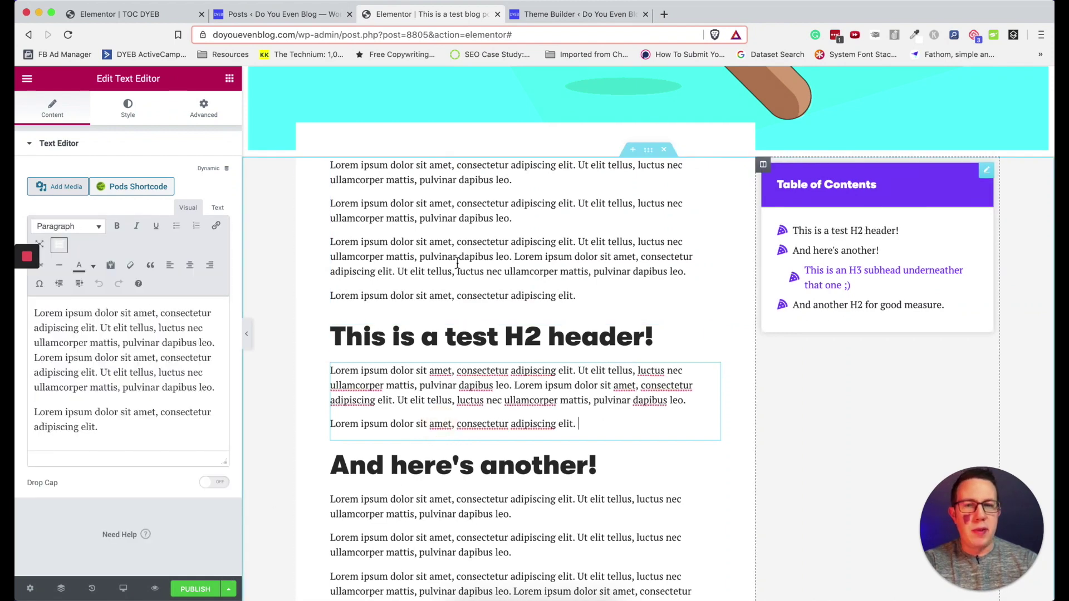
{"action": "left_click", "coordinate": [911, 259]}
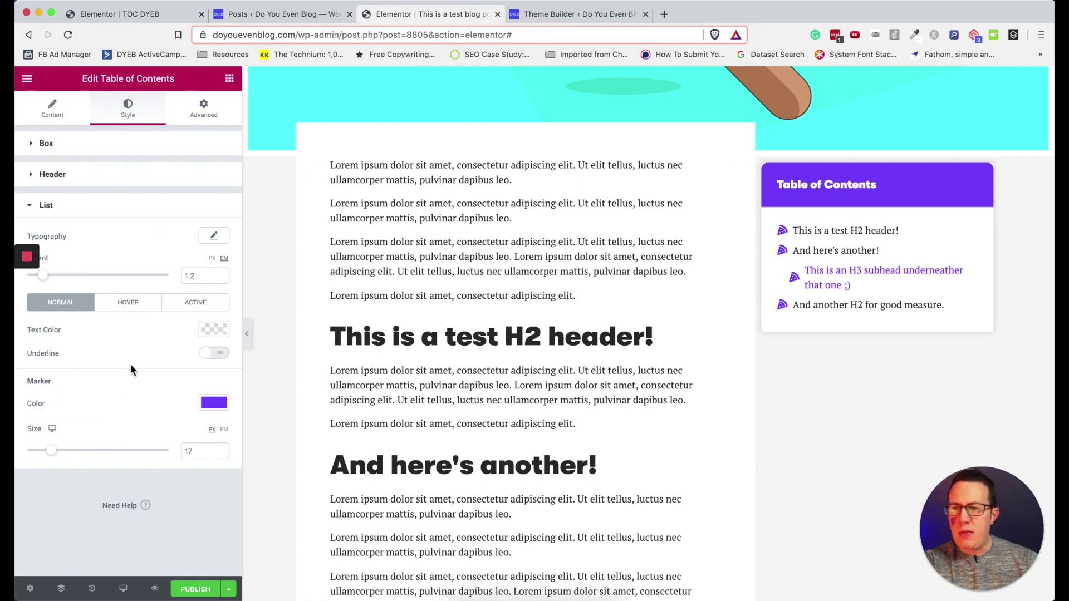
{"action": "left_click", "coordinate": [129, 307]}
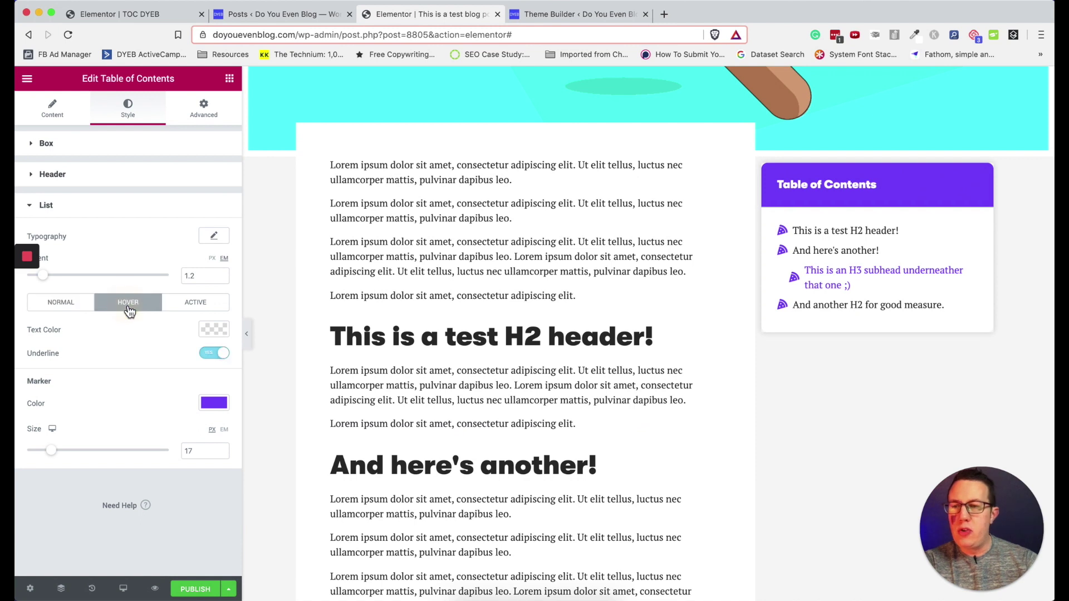
{"action": "left_click", "coordinate": [213, 331]}
{"action": "left_click", "coordinate": [195, 302]}
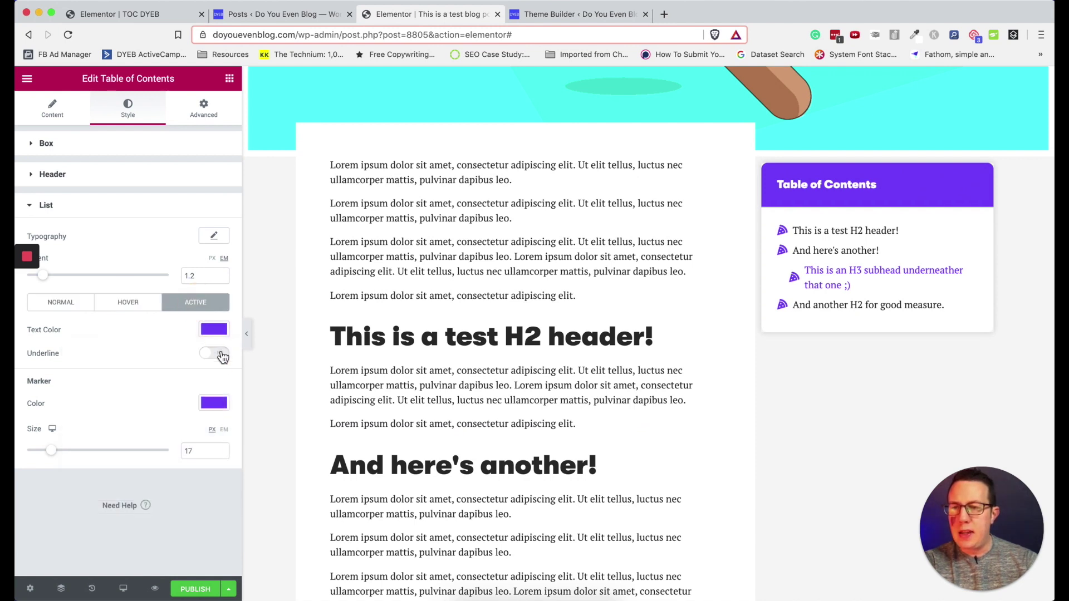
{"action": "left_click", "coordinate": [221, 354]}
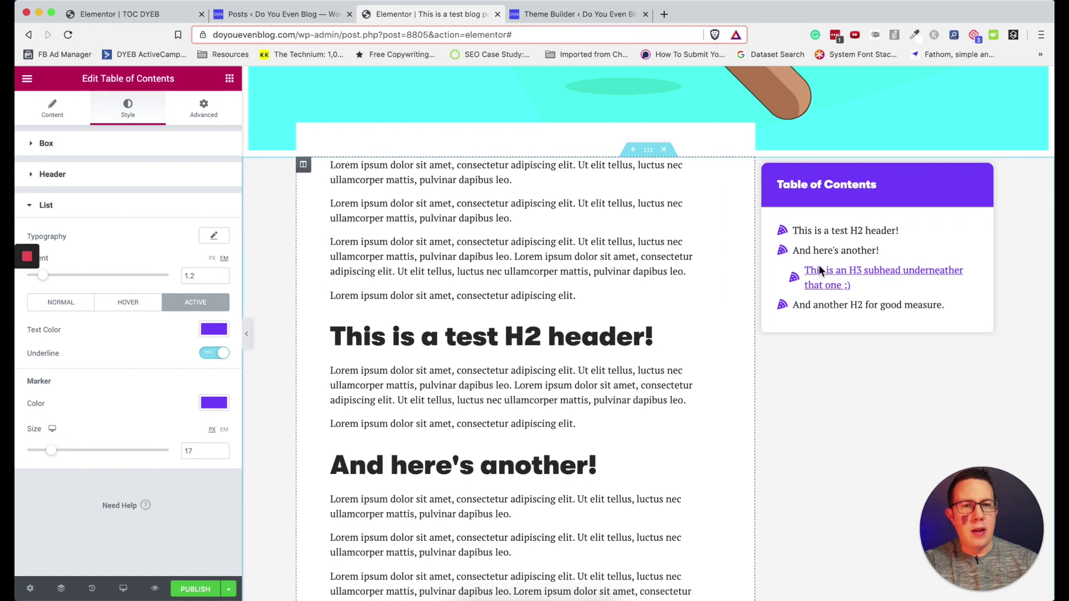
Step: Save the post as a draft and give the table of contents header icon the saved purple color
{"action": "left_click", "coordinate": [230, 592]}
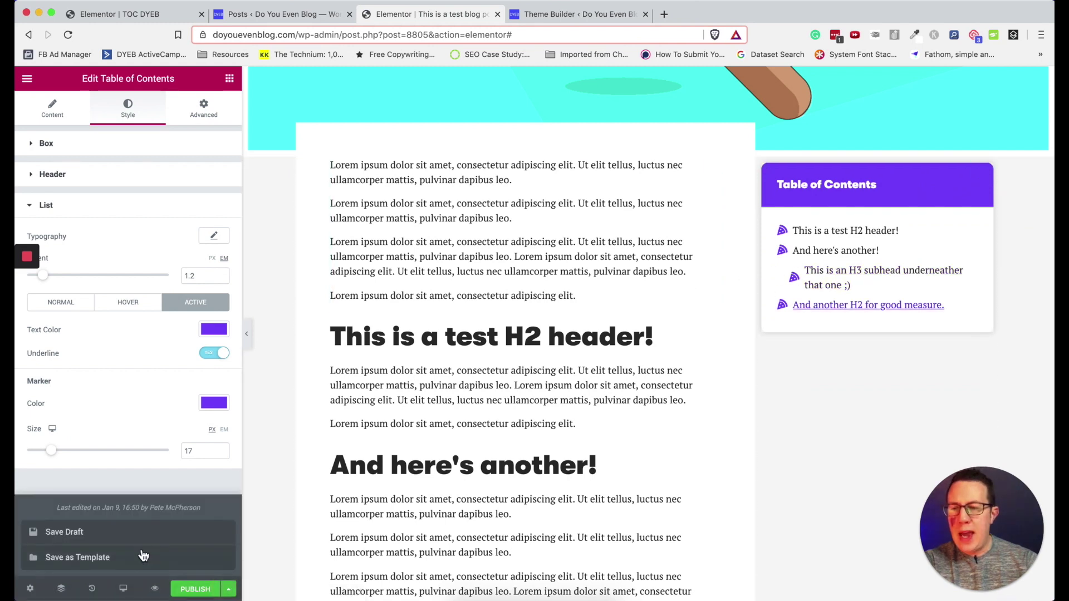
{"action": "left_click", "coordinate": [139, 539]}
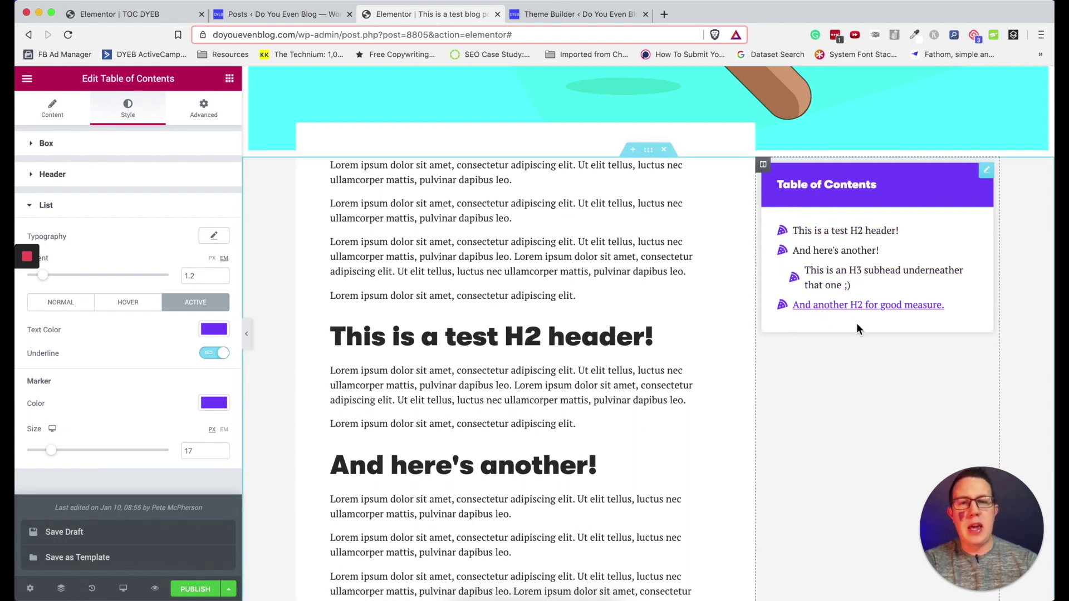
{"action": "left_click", "coordinate": [73, 304]}
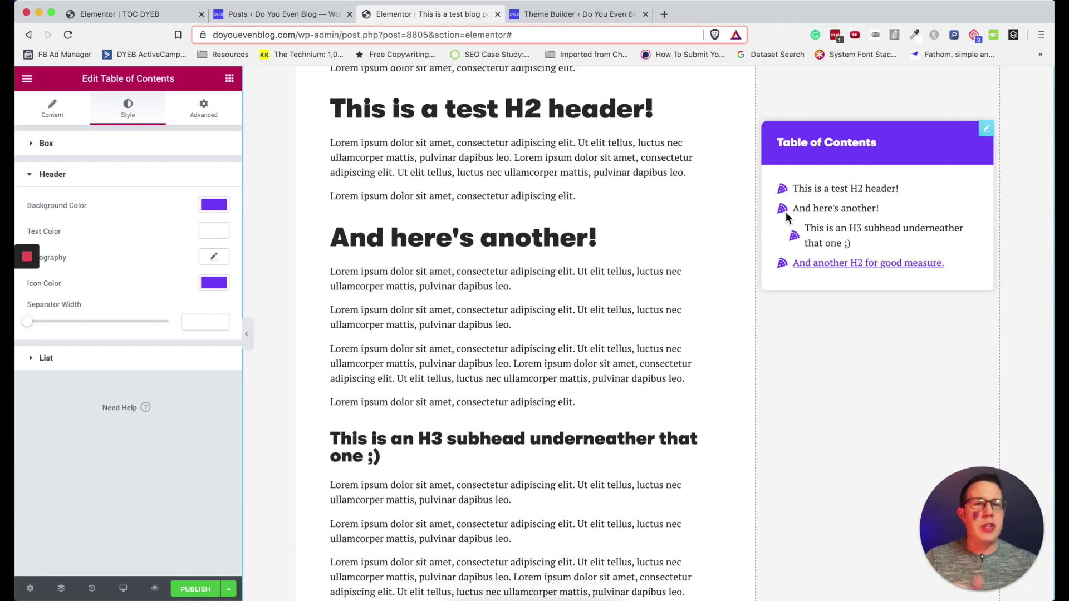
Step: Save the sidebar table of contents as a global widget named "Super purple TOC"
{"action": "right_click", "coordinate": [987, 133]}
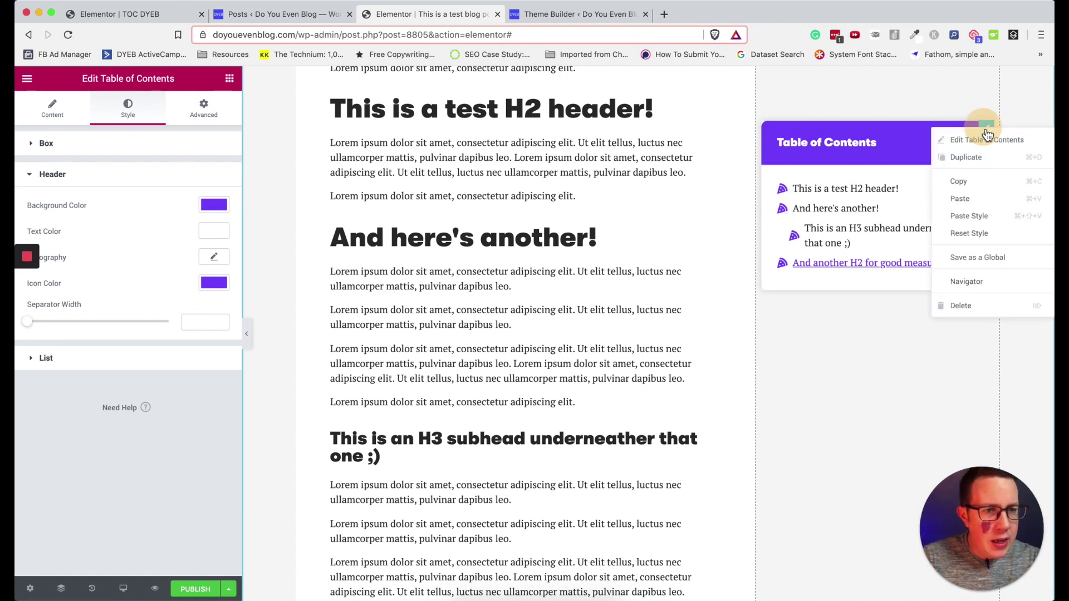
{"action": "left_click", "coordinate": [974, 259]}
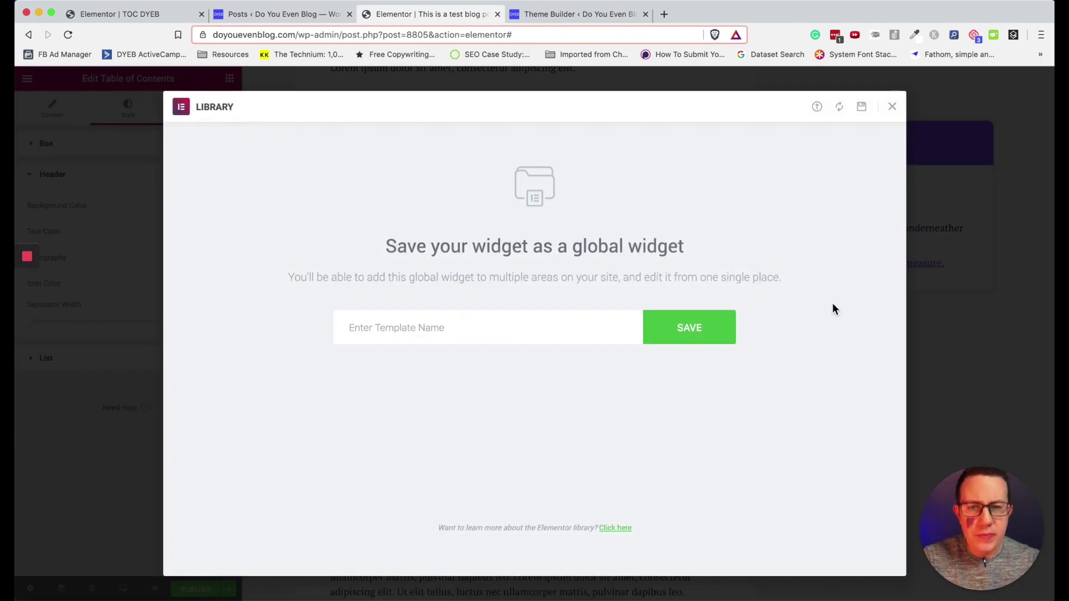
{"action": "left_click", "coordinate": [506, 335]}
{"action": "type", "text": "Super purple TOC"}
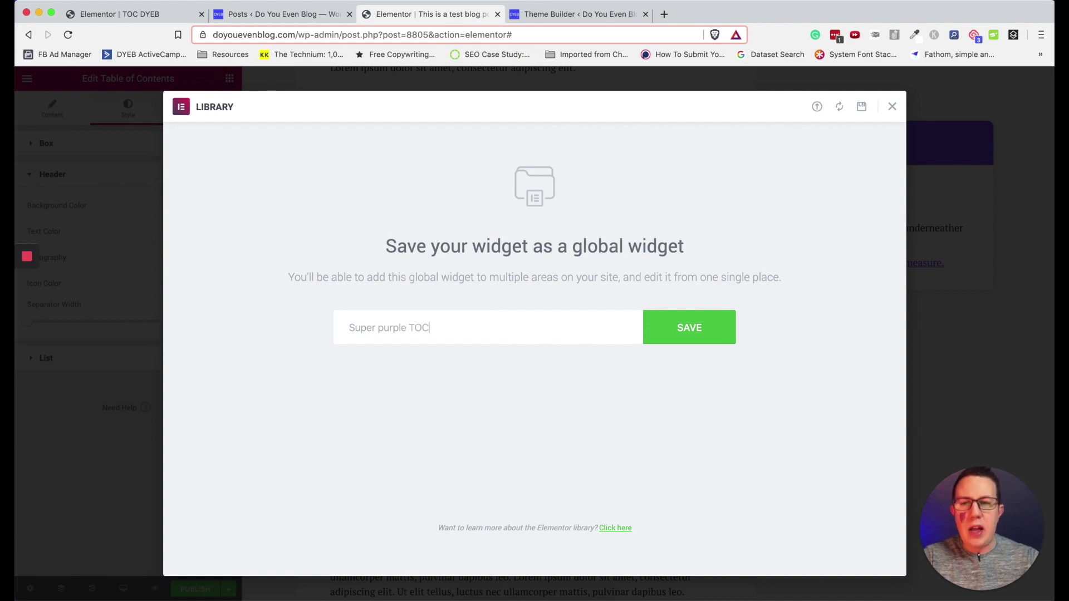
{"action": "left_click", "coordinate": [691, 333]}
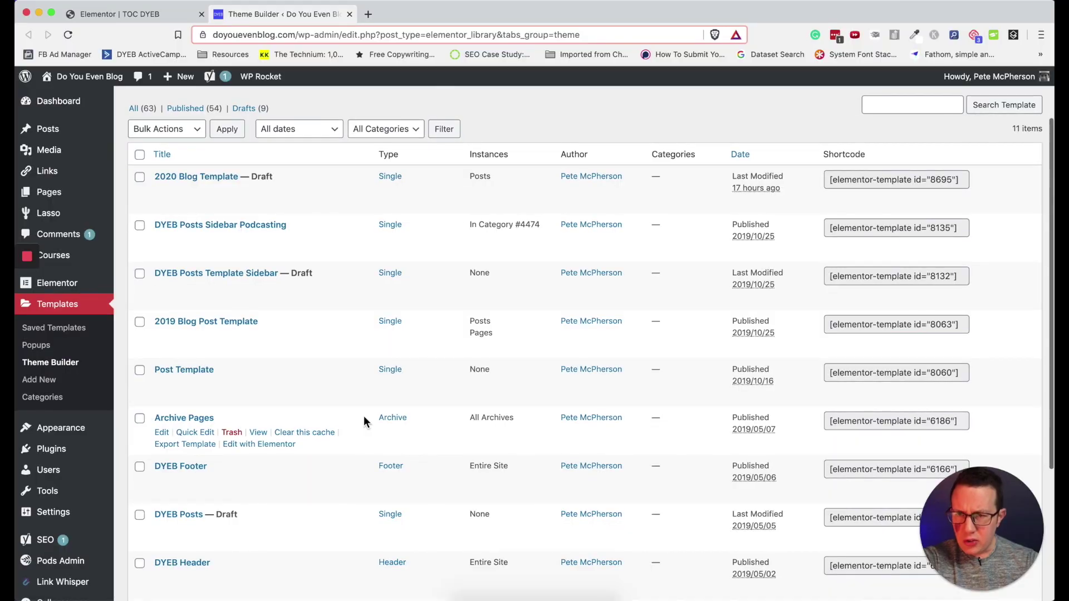
Step: Open the 2020 Blog Template from the Theme Builder list for editing with Elementor and preview it on the post
{"action": "scroll", "coordinate": [363, 416], "scroll_direction": "up", "scroll_amount": 1}
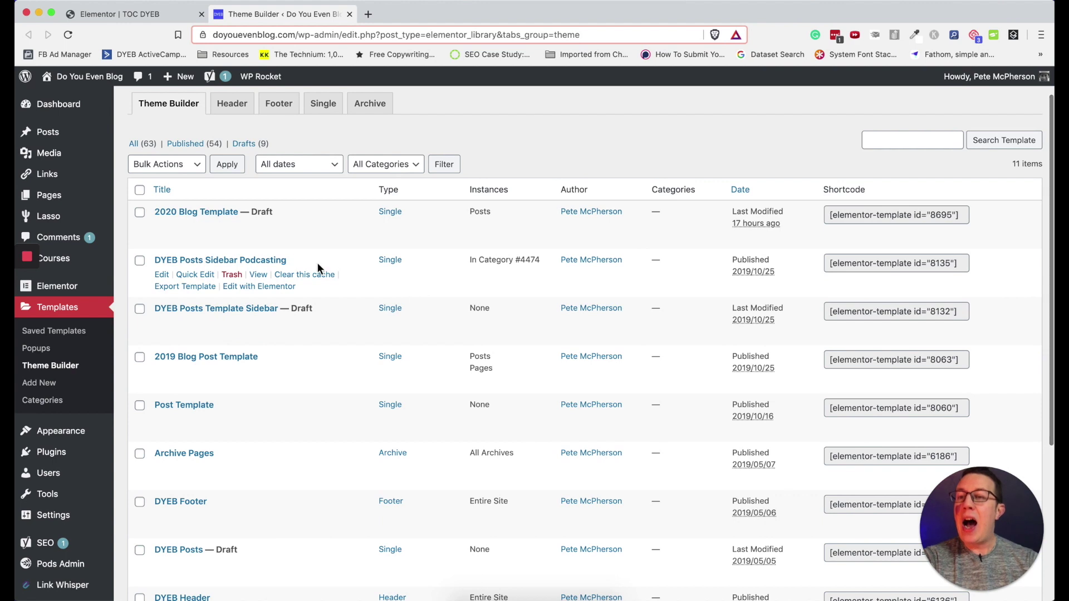
{"action": "left_click", "coordinate": [251, 239]}
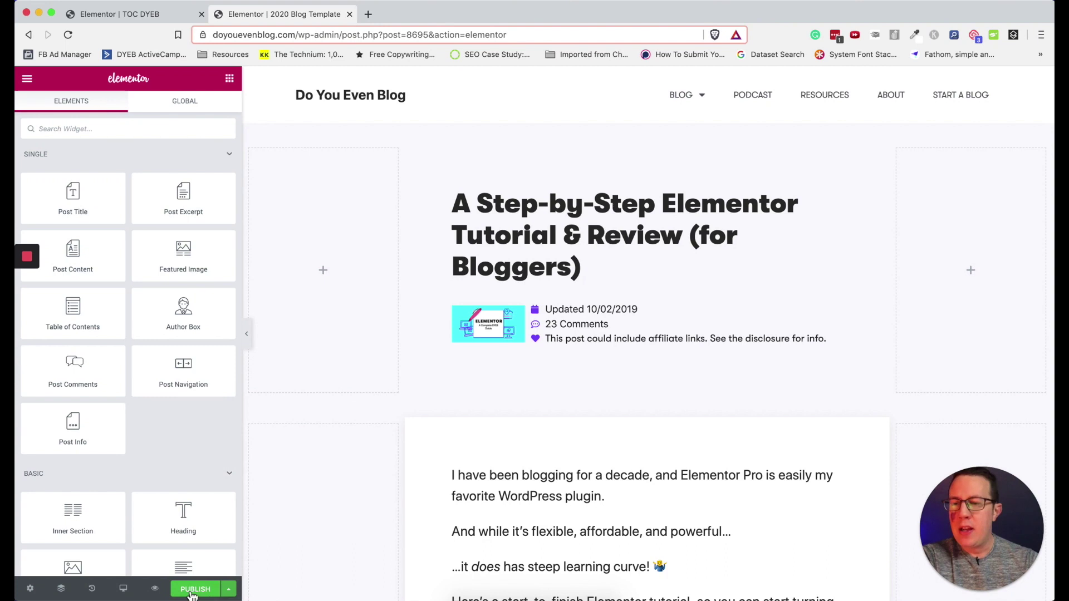
{"action": "mouse_move", "coordinate": [154, 588]}
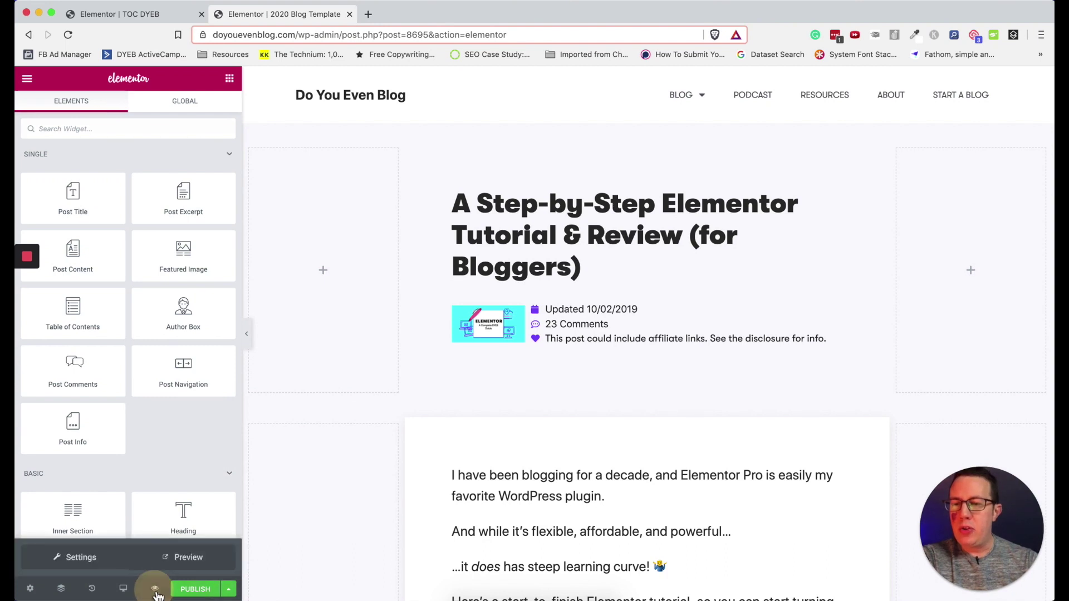
{"action": "left_click", "coordinate": [188, 558]}
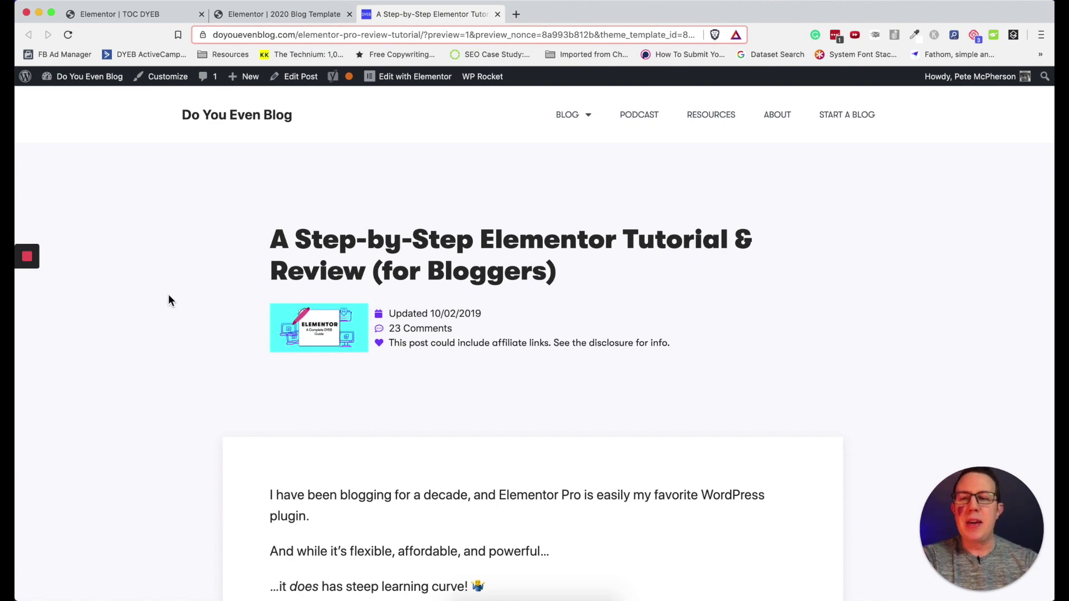
Step: Examine the previewed post's in-content table of contents, its headings and the empty space beside the content
{"action": "scroll", "coordinate": [169, 295], "scroll_direction": "down", "scroll_amount": 5}
{"action": "scroll", "coordinate": [168, 301], "scroll_direction": "down", "scroll_amount": 7}
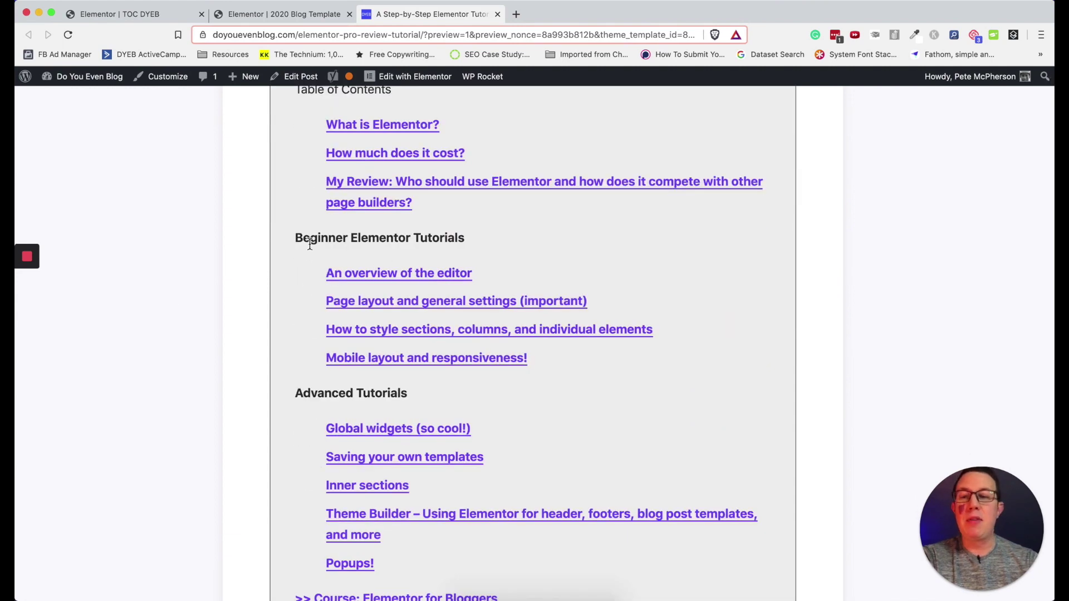
{"action": "scroll", "coordinate": [310, 245], "scroll_direction": "up", "scroll_amount": 3}
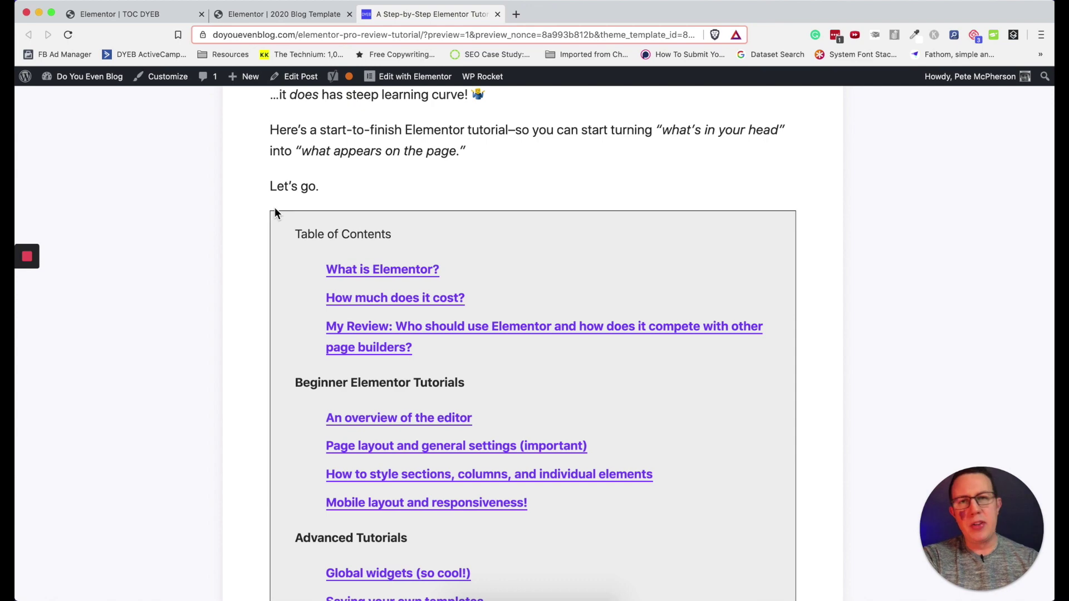
{"action": "scroll", "coordinate": [275, 208], "scroll_direction": "down", "scroll_amount": 5}
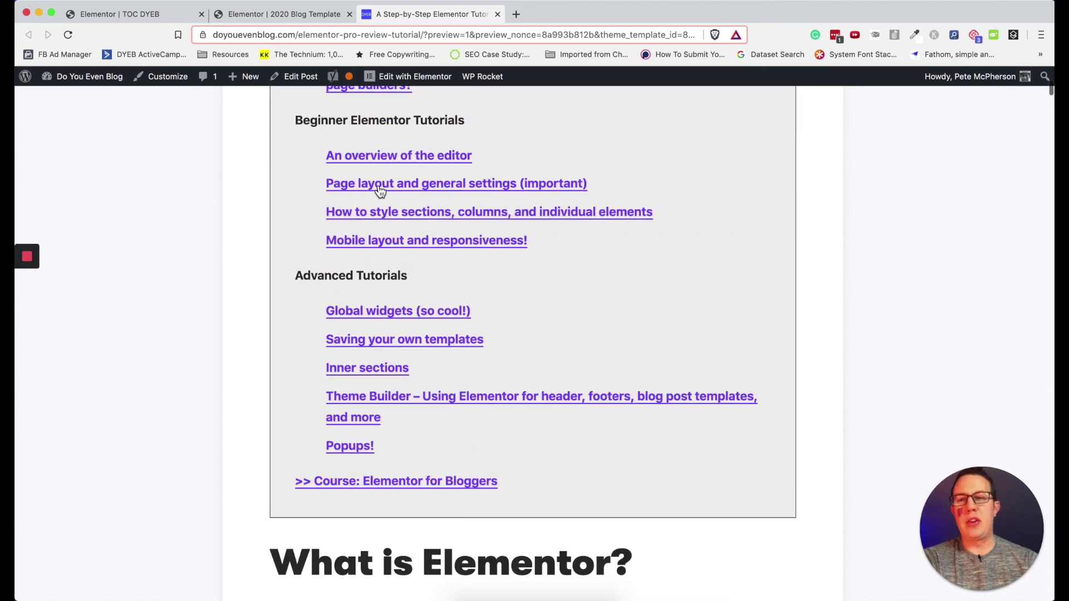
{"action": "scroll", "coordinate": [219, 373], "scroll_direction": "down", "scroll_amount": 15}
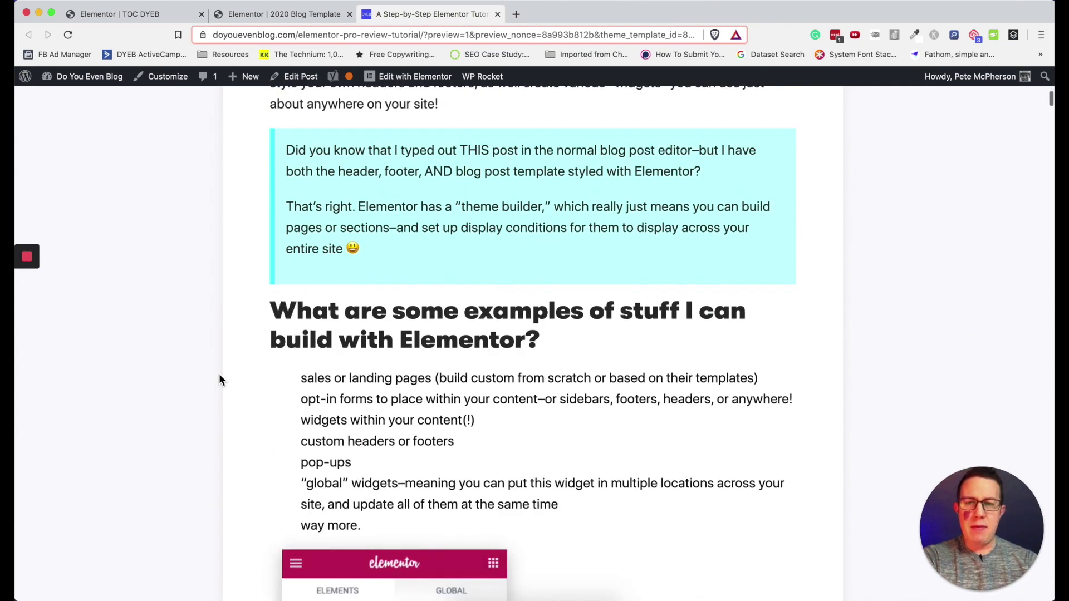
{"action": "scroll", "coordinate": [219, 373], "scroll_direction": "down", "scroll_amount": 9}
{"action": "scroll", "coordinate": [218, 373], "scroll_direction": "up", "scroll_amount": 8}
{"action": "scroll", "coordinate": [220, 379], "scroll_direction": "up", "scroll_amount": 18}
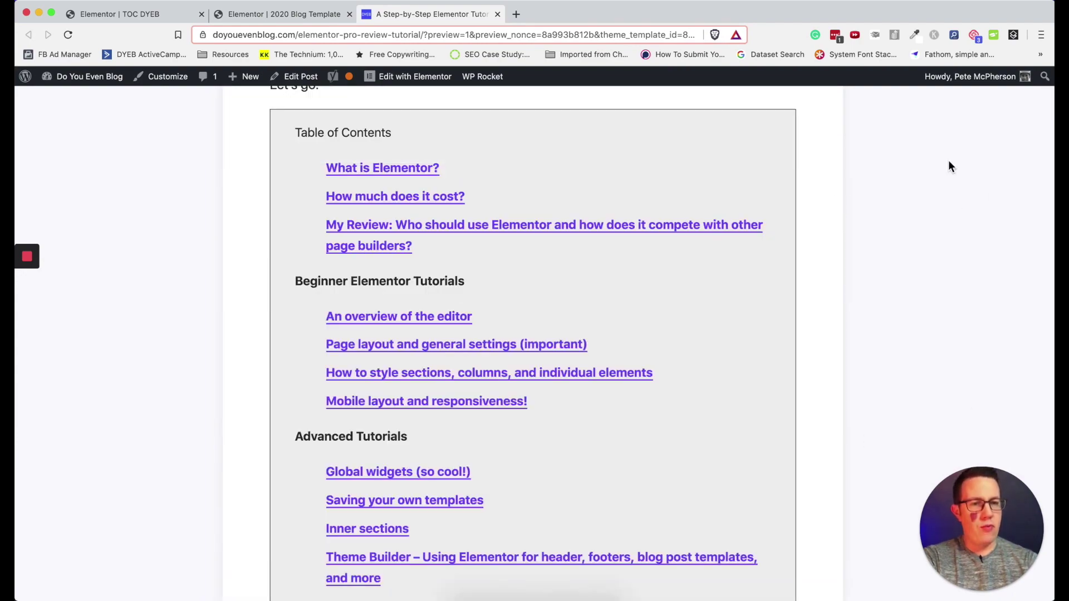
{"action": "scroll", "coordinate": [386, 295], "scroll_direction": "up", "scroll_amount": 15}
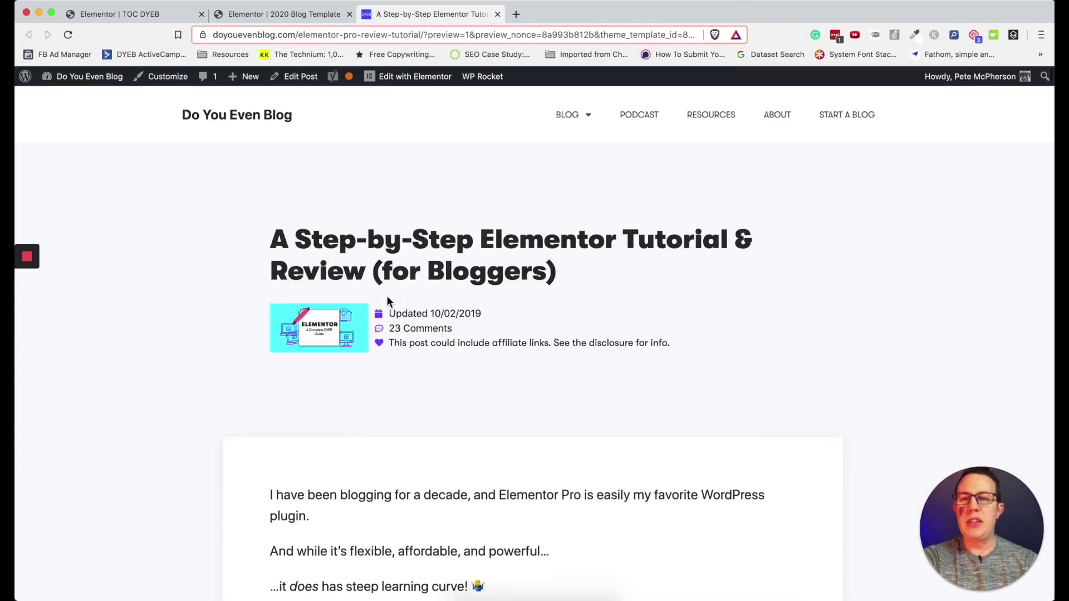
Step: Add the global Super purple TOC widget to the empty column right of the post content and save the template as a draft
{"action": "key", "text": "ctrl+shift+Tab"}
{"action": "left_click", "coordinate": [150, 134]}
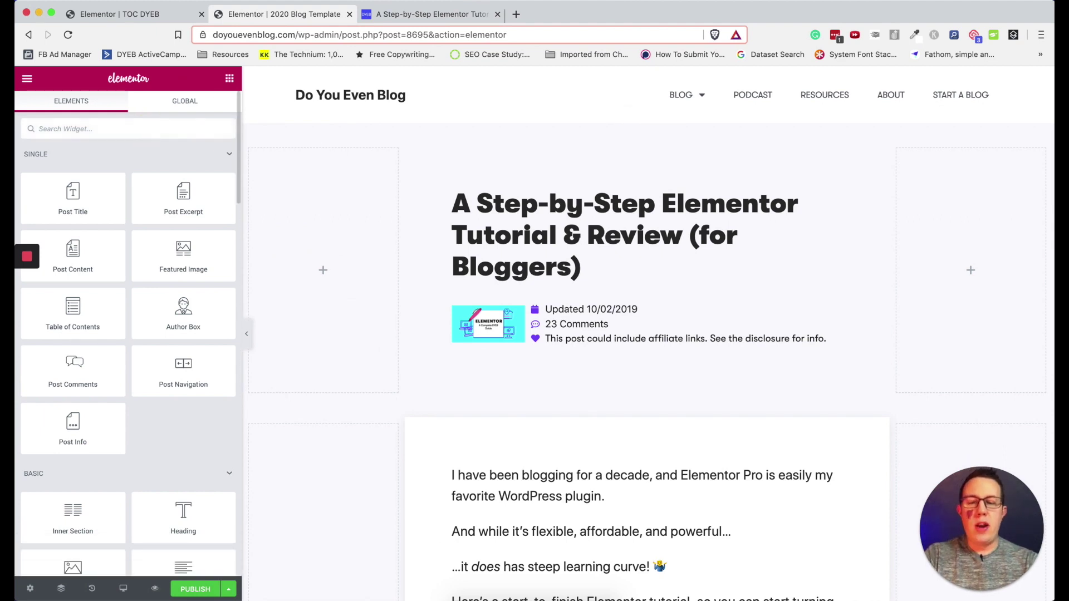
{"action": "type", "text": "tabl"}
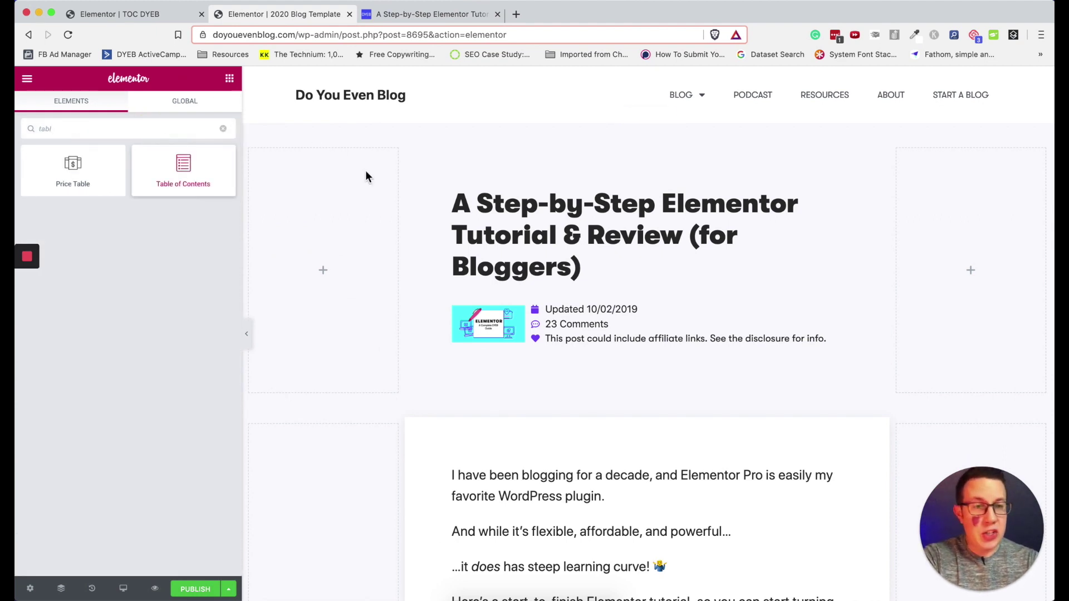
{"action": "scroll", "coordinate": [948, 291], "scroll_direction": "down", "scroll_amount": 6}
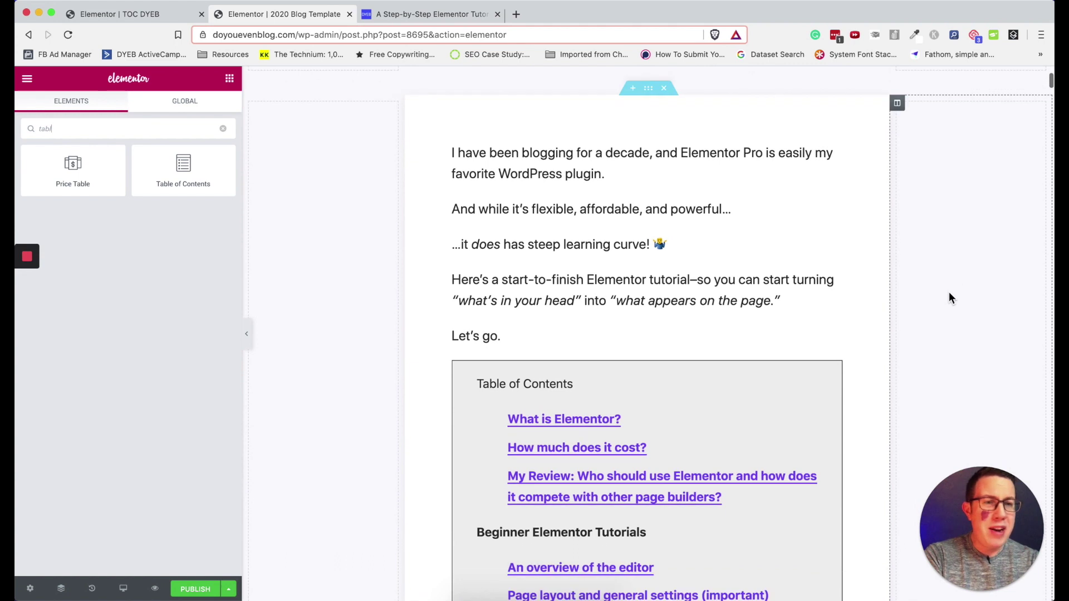
{"action": "left_click", "coordinate": [193, 104]}
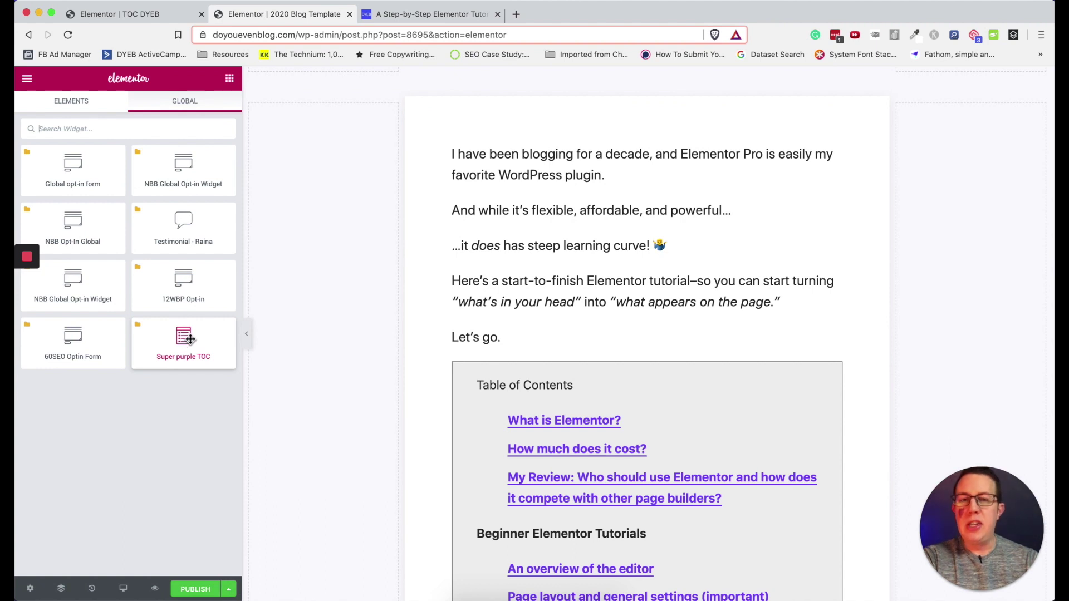
{"action": "left_click_drag", "start_coordinate": [189, 339], "coordinate": [1007, 256]}
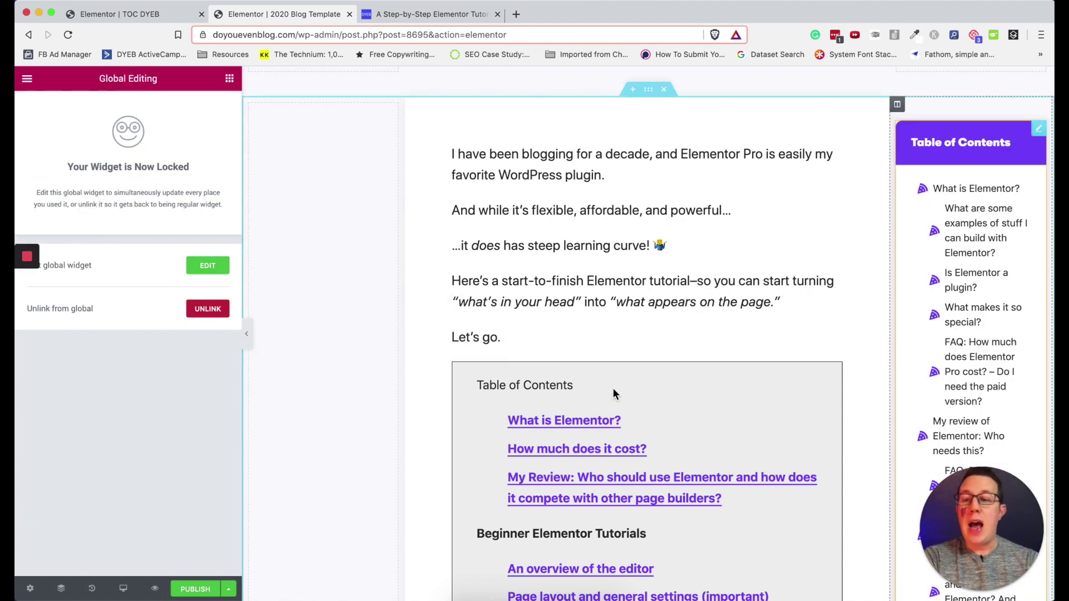
{"action": "left_click", "coordinate": [228, 589]}
{"action": "left_click", "coordinate": [78, 512]}
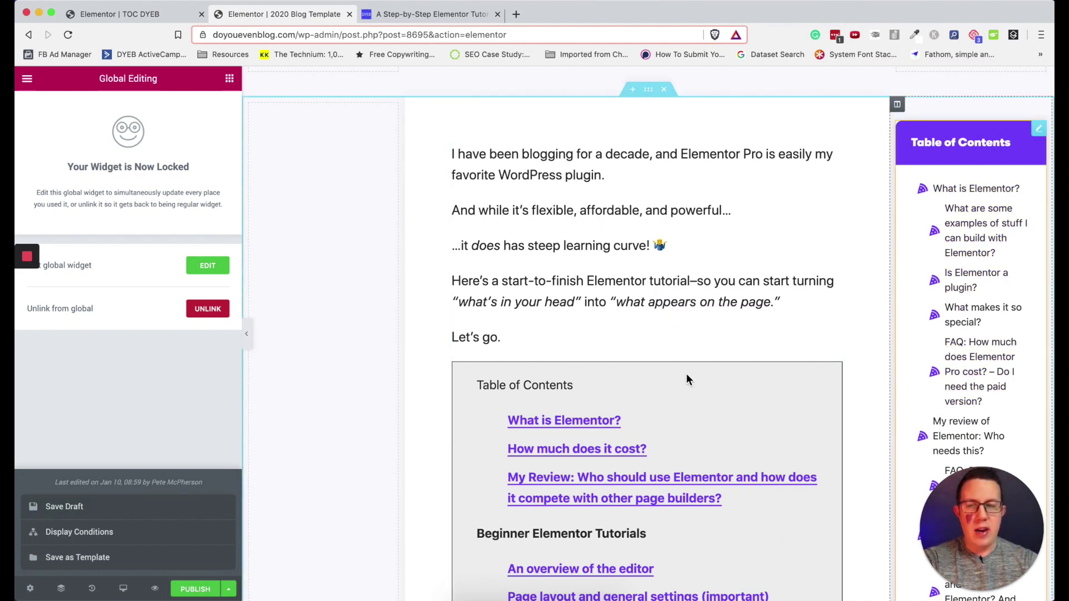
Step: Check in the post preview how the sidebar table of contents sticks and highlights its entries along the headings
{"action": "left_click", "coordinate": [412, 15]}
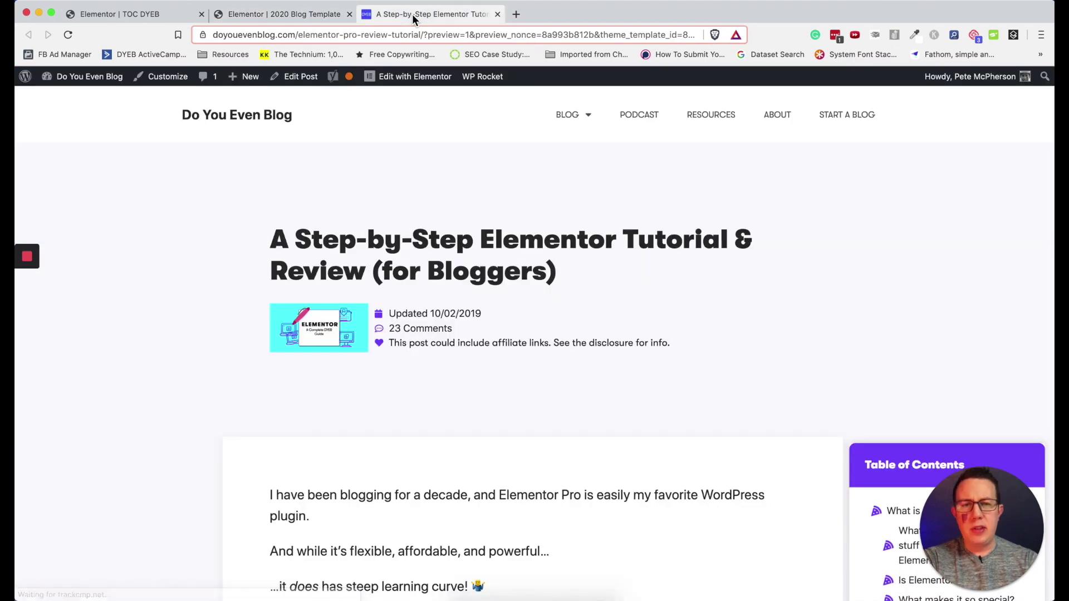
{"action": "scroll", "coordinate": [505, 141], "scroll_direction": "down", "scroll_amount": 5}
{"action": "scroll", "coordinate": [506, 145], "scroll_direction": "down", "scroll_amount": 2}
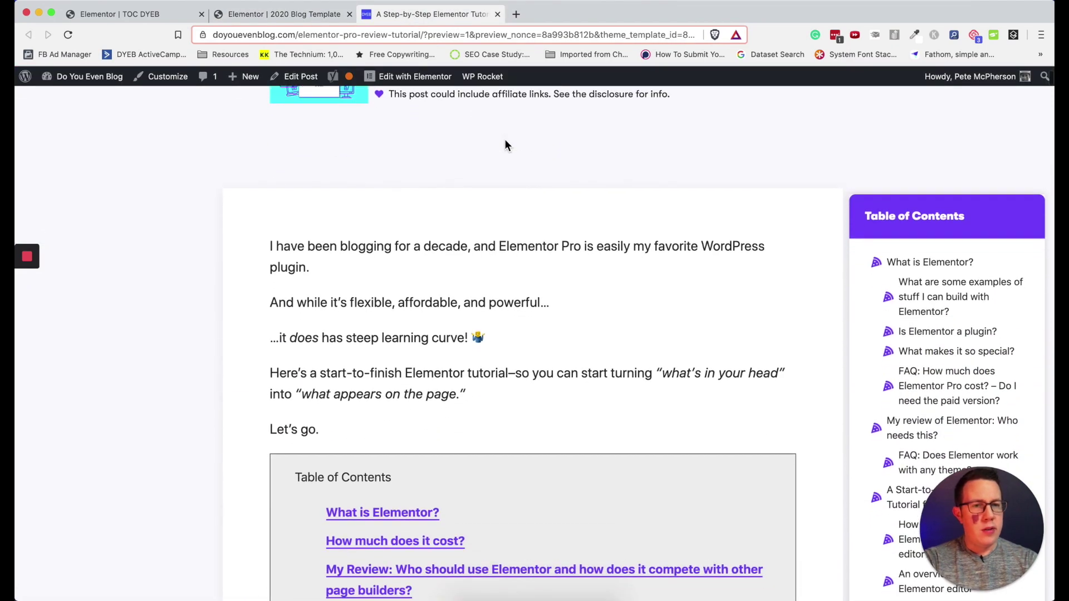
{"action": "scroll", "coordinate": [505, 143], "scroll_direction": "down", "scroll_amount": 10}
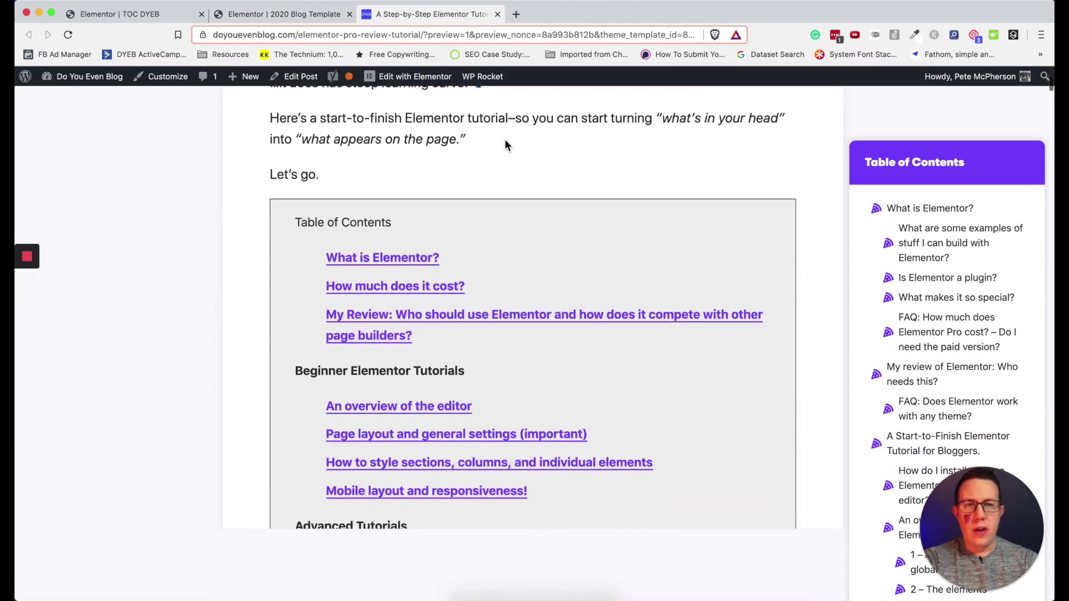
{"action": "scroll", "coordinate": [504, 143], "scroll_direction": "down", "scroll_amount": 6}
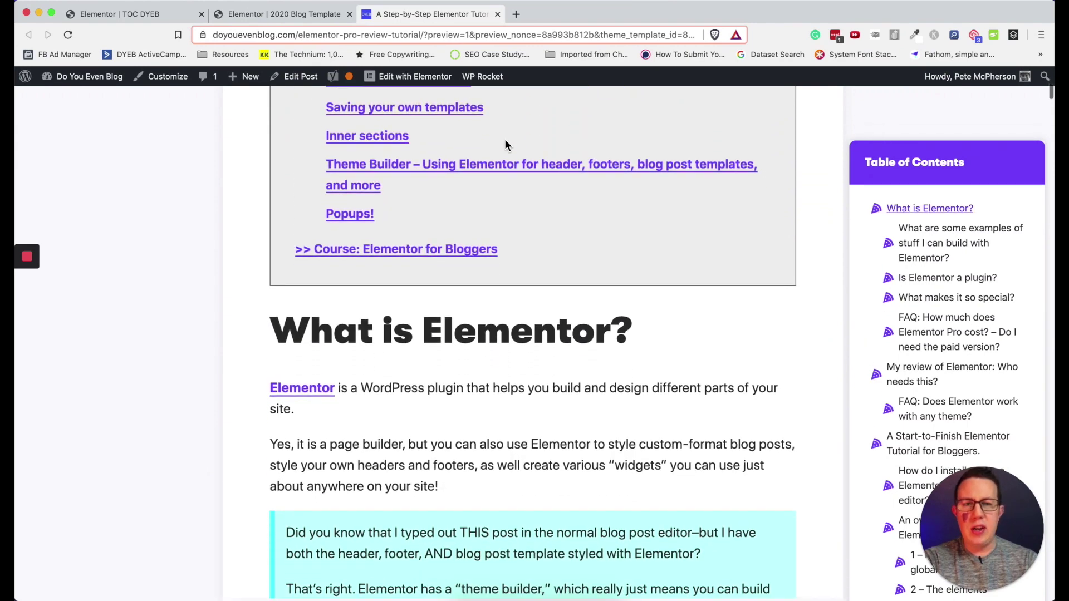
{"action": "scroll", "coordinate": [504, 140], "scroll_direction": "down", "scroll_amount": 2}
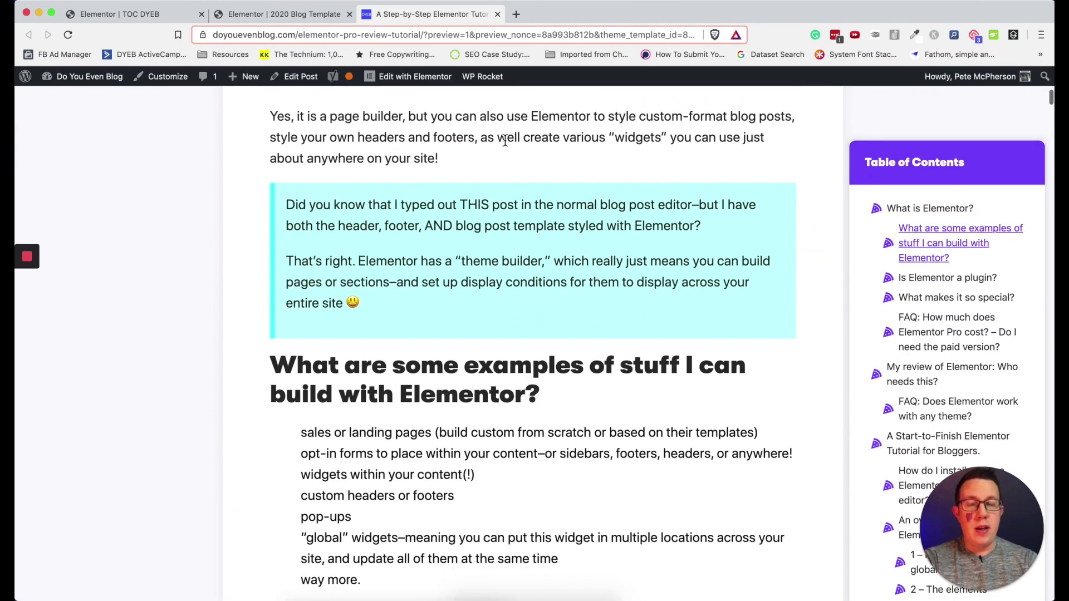
{"action": "scroll", "coordinate": [505, 140], "scroll_direction": "down", "scroll_amount": 10}
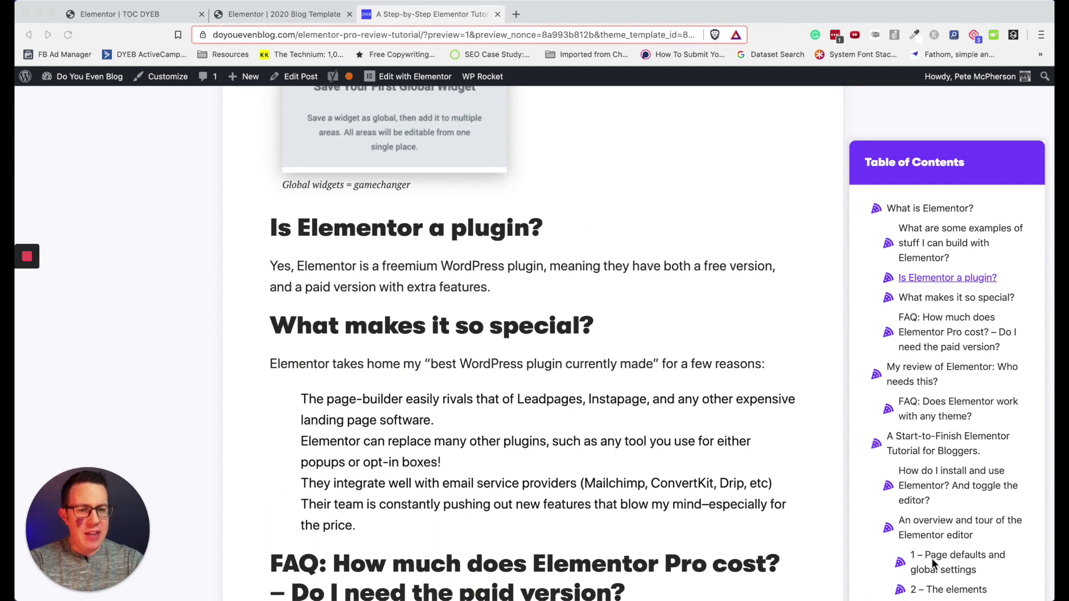
{"action": "left_click", "coordinate": [830, 497]}
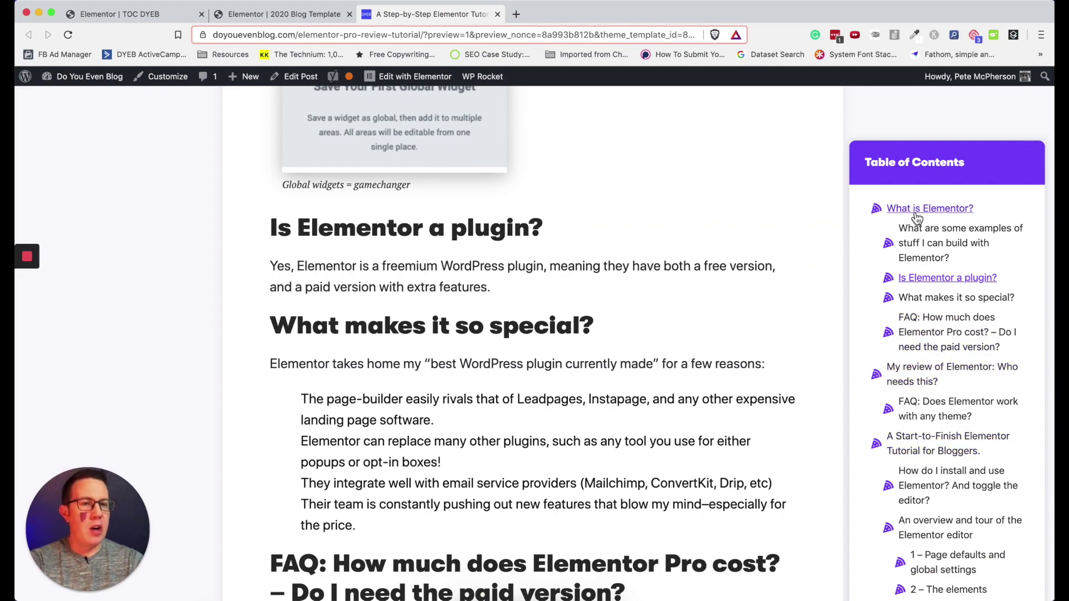
{"action": "scroll", "coordinate": [474, 318], "scroll_direction": "up", "scroll_amount": 10}
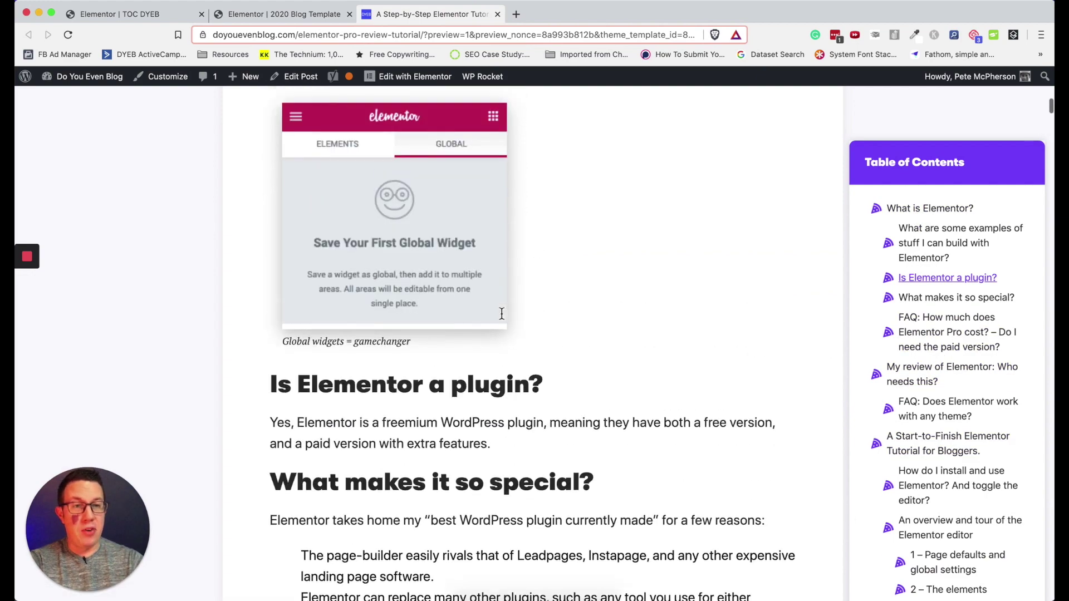
{"action": "scroll", "coordinate": [392, 331], "scroll_direction": "up", "scroll_amount": 15}
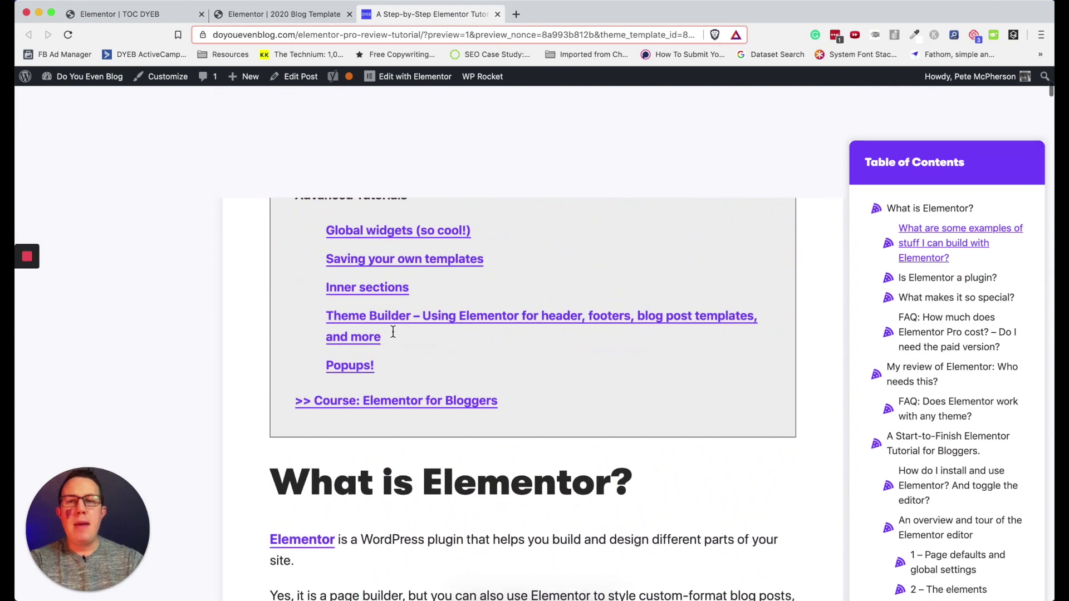
Step: Unlink the table of contents in the blog template from its global widget
{"action": "key", "text": "ctrl+shift+Tab"}
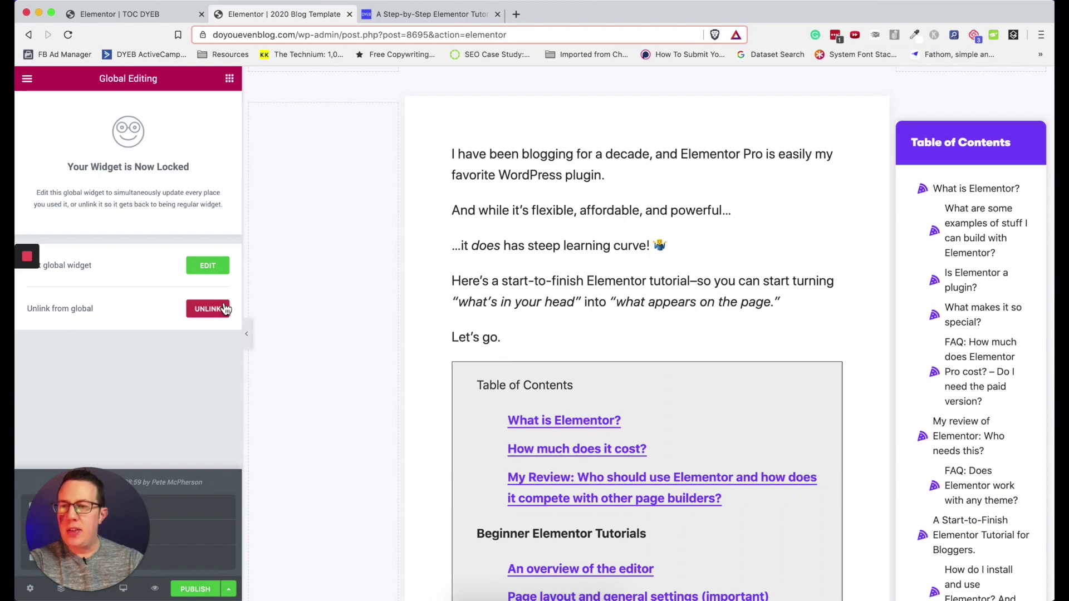
{"action": "left_click", "coordinate": [210, 310]}
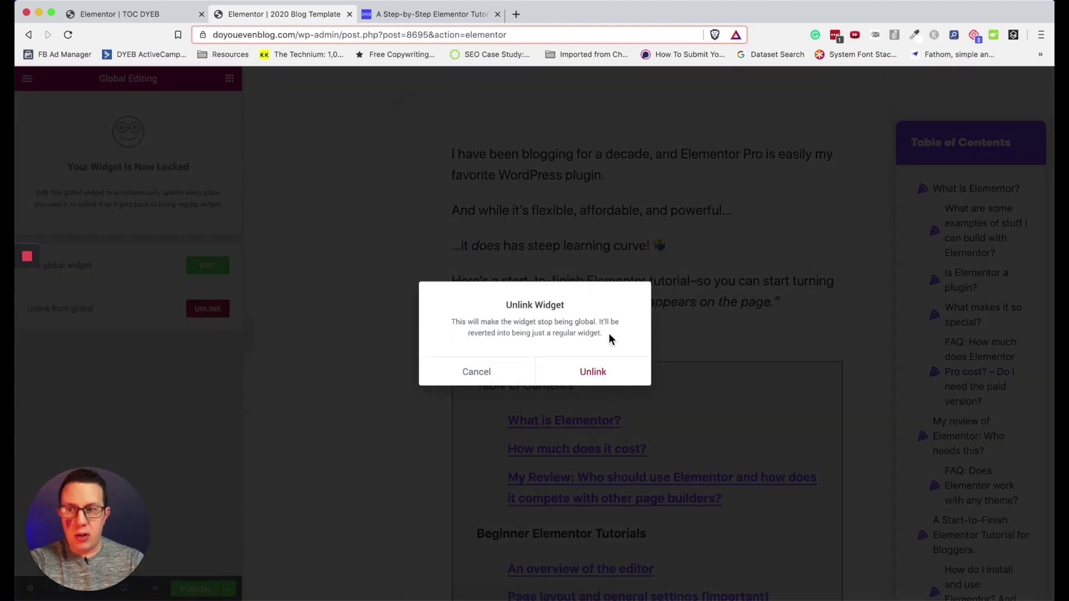
{"action": "left_click", "coordinate": [593, 372]}
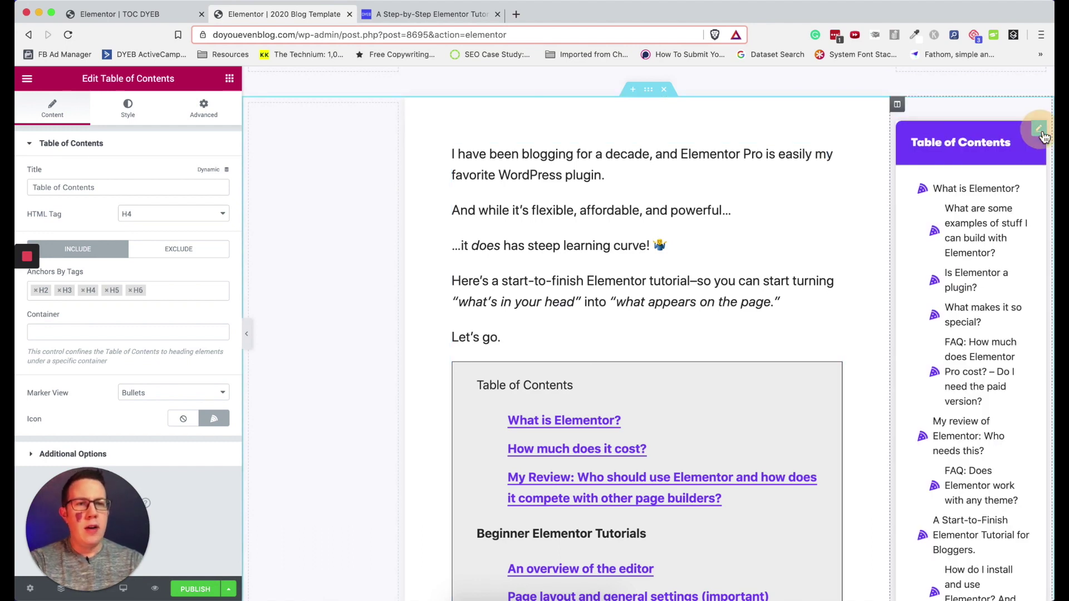
Step: Set the sticky offset of the unlinked table of contents to 59 in its motion effects
{"action": "left_click", "coordinate": [215, 118]}
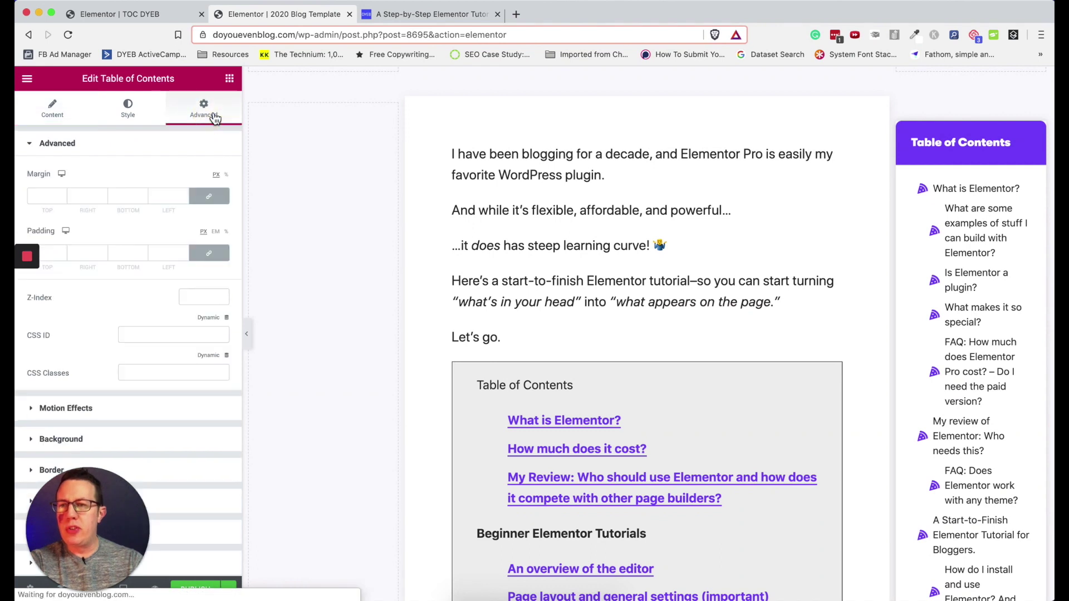
{"action": "left_click", "coordinate": [120, 413]}
{"action": "left_click_drag", "start_coordinate": [221, 337], "coordinate": [222, 338]}
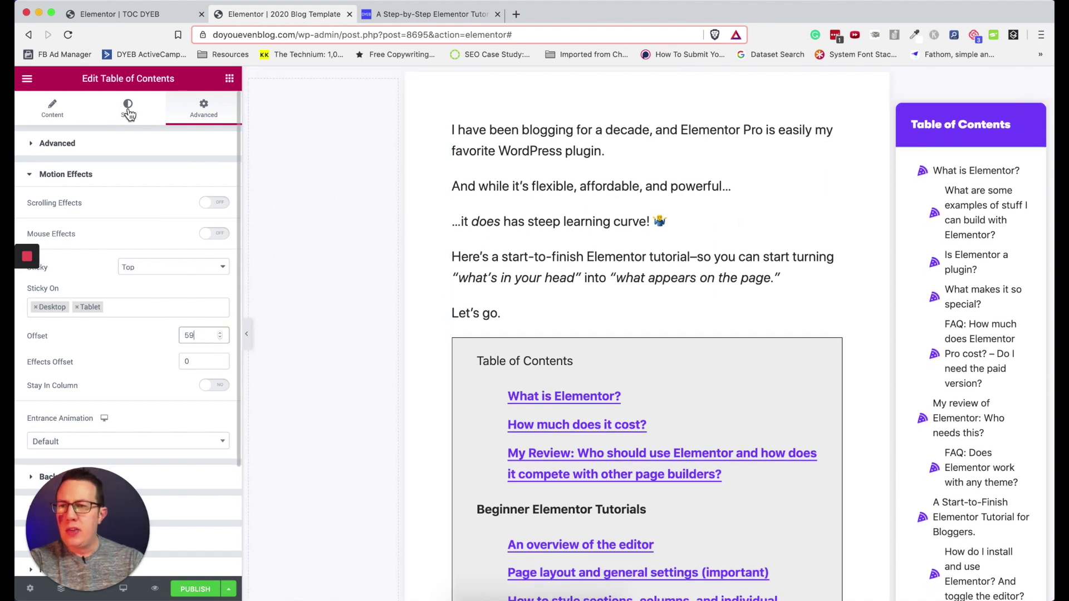
Step: Reduce the box padding of the blog template's table of contents to 22 in its style settings
{"action": "left_click", "coordinate": [128, 109]}
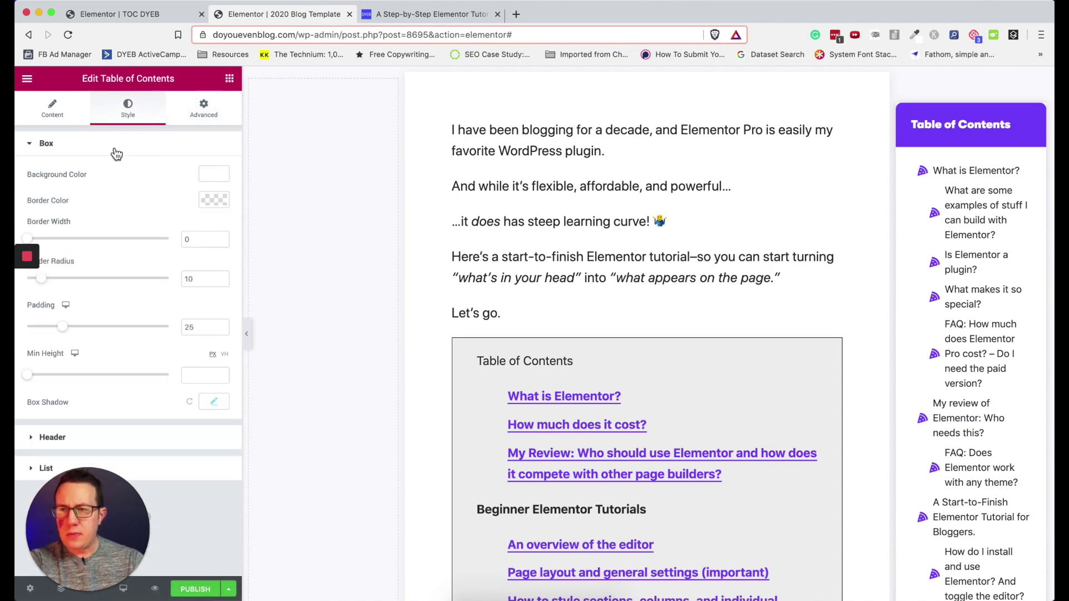
{"action": "left_click", "coordinate": [222, 329]}
{"action": "left_click", "coordinate": [222, 329]}
{"action": "left_click", "coordinate": [222, 329]}
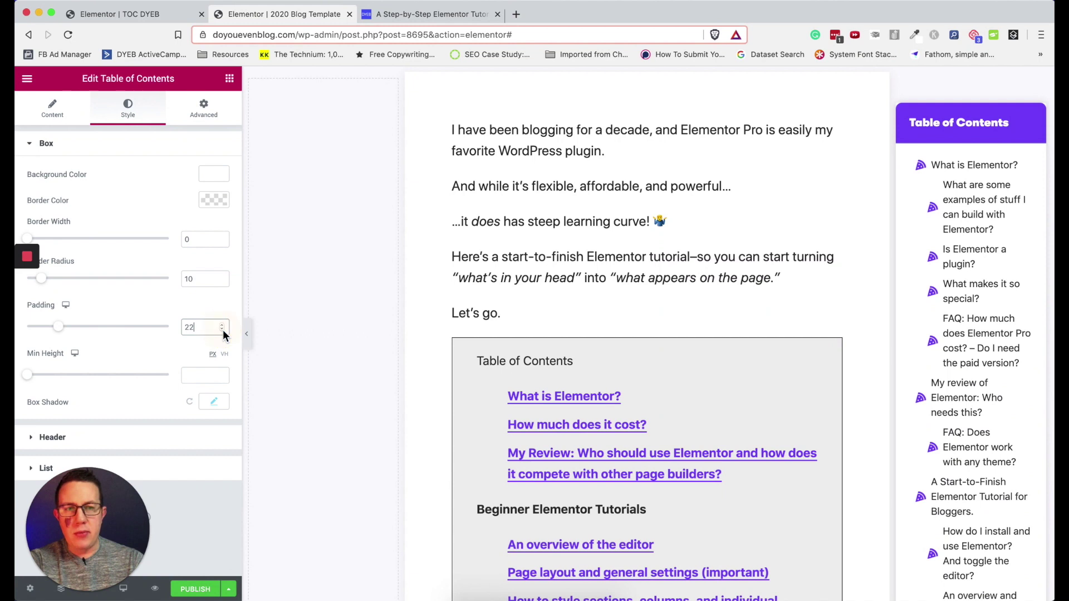
Step: Make the list text of the table of contents smaller through its typography settings and save the template as a draft
{"action": "left_click", "coordinate": [185, 474]}
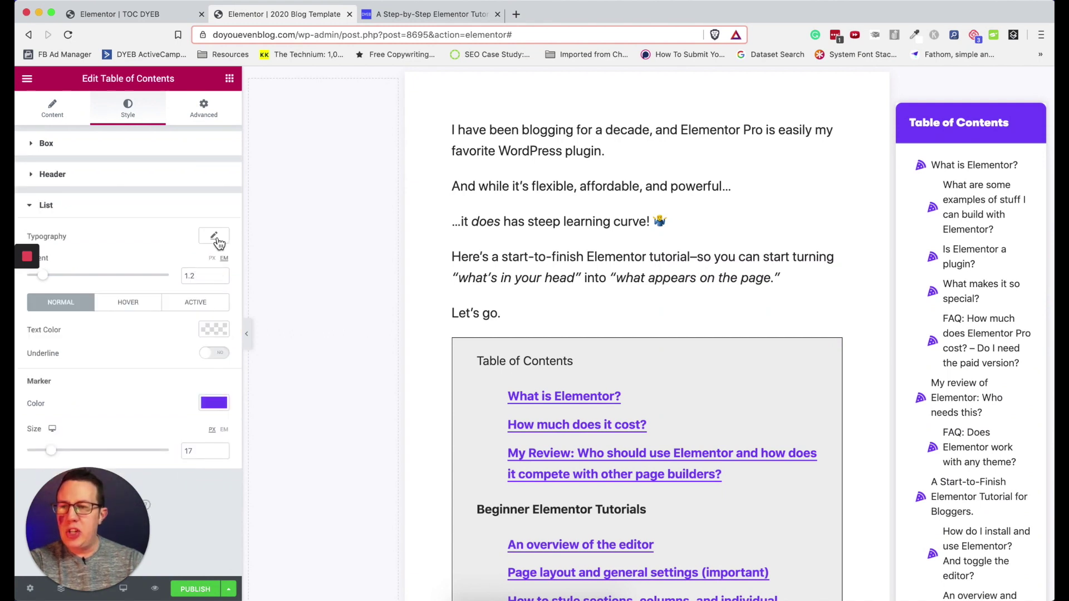
{"action": "left_click", "coordinate": [216, 238]}
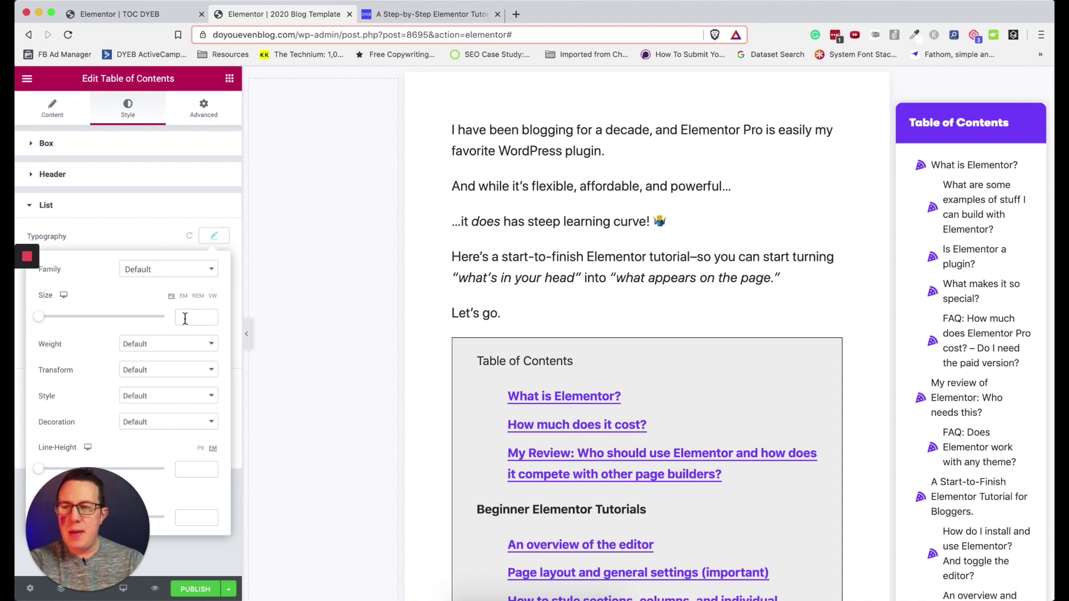
{"action": "left_click", "coordinate": [217, 237]}
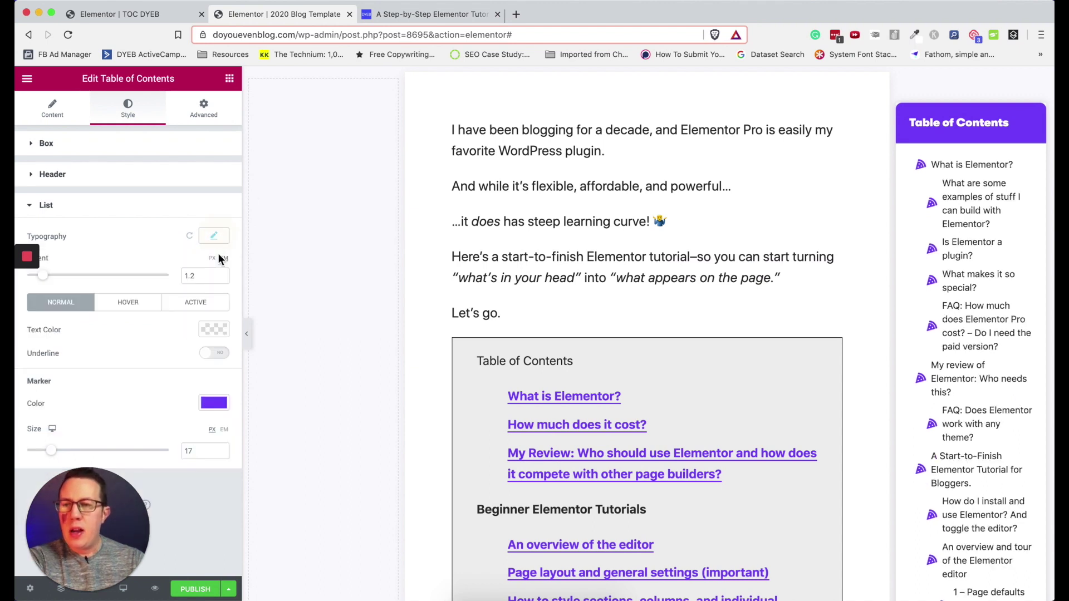
{"action": "left_click", "coordinate": [229, 590]}
{"action": "left_click", "coordinate": [212, 517]}
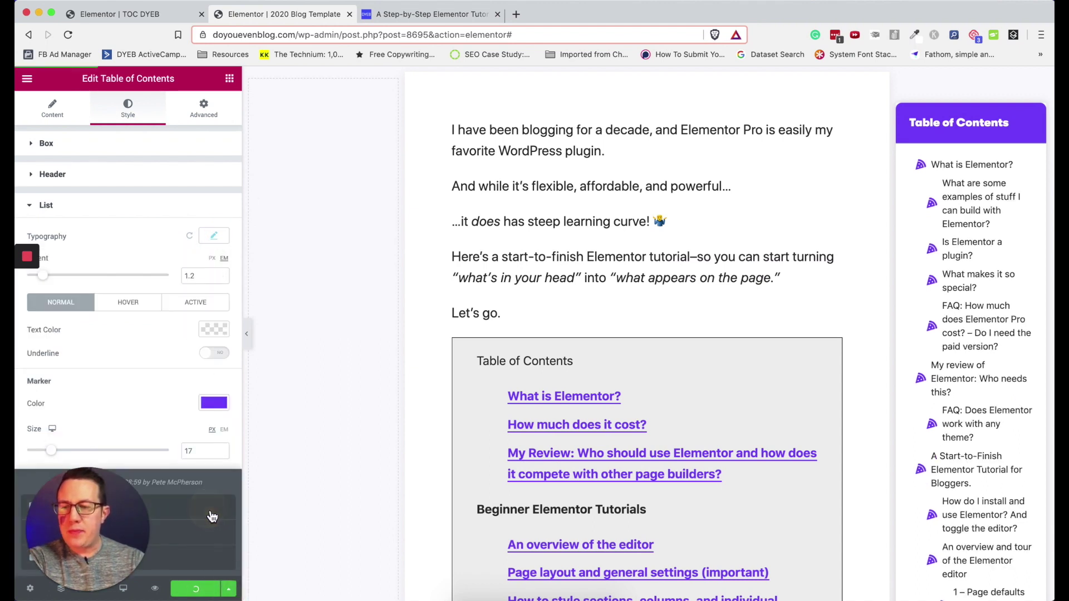
Step: Check in the post preview how the restyled table of contents looks and sticks below the admin bar while moving through the post
{"action": "left_click_drag", "start_coordinate": [79, 528], "coordinate": [1037, 532]}
{"action": "key", "text": "ctrl+Tab"}
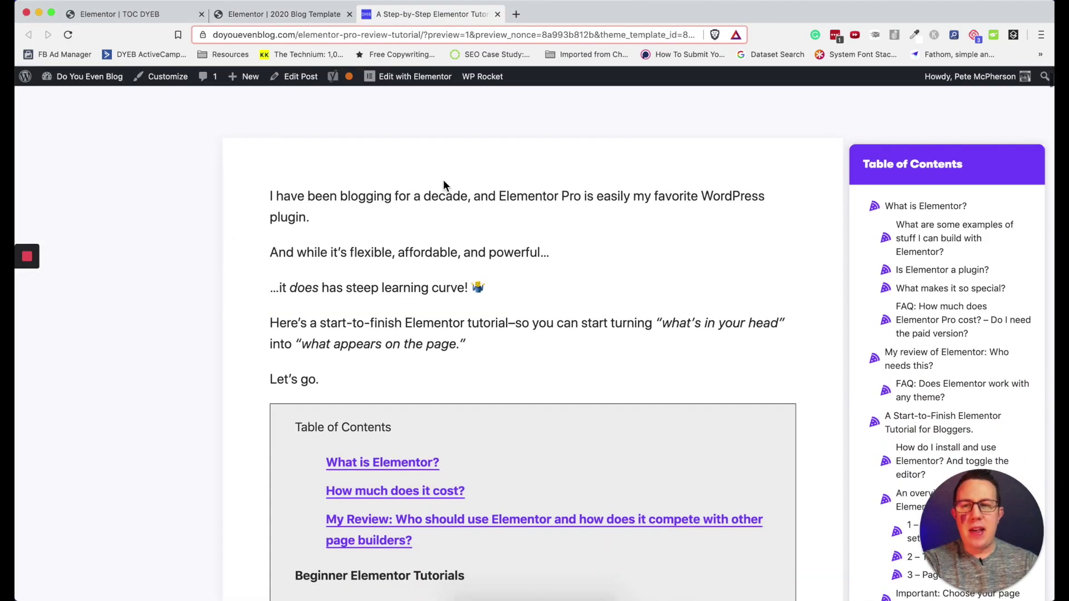
{"action": "scroll", "coordinate": [443, 179], "scroll_direction": "down", "scroll_amount": 2}
{"action": "scroll", "coordinate": [443, 181], "scroll_direction": "down", "scroll_amount": 6}
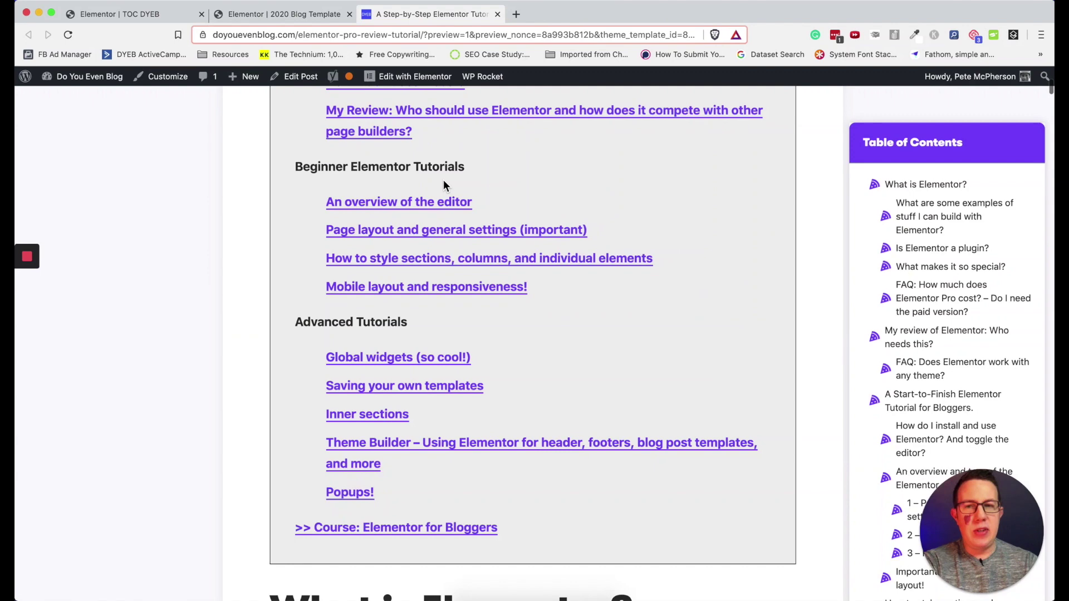
{"action": "scroll", "coordinate": [443, 180], "scroll_direction": "down", "scroll_amount": 4}
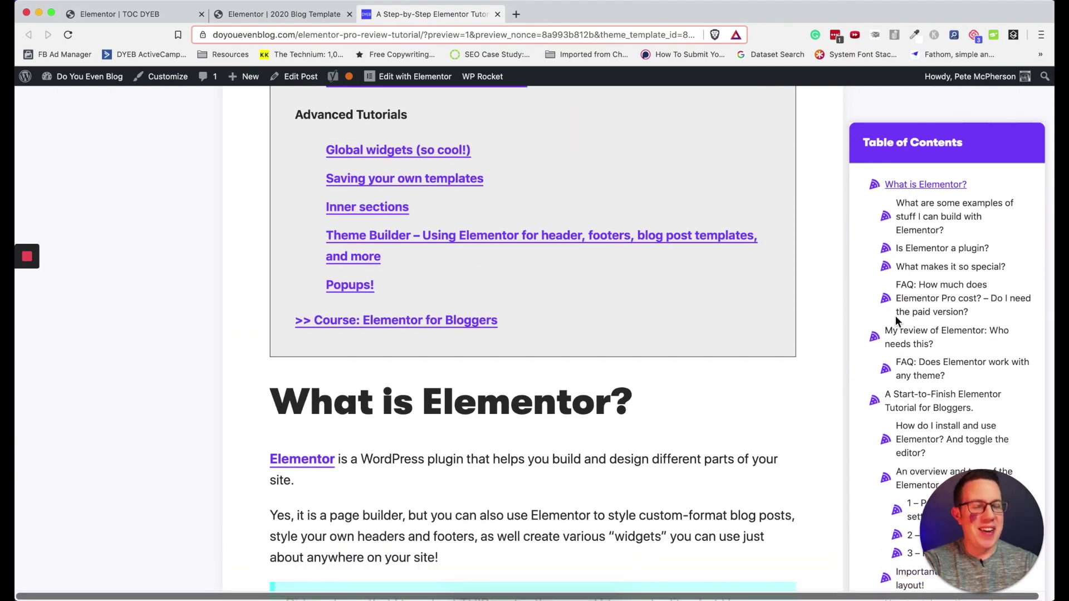
{"action": "scroll", "coordinate": [582, 251], "scroll_direction": "down", "scroll_amount": 2}
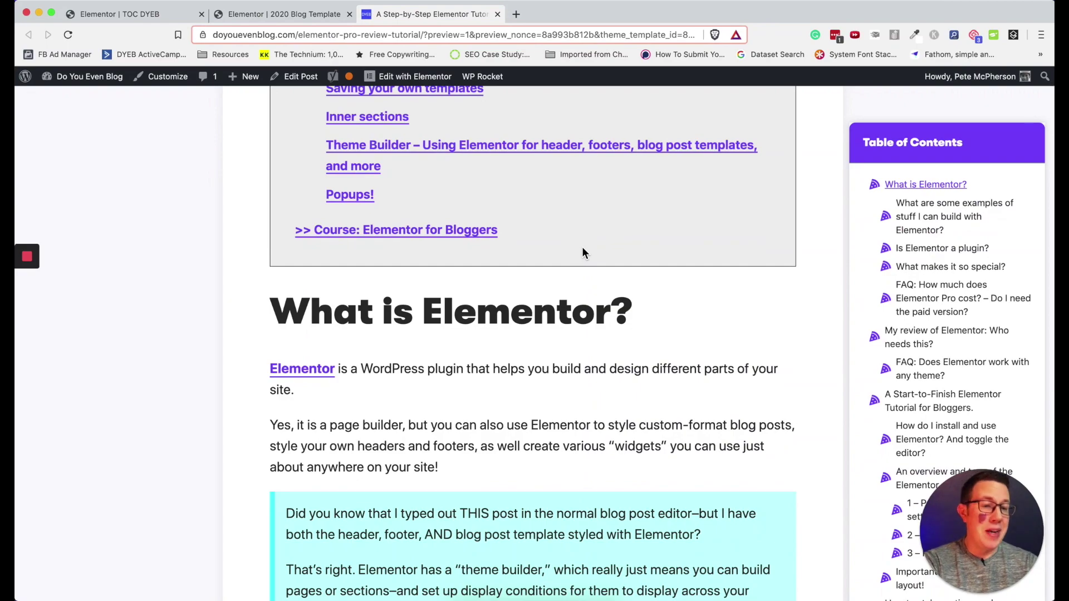